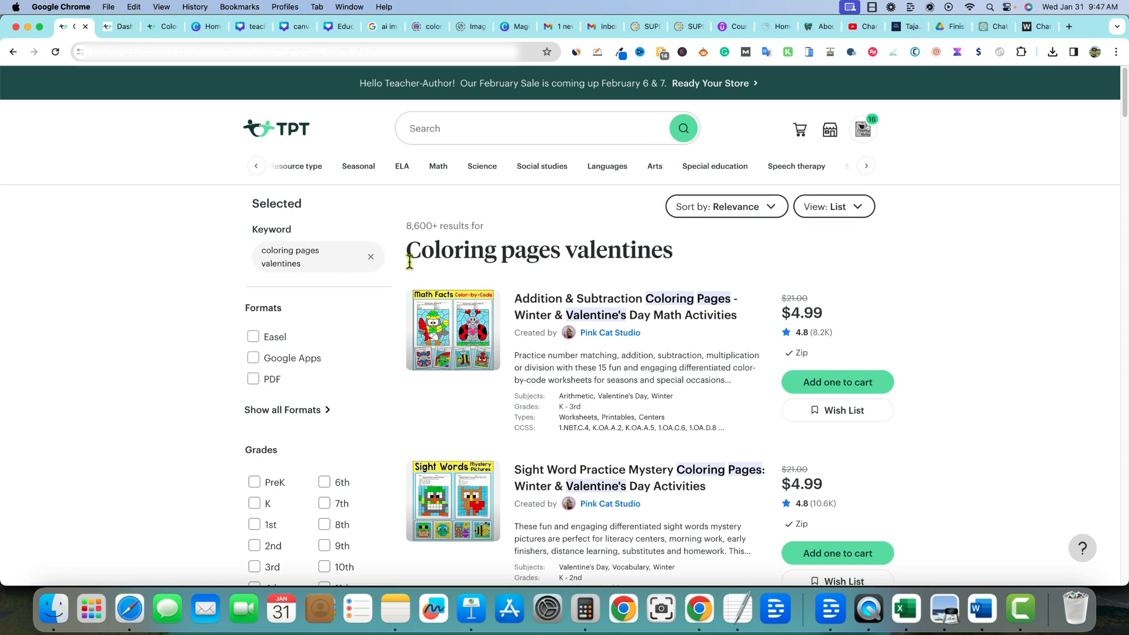
Open the Coloring Bistro seller dashboard and examine this month's earnings total and daily earnings chart
left_click(116, 26)
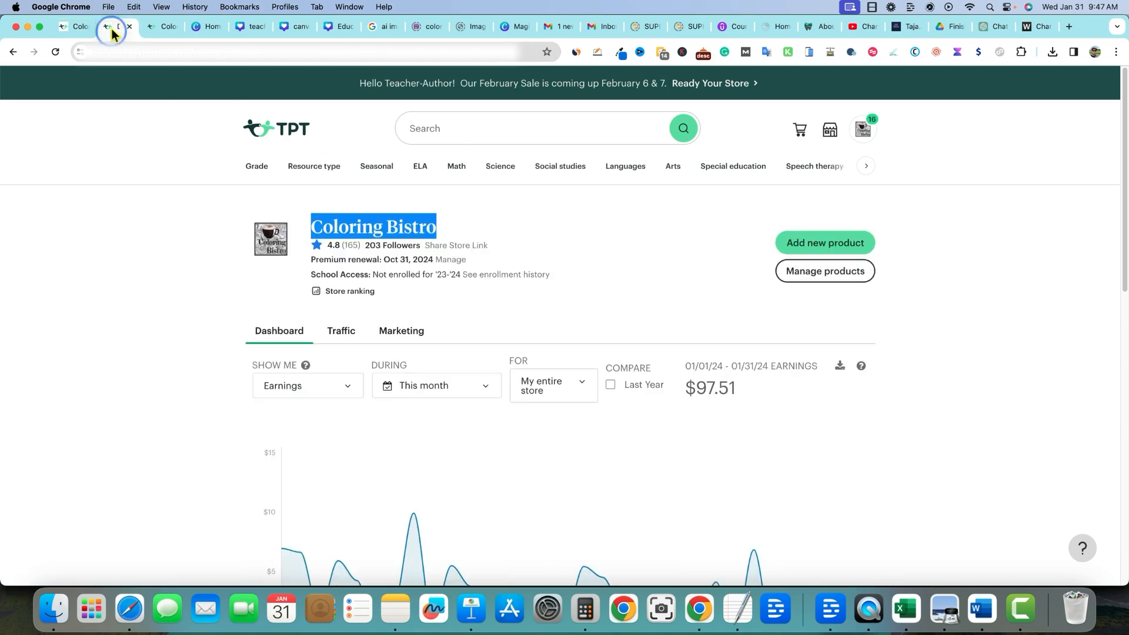
left_click(287, 196)
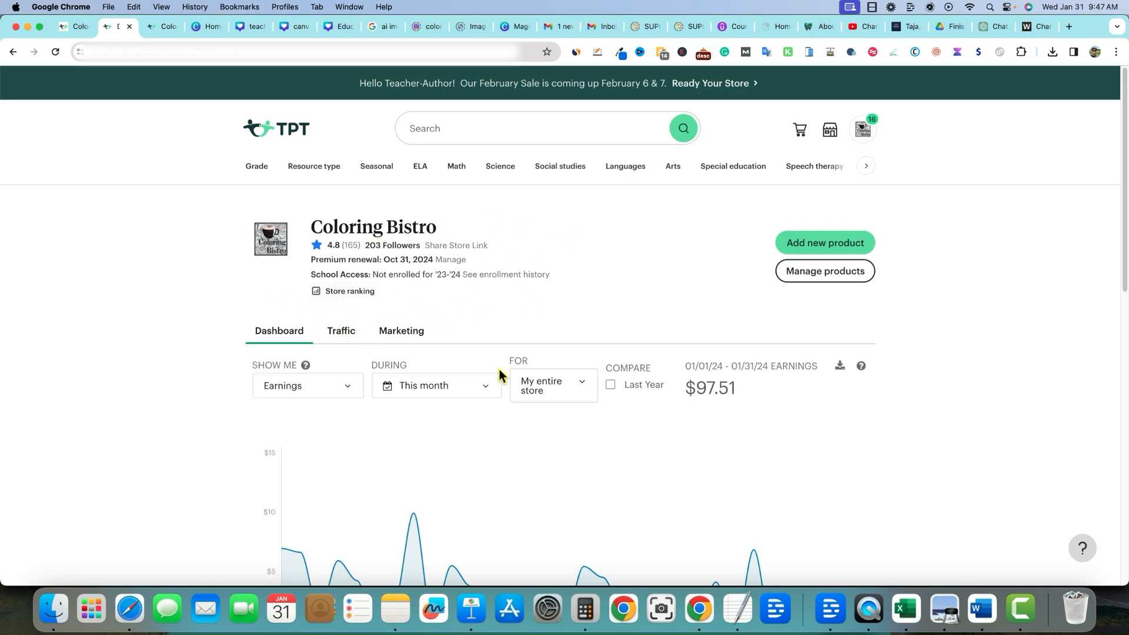
scroll(840, 462, "down", 1)
scroll(840, 462, "down", 1)
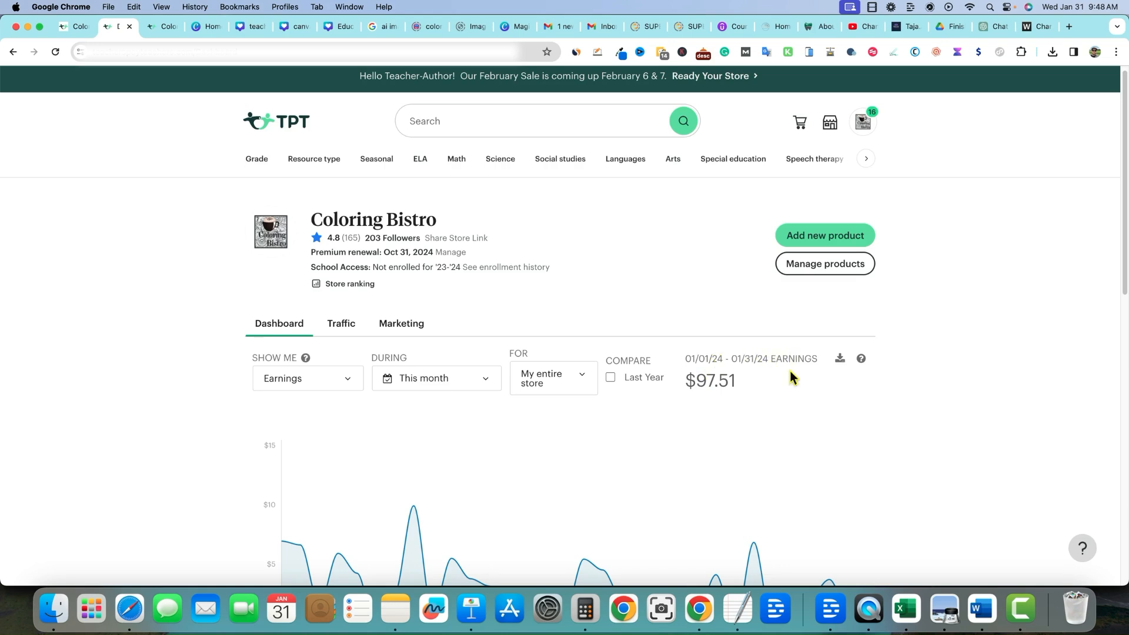
left_click_drag(697, 381, 742, 388)
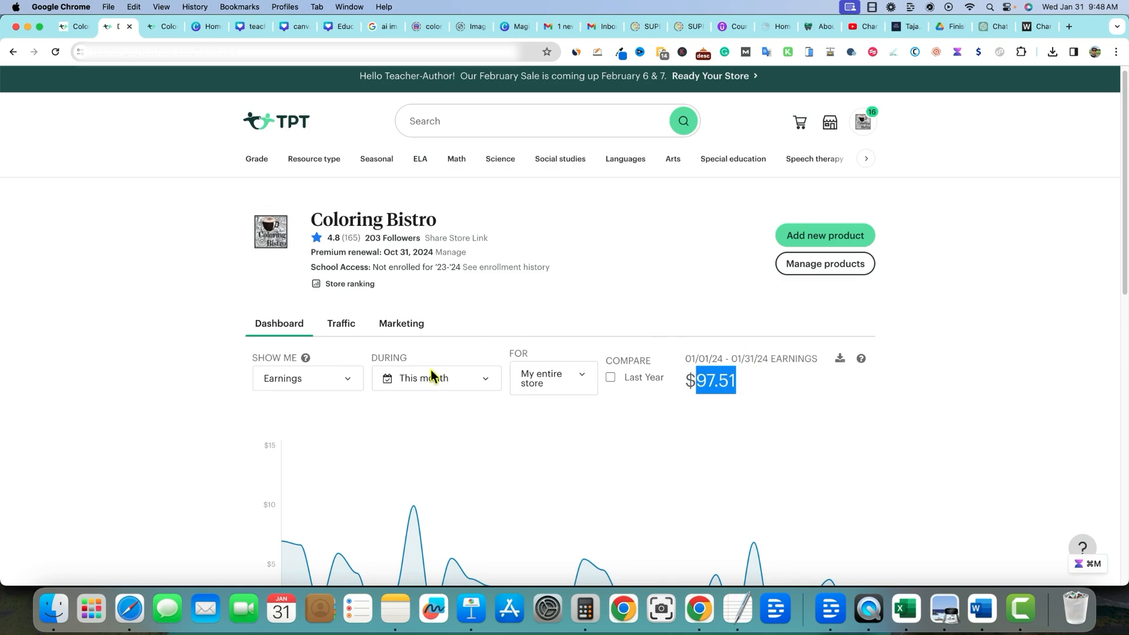
scroll(444, 424, "down", 5)
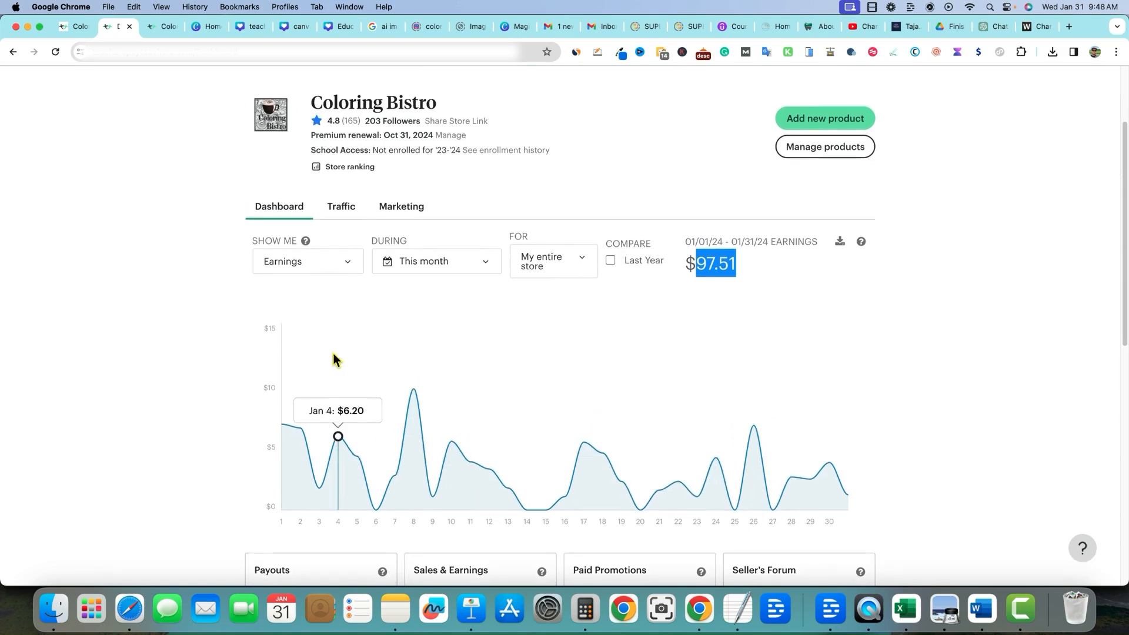
Open the store's traffic report and examine this month's marketplace traffic sources with their click-throughs, earnings and conversion
scroll(333, 354, "up", 3)
left_click(340, 281)
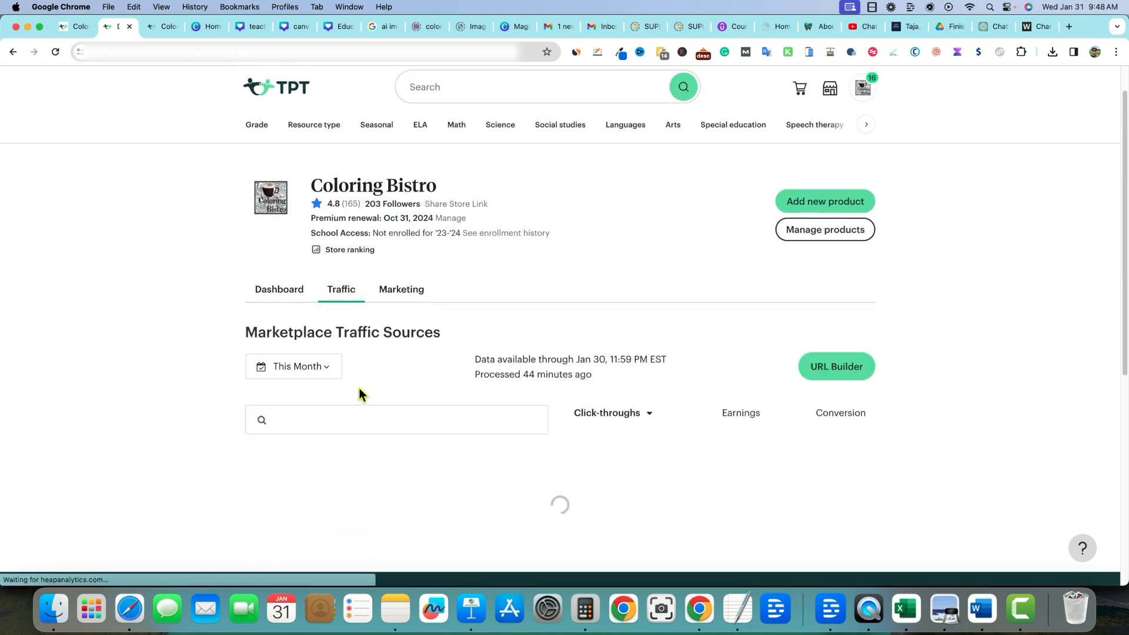
scroll(566, 404, "down", 3)
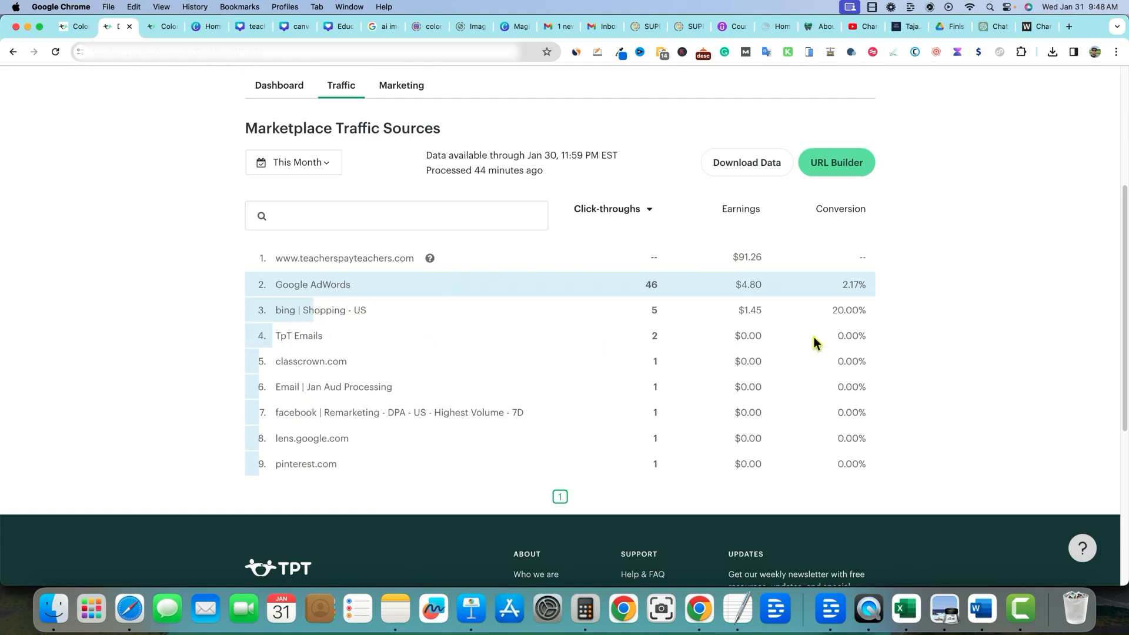
scroll(318, 405, "up", 1)
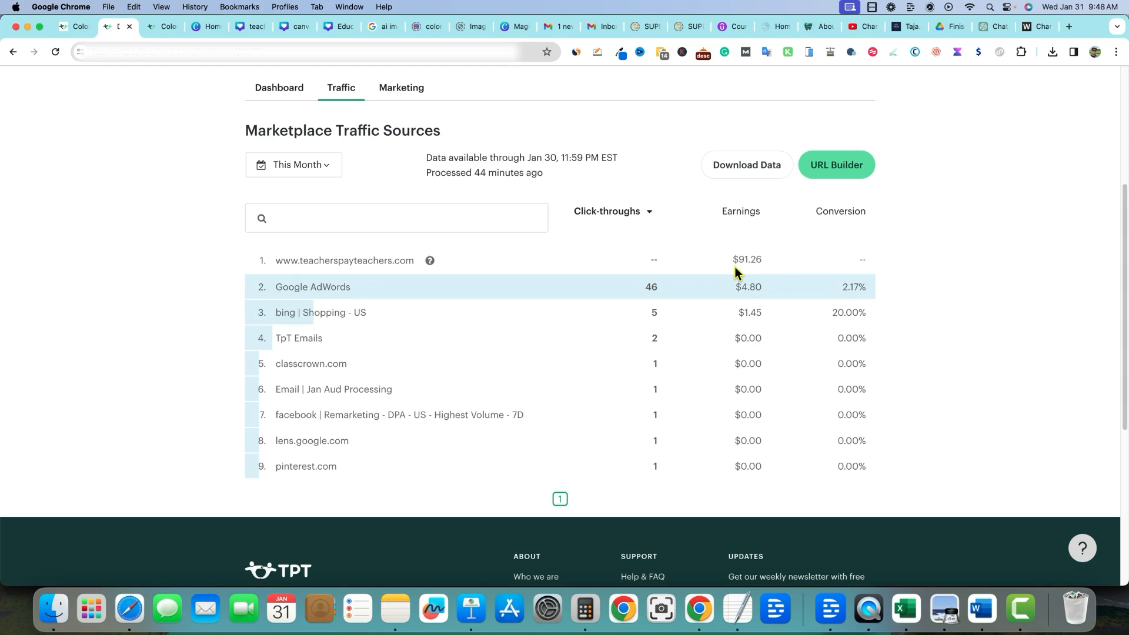
scroll(700, 319, "up", 4)
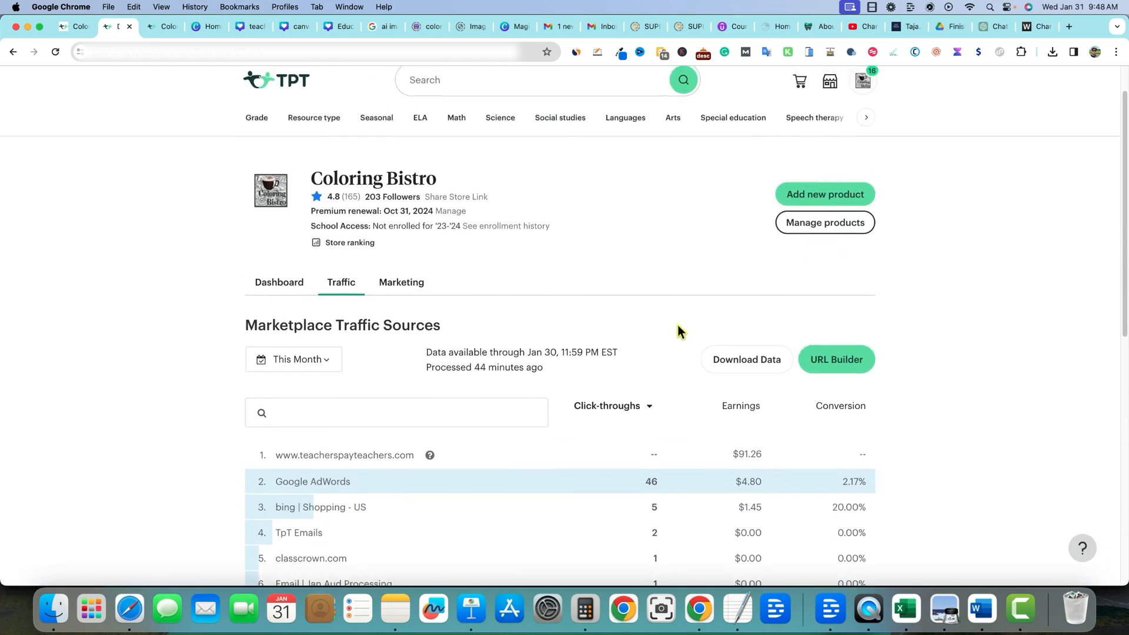
scroll(679, 330, "up", 1)
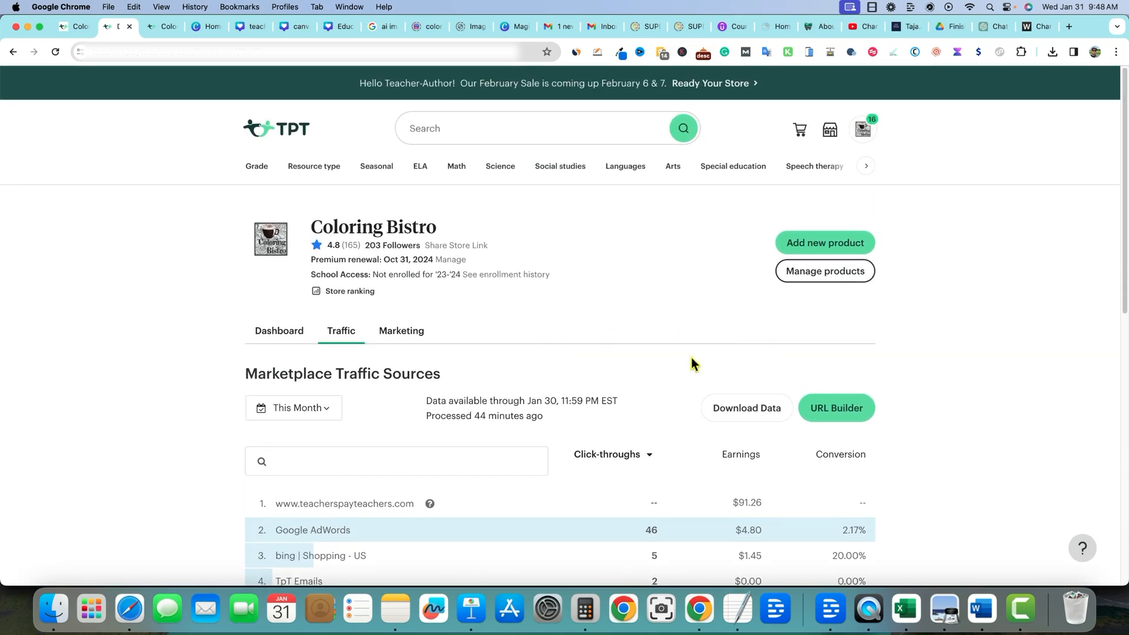
Look through the store's marketing section
left_click(405, 332)
scroll(529, 379, "down", 2)
scroll(509, 435, "down", 3)
scroll(482, 382, "up", 5)
Return to the earnings dashboard and set the reporting period to All time
left_click(266, 340)
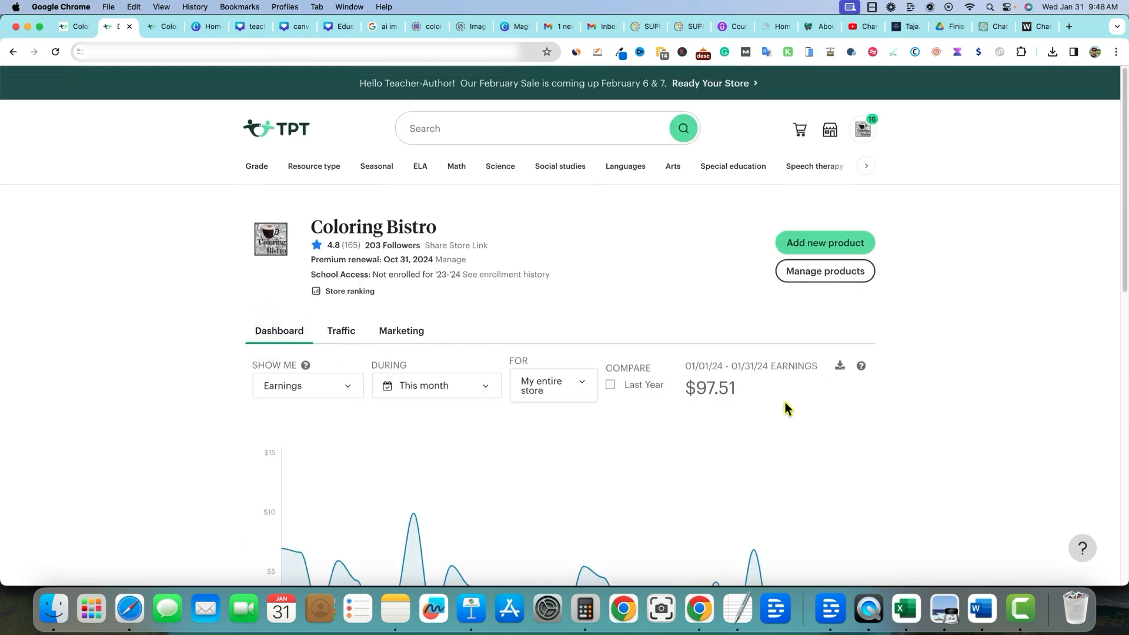
left_click(486, 386)
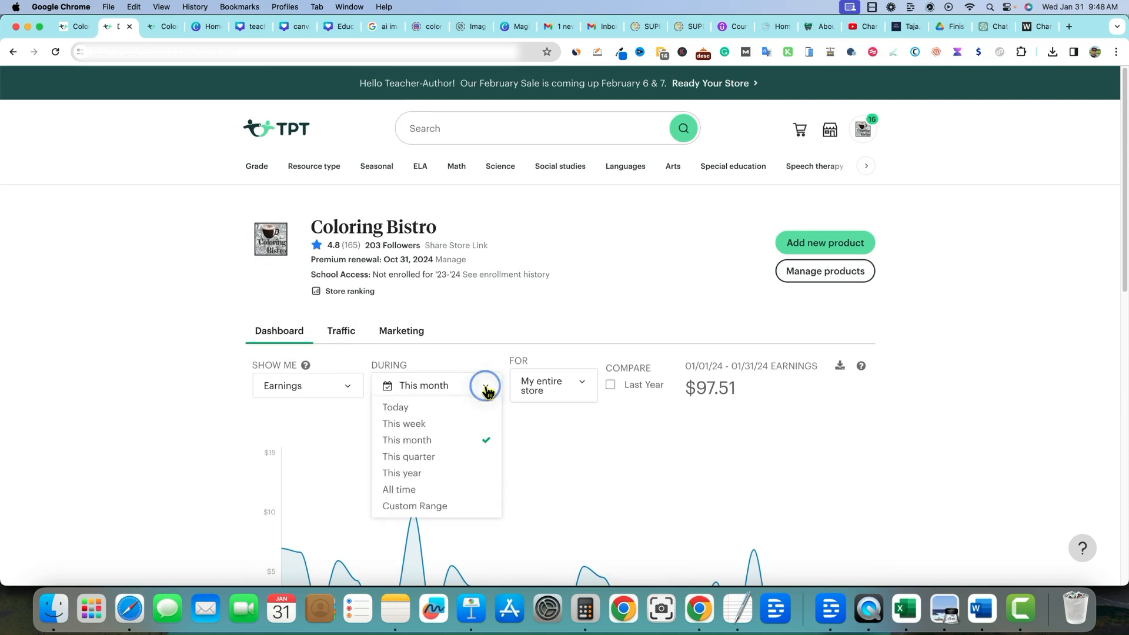
left_click(418, 490)
Highlight the all-time earnings total on the dashboard to examine it
left_click_drag(688, 386, 764, 392)
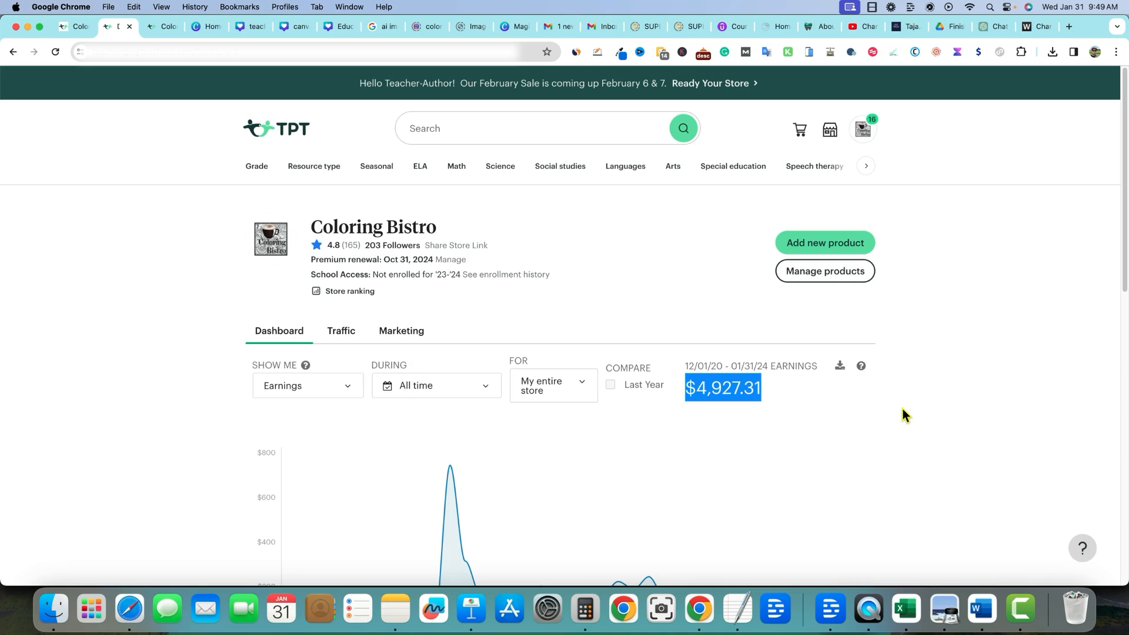
left_click(668, 403)
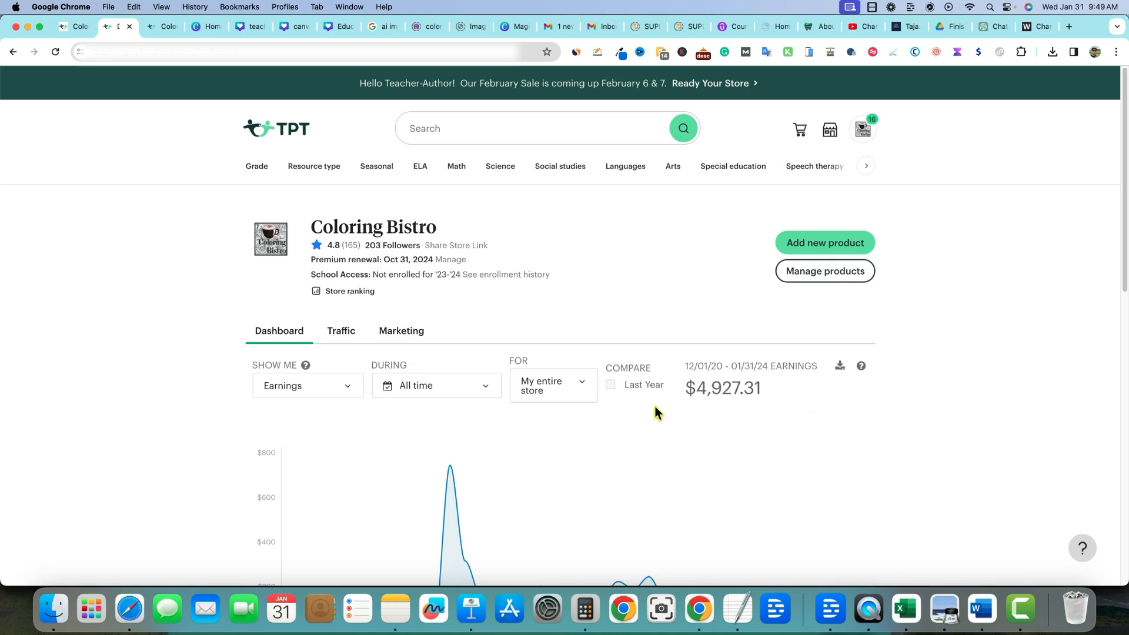
scroll(655, 407, "down", 1)
left_click_drag(685, 372, 764, 374)
left_click(915, 373)
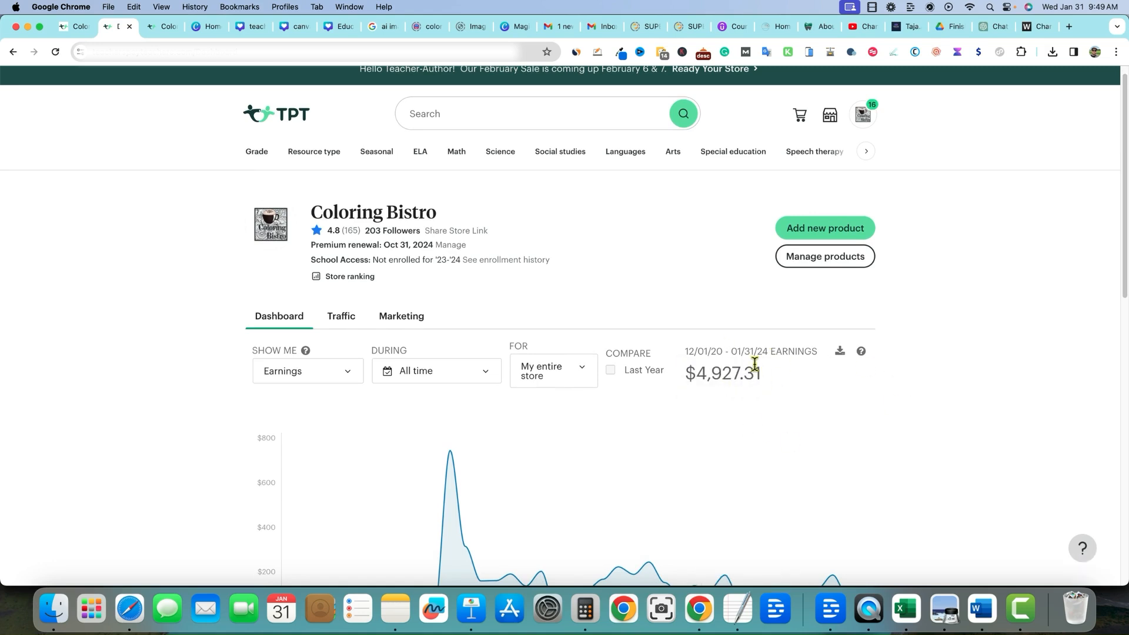
scroll(745, 374, "down", 1)
left_click_drag(686, 370, 768, 374)
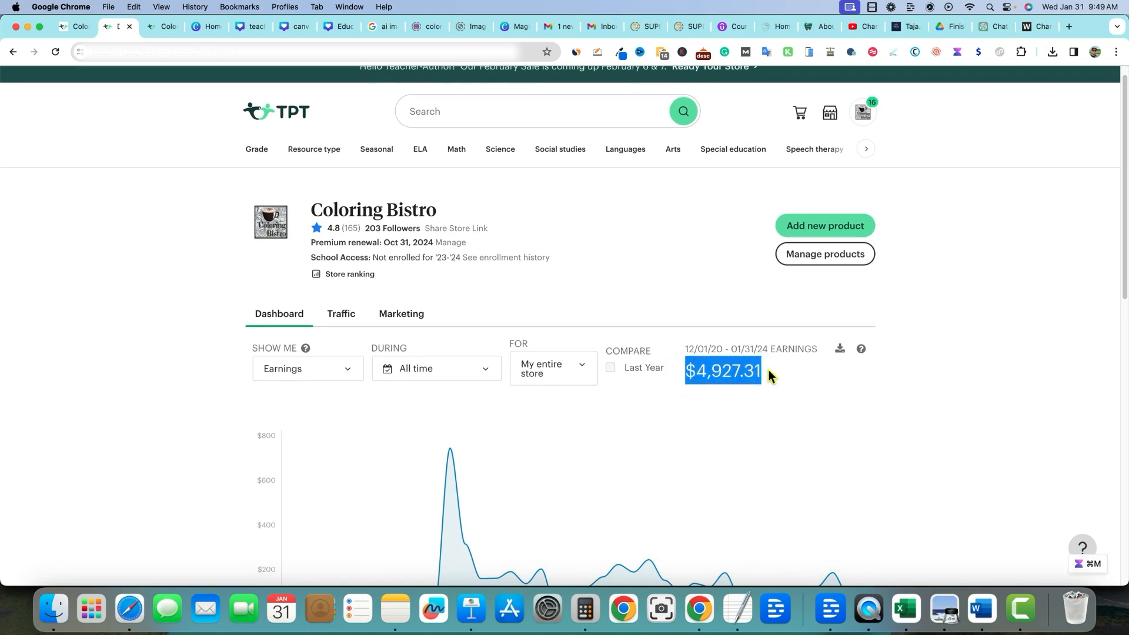
left_click(868, 372)
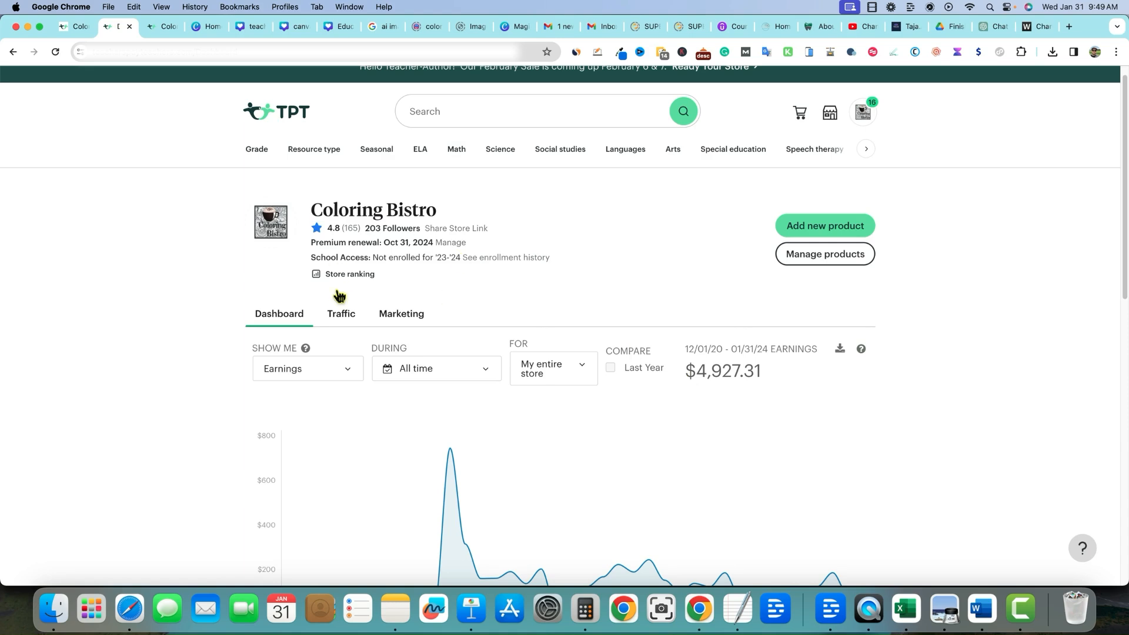
left_click_drag(686, 371, 895, 400)
left_click(570, 304)
Examine the all-time earnings chart and the summary boxes beneath it
scroll(630, 310, "down", 1)
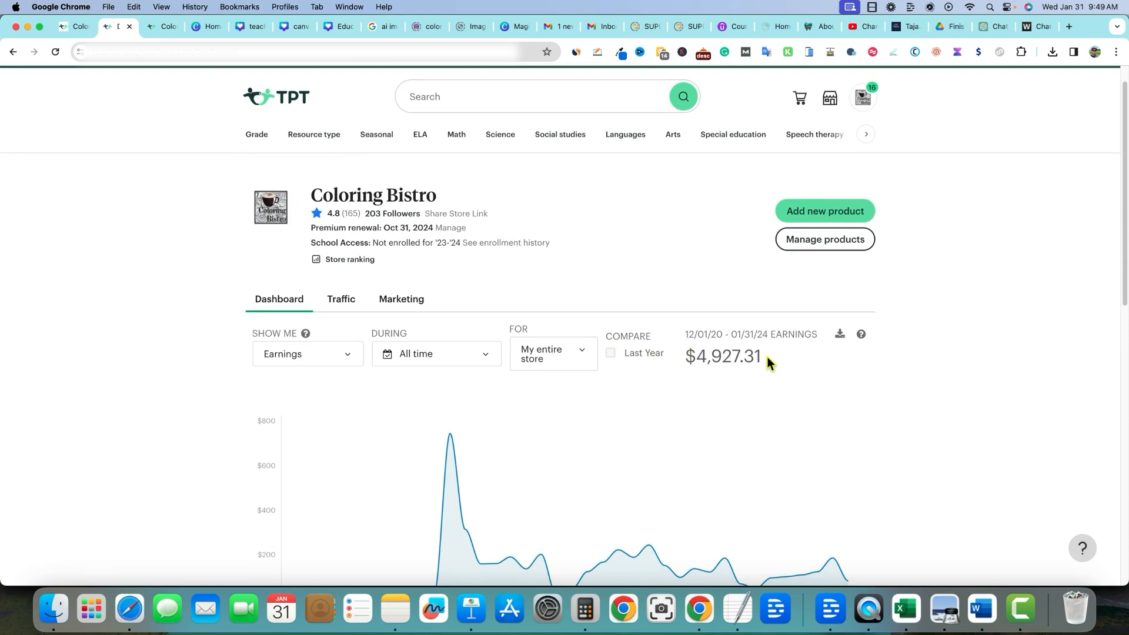
scroll(767, 358, "down", 2)
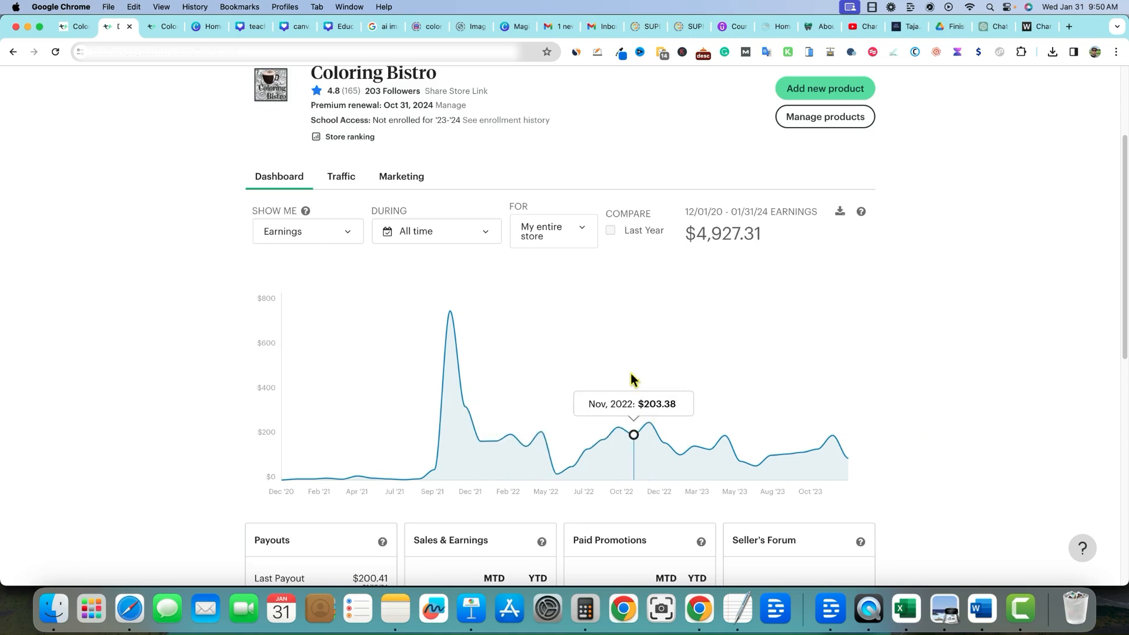
scroll(632, 373, "down", 2)
scroll(632, 373, "up", 5)
Switch to the Coloring Bistro storefront and filter its products by the Coloring Books category
left_click(167, 26)
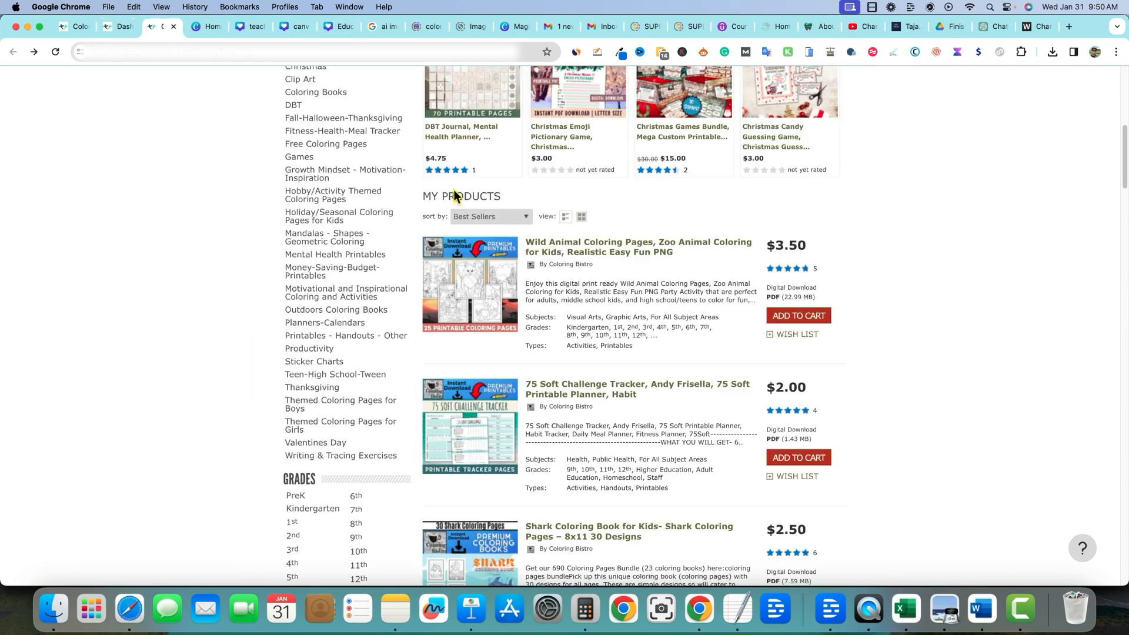
scroll(383, 320, "up", 5)
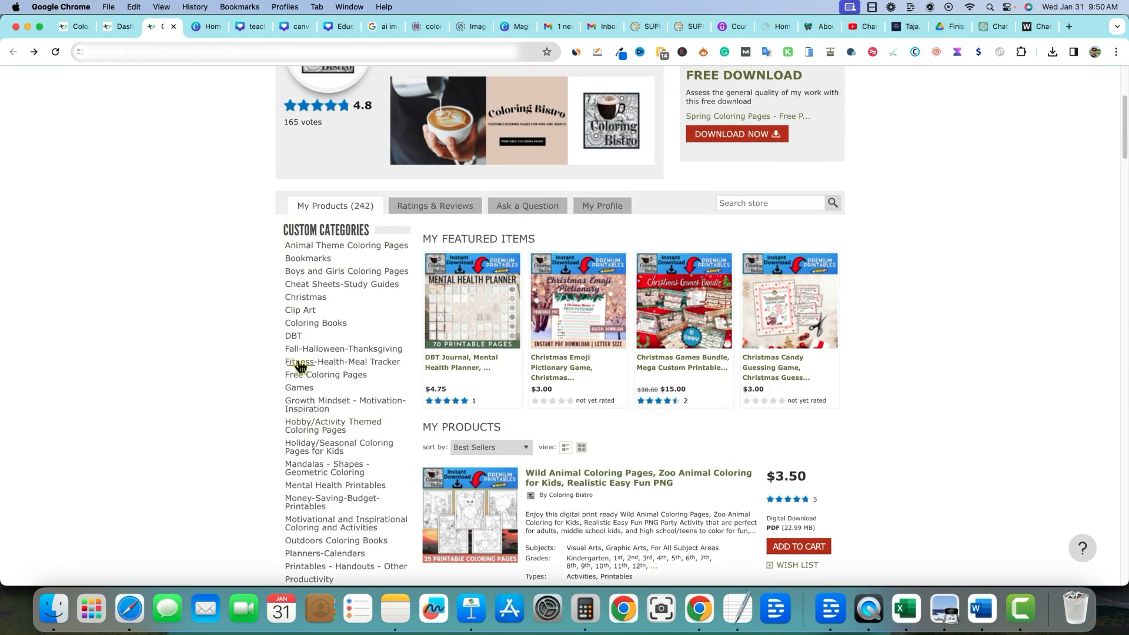
left_click(334, 323)
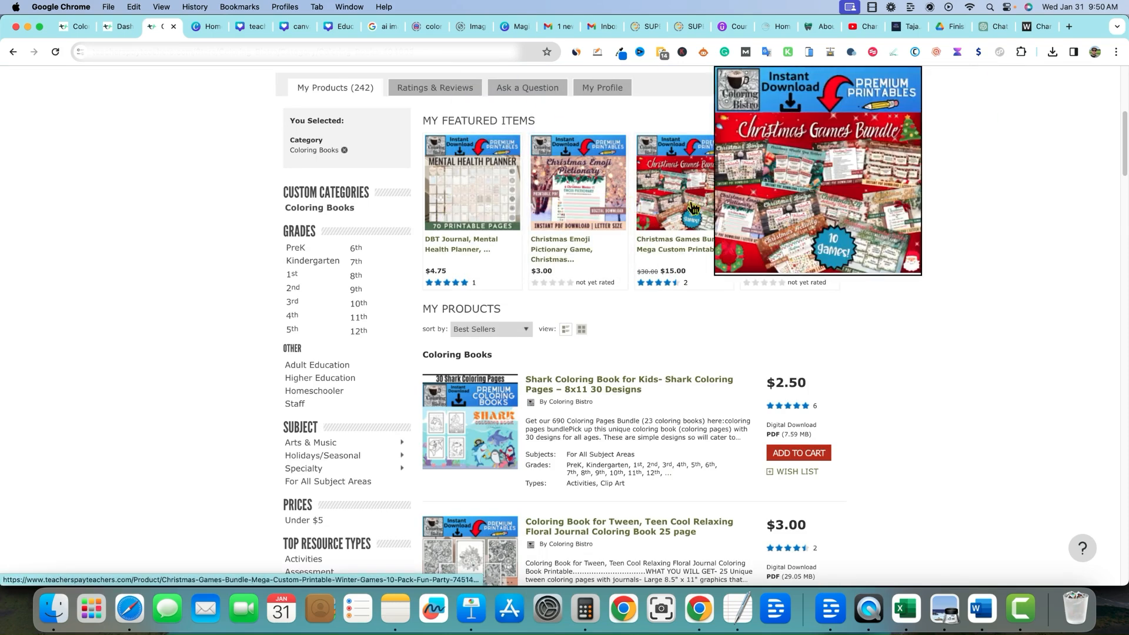
Open the Shark Coloring Book for Kids listing and view its sample coloring page images
scroll(895, 359, "down", 1)
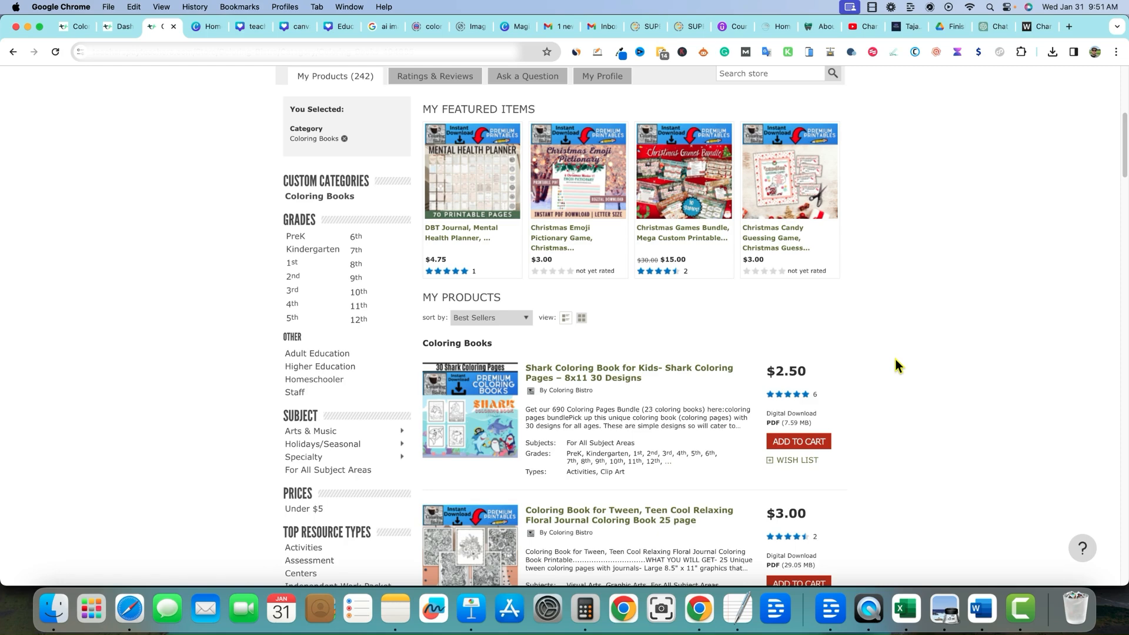
mouse_move(482, 436)
left_click(653, 375)
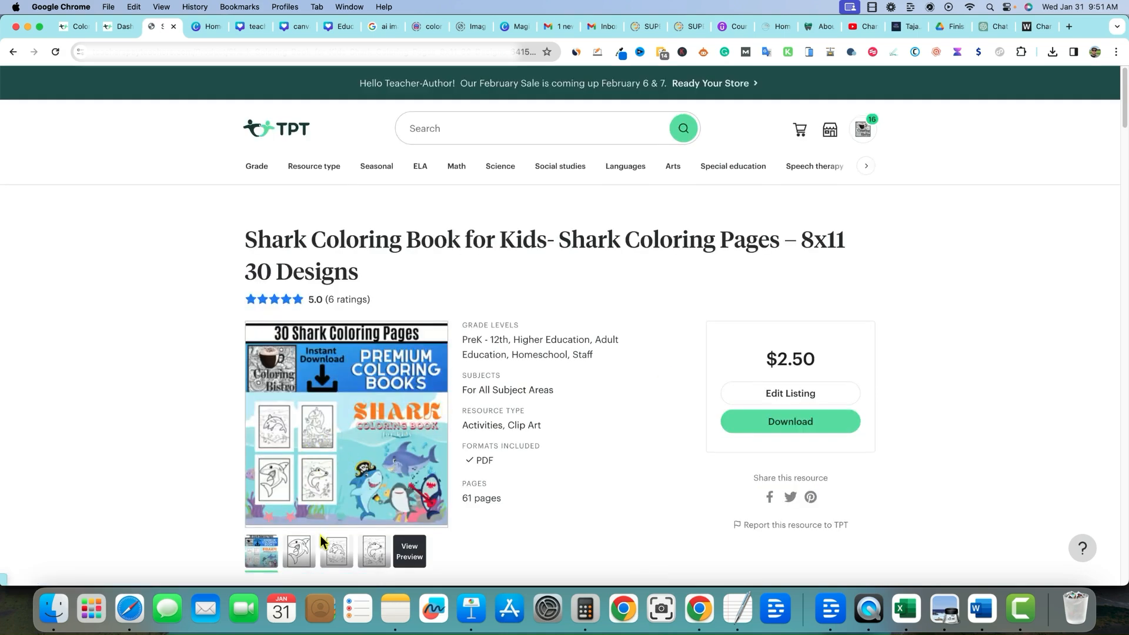
left_click(309, 553)
left_click(336, 555)
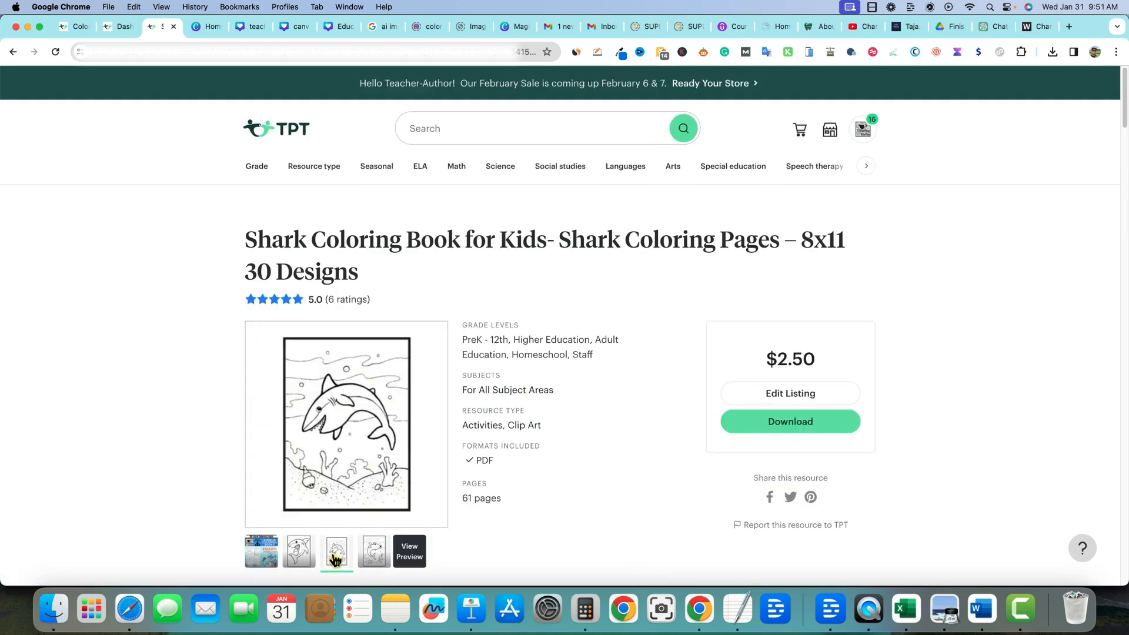
left_click(357, 556)
left_click(338, 561)
left_click(308, 558)
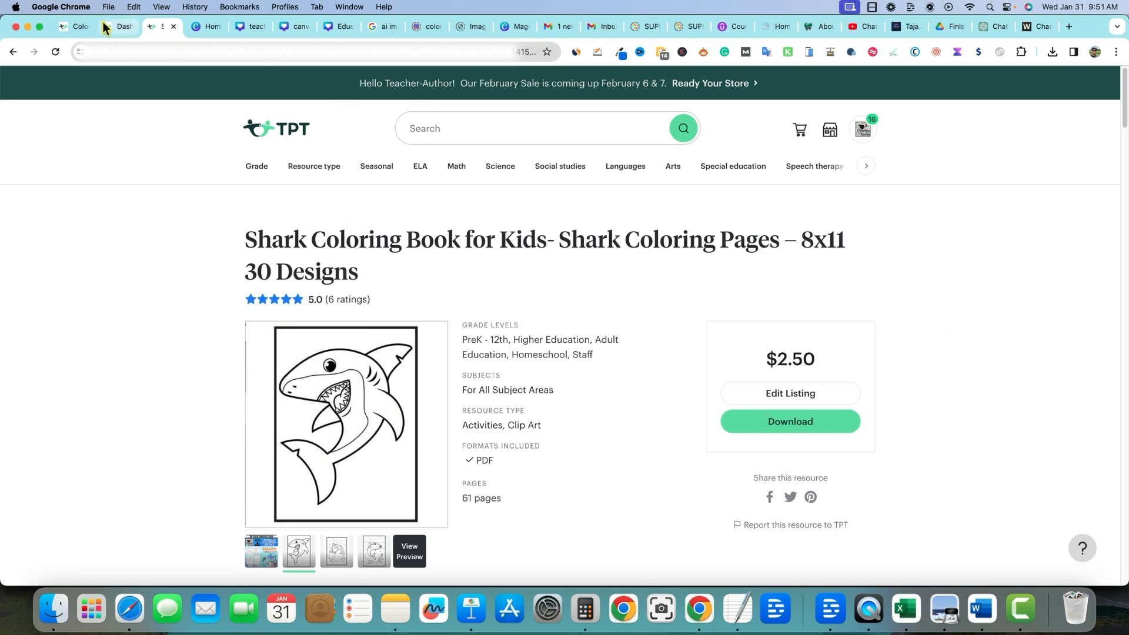
Return to the store's Coloring Books list and look through the products, their covers, descriptions and prices
left_click(13, 51)
scroll(615, 422, "down", 5)
mouse_move(468, 417)
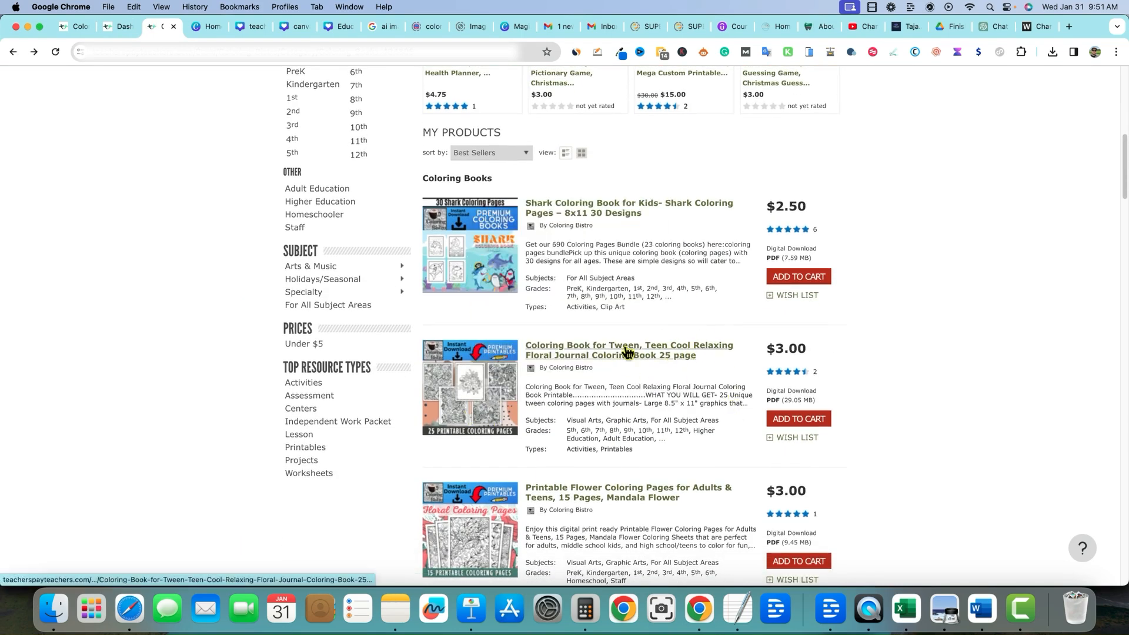
scroll(542, 535, "down", 1)
scroll(542, 534, "down", 5)
scroll(579, 536, "up", 10)
scroll(567, 524, "down", 1)
scroll(567, 524, "up", 1)
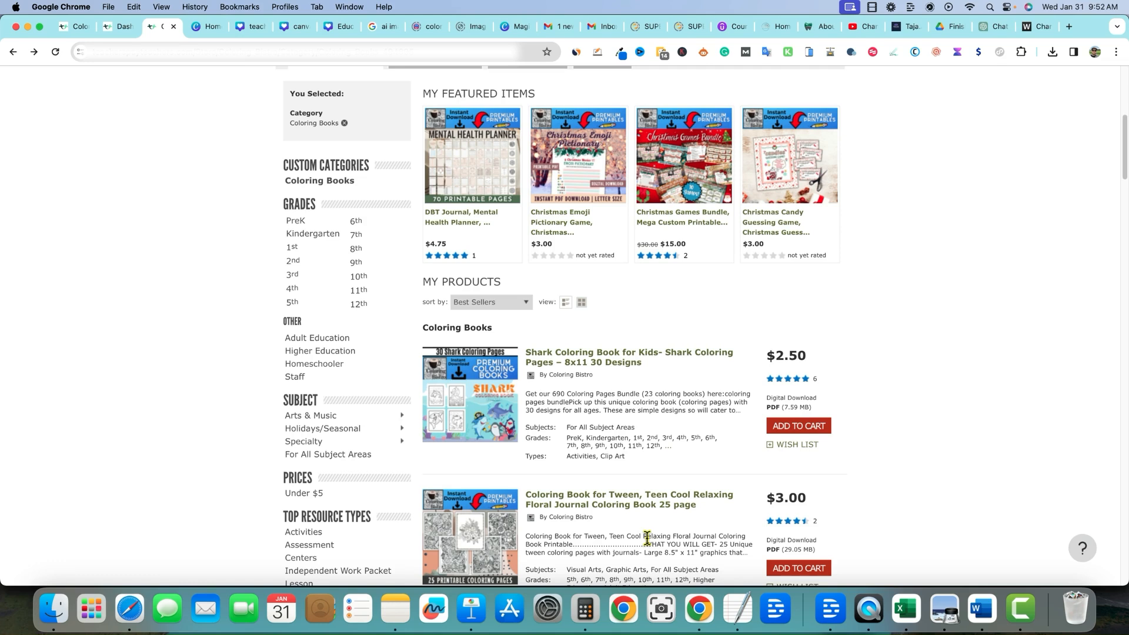
scroll(664, 535, "down", 5)
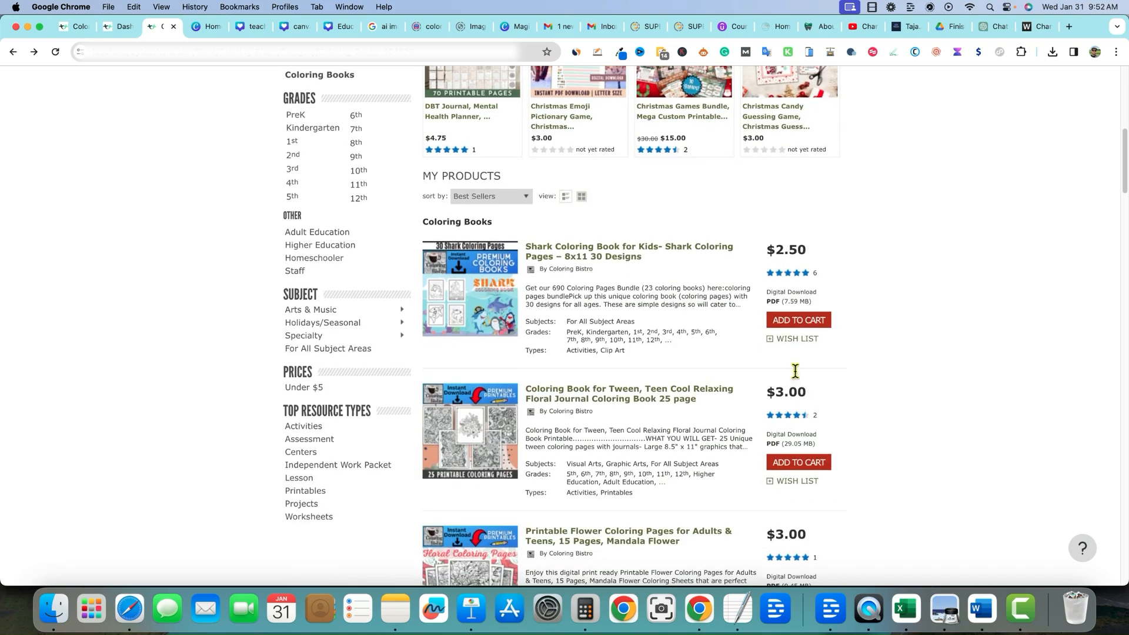
scroll(711, 439, "down", 9)
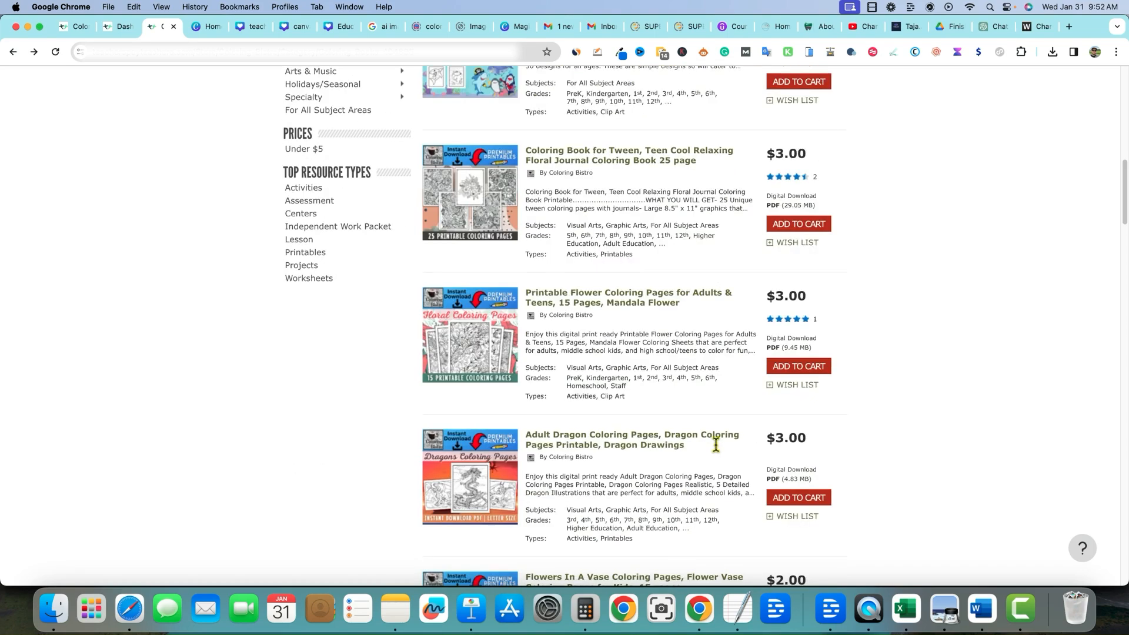
scroll(711, 450, "down", 2)
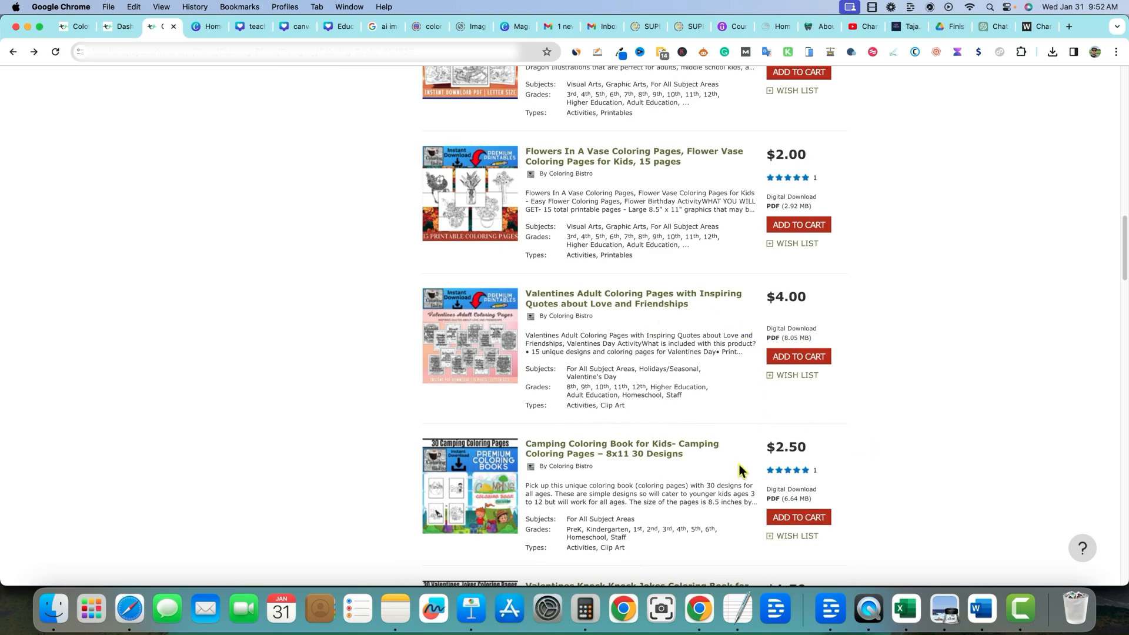
scroll(743, 457, "down", 3)
scroll(736, 453, "up", 10)
scroll(736, 451, "up", 3)
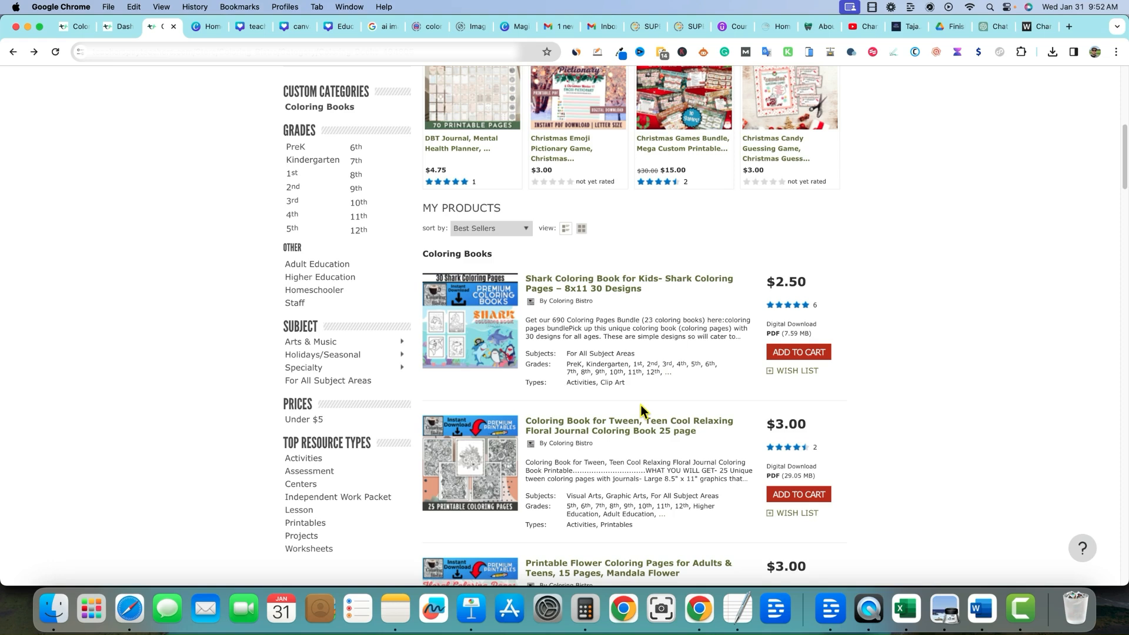
Reopen the Shark Coloring Book for Kids listing and view the first two sample coloring pages
mouse_move(450, 385)
left_click(608, 293)
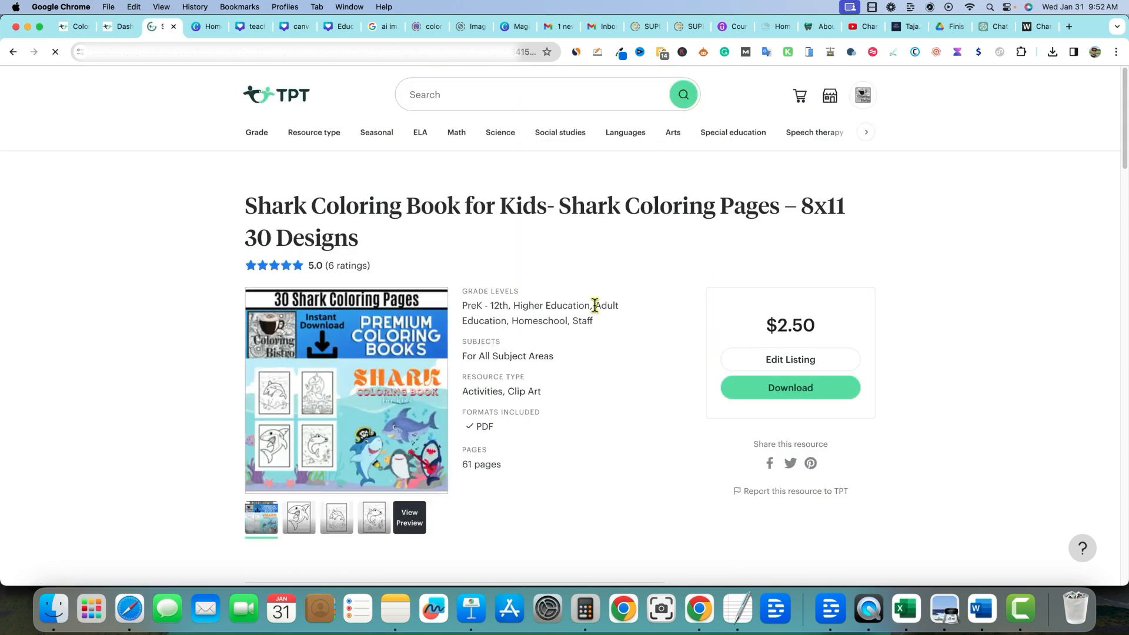
scroll(329, 479, "down", 1)
left_click(298, 528)
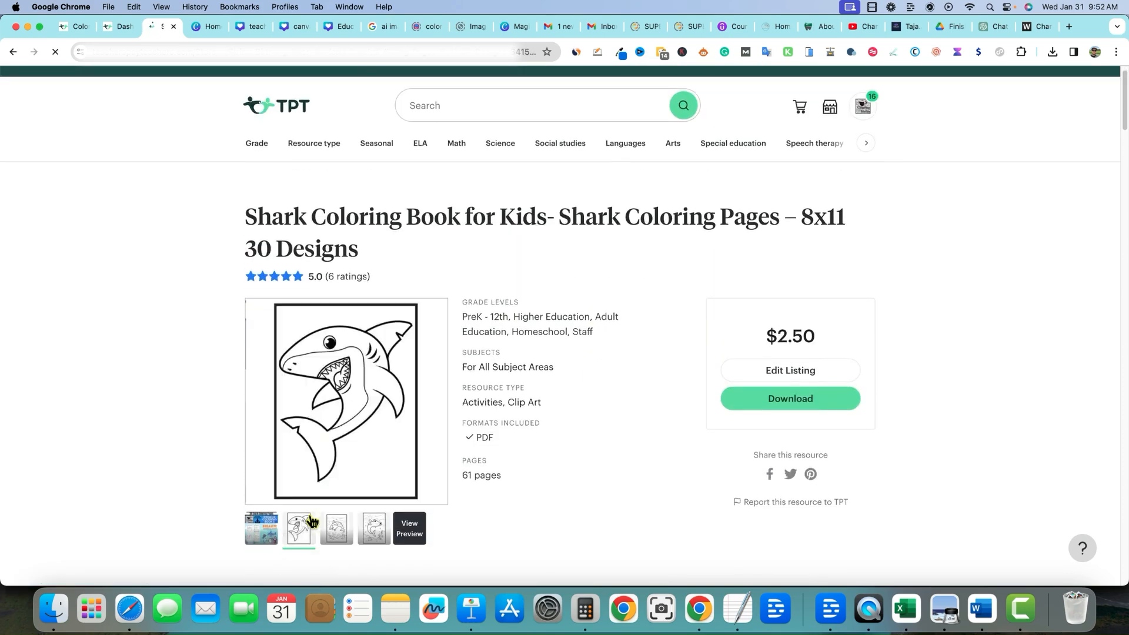
left_click(336, 530)
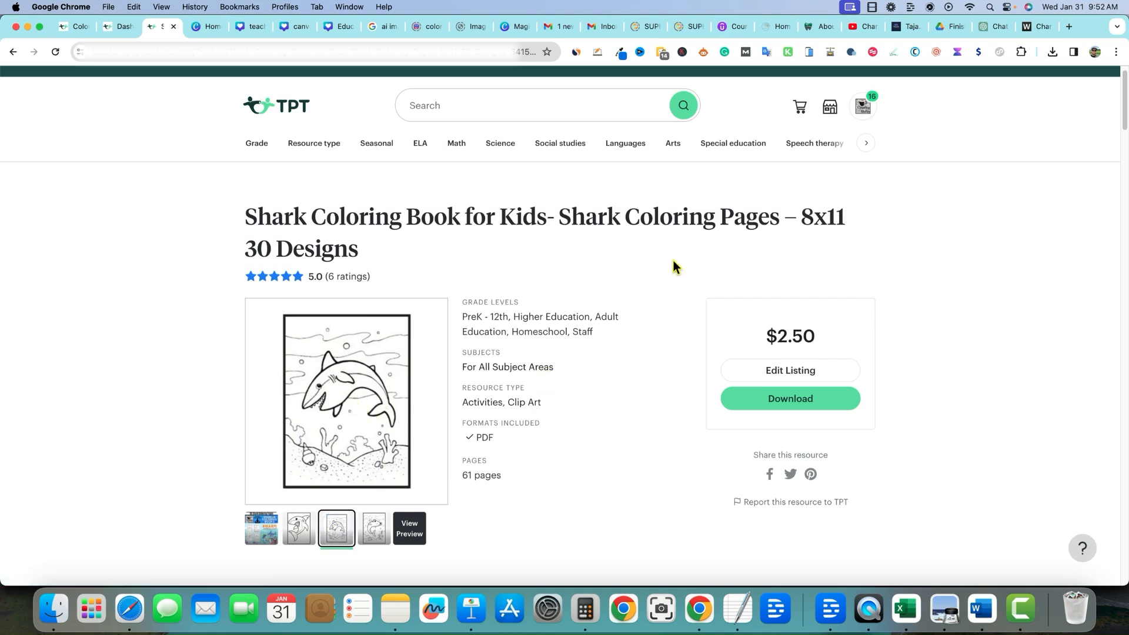
Switch to Canva and create a blank Flyer (Portrait 8.5 × 11 in) design
left_click(210, 30)
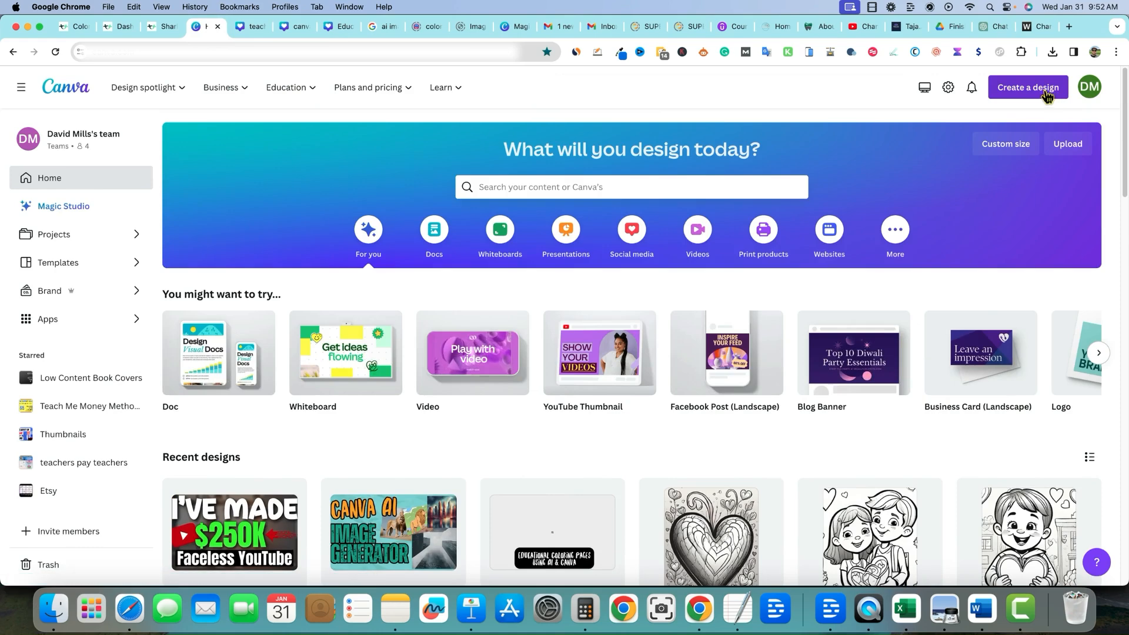
left_click(1045, 93)
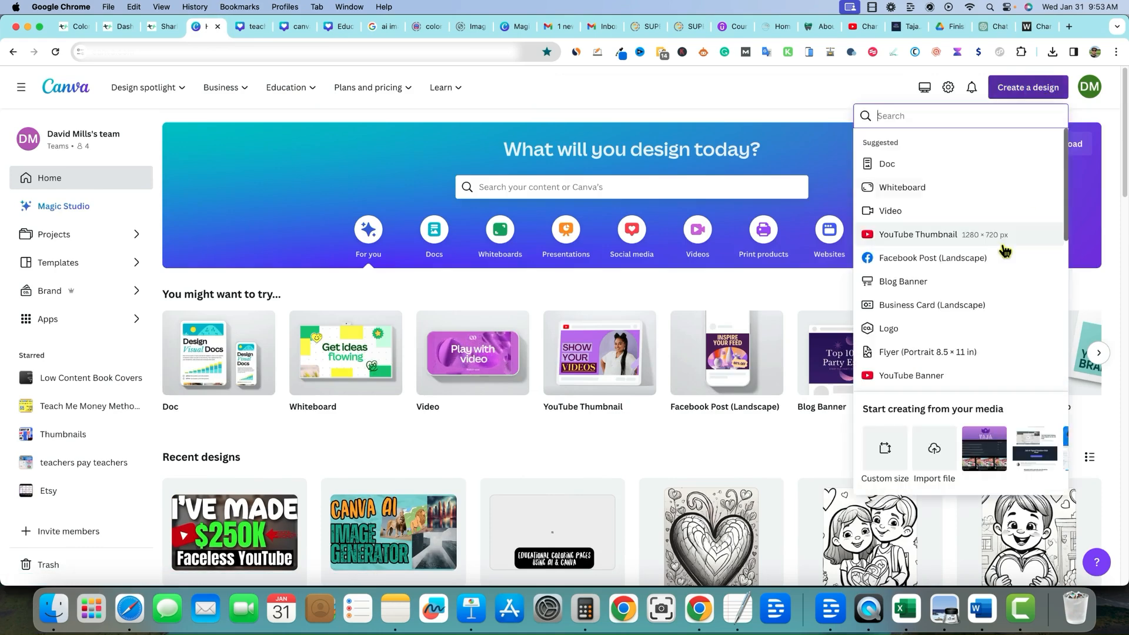
left_click(921, 353)
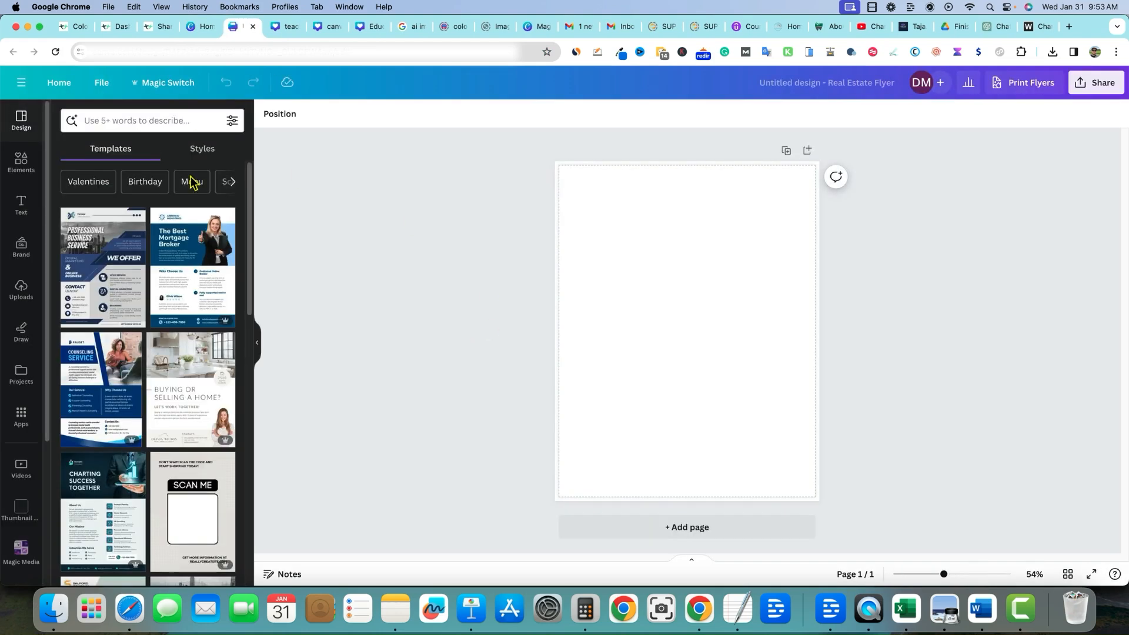
Search the elements library for "shark" and limit the results to graphics
left_click(21, 161)
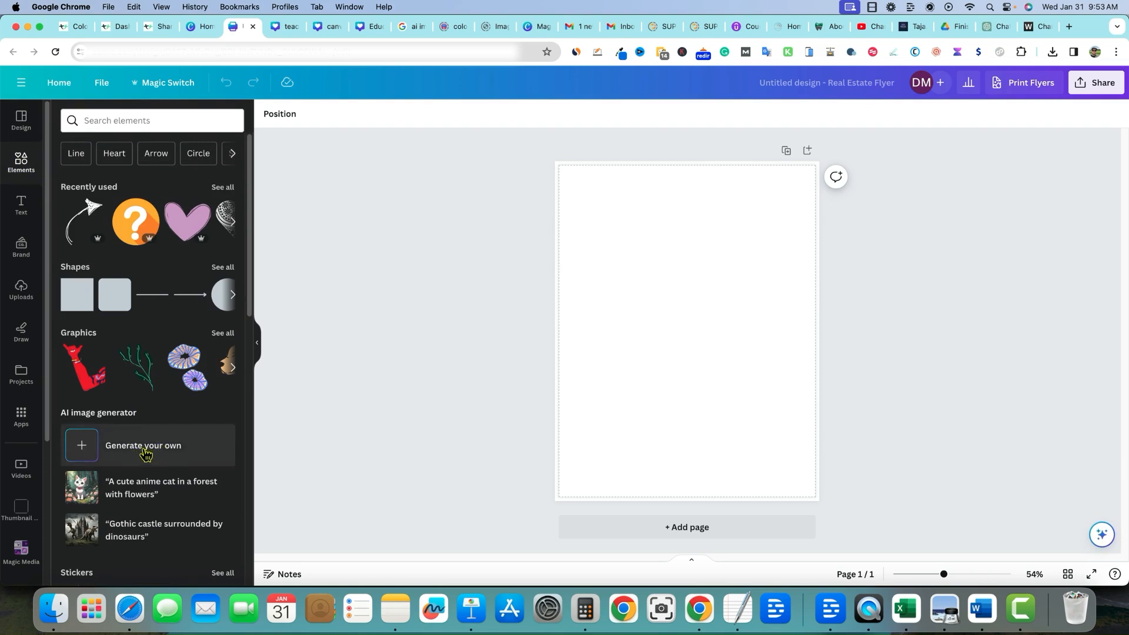
left_click(121, 119)
type("shark")
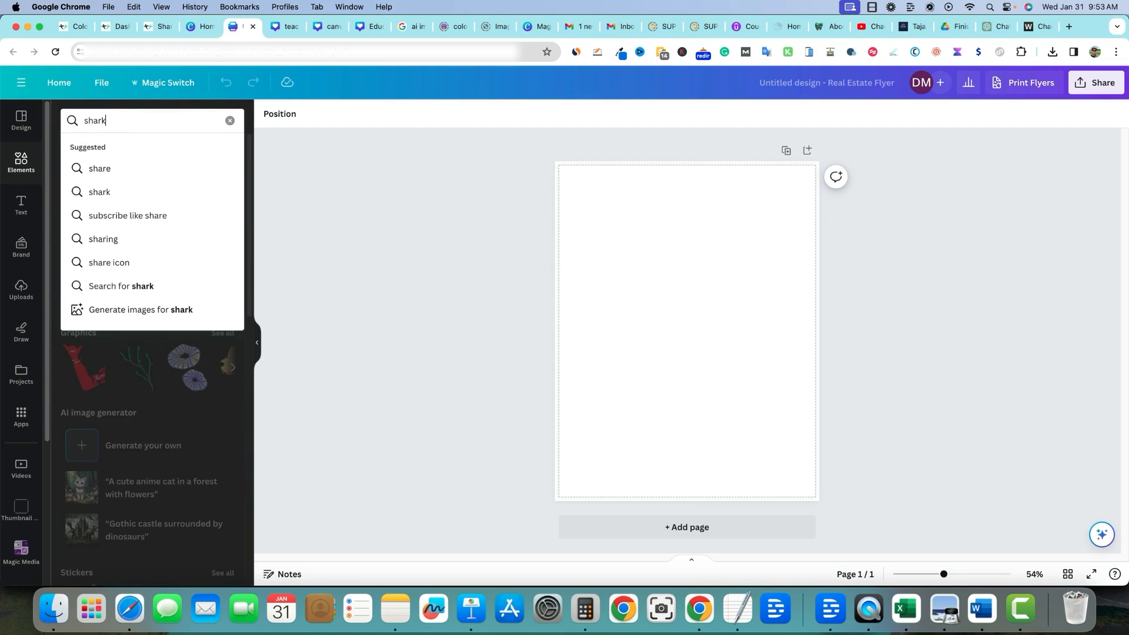
key("Return")
left_click(112, 154)
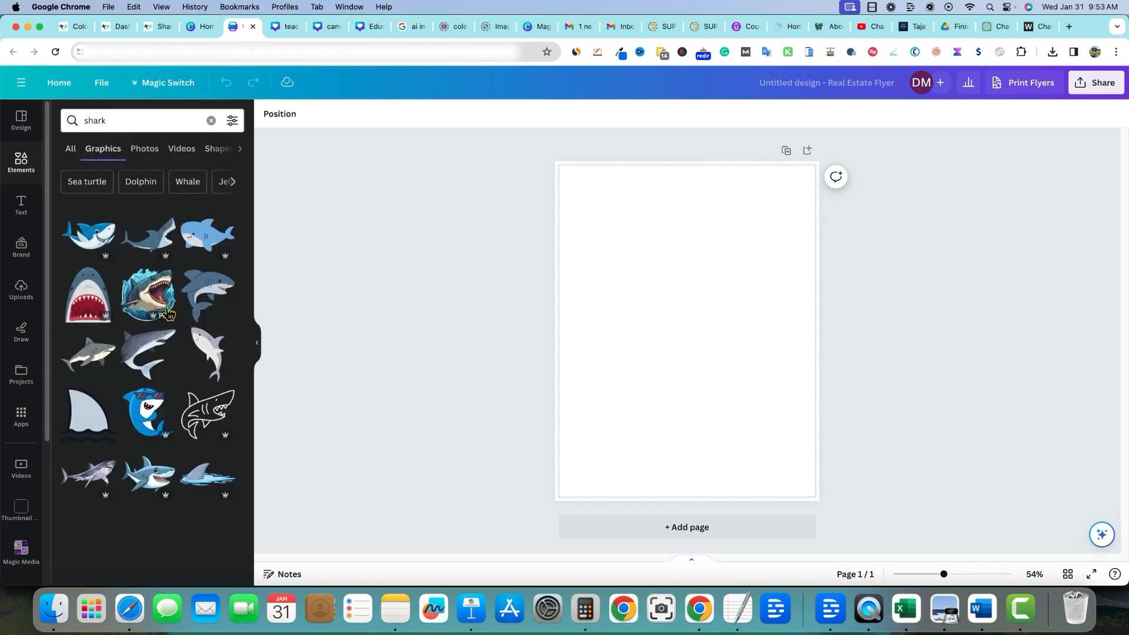
Filter the shark graphics by the color white and look through them for an outline-style shark
left_click(124, 117)
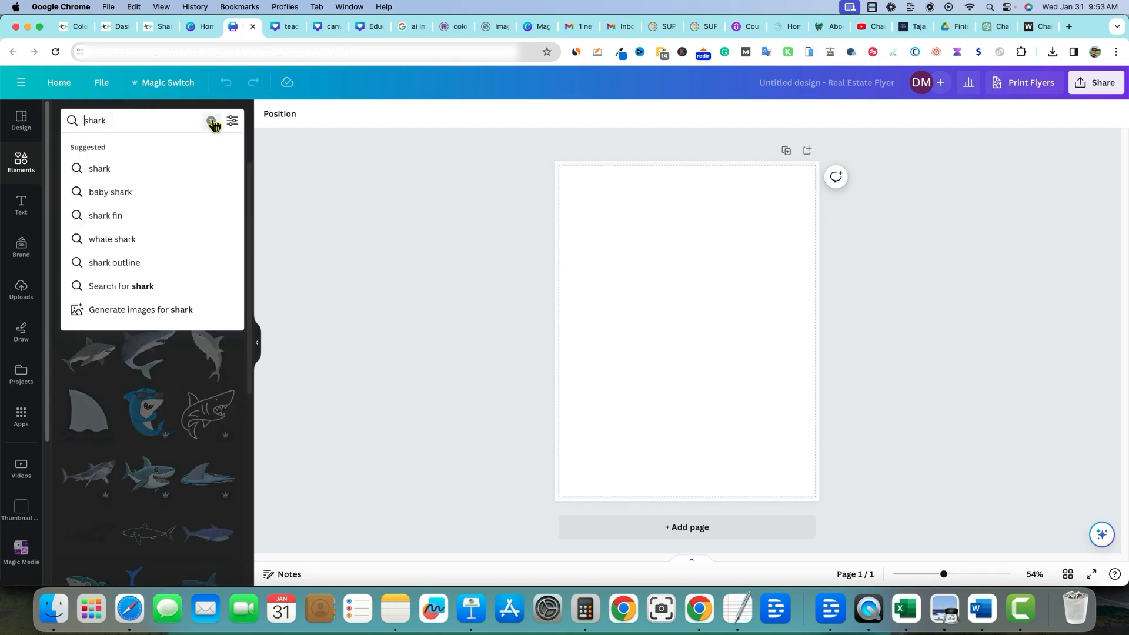
left_click(232, 121)
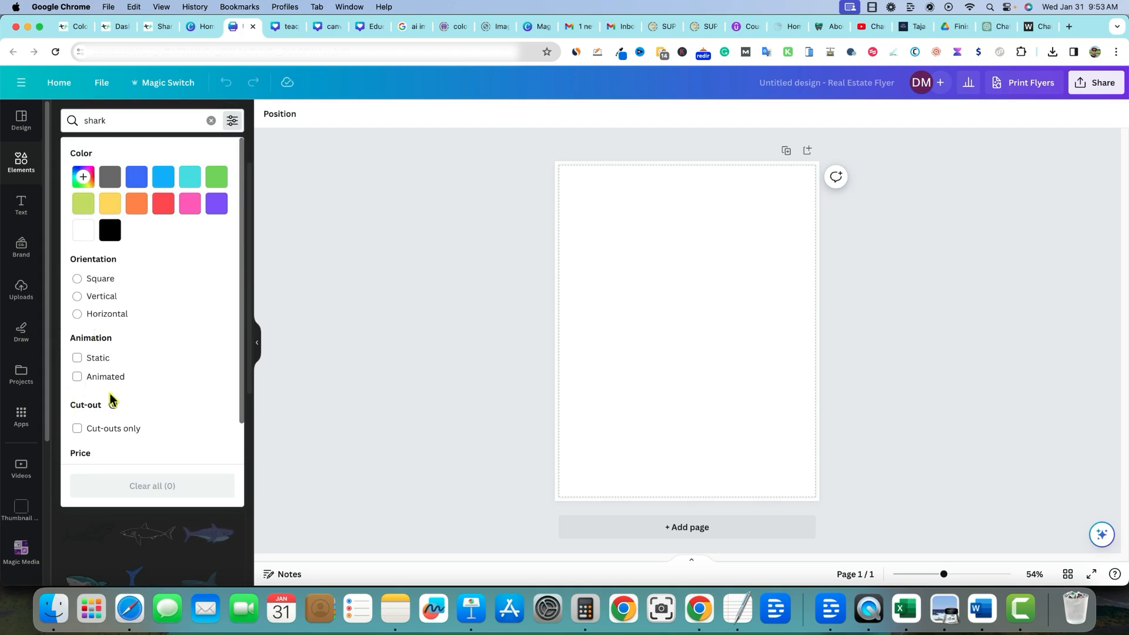
scroll(109, 397, "down", 1)
scroll(120, 248, "up", 1)
left_click(111, 241)
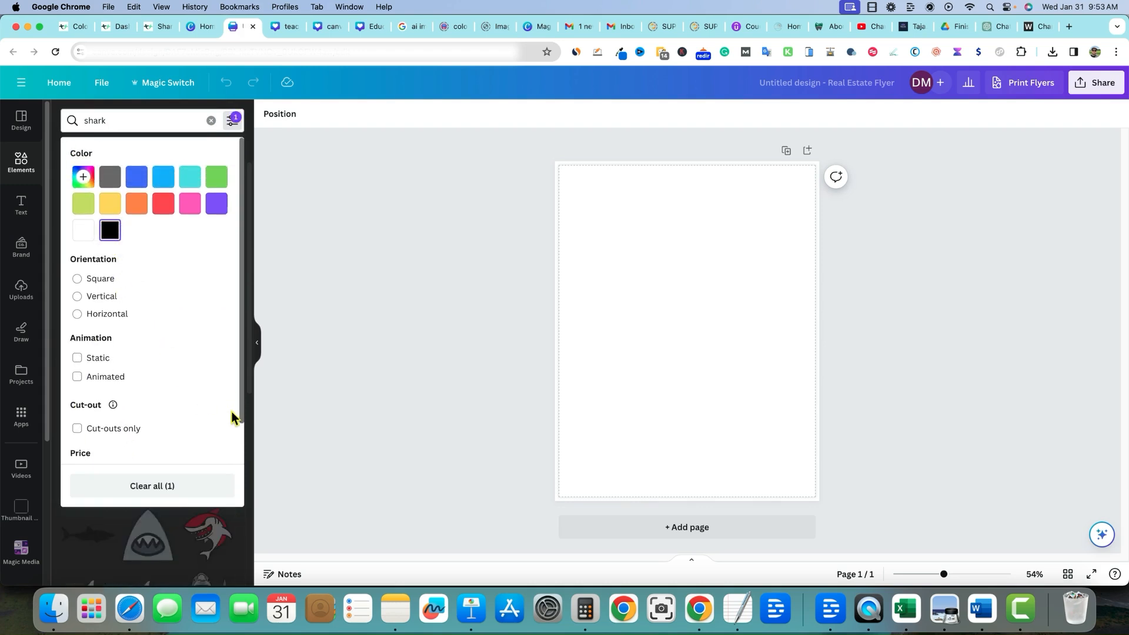
left_click(82, 231)
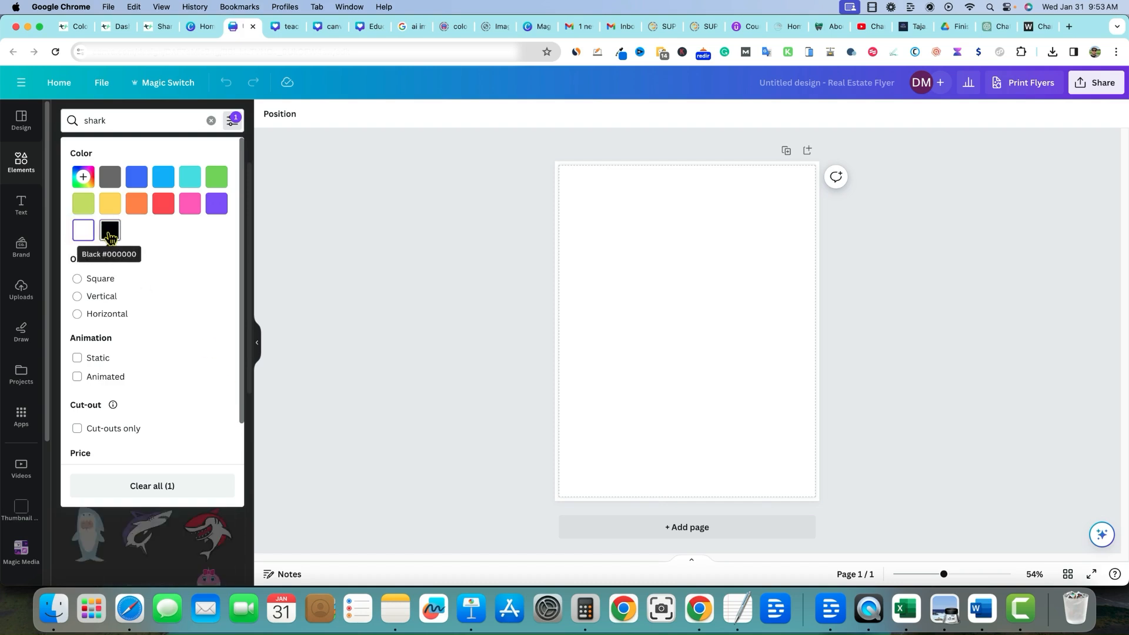
left_click(270, 320)
scroll(198, 321, "down", 12)
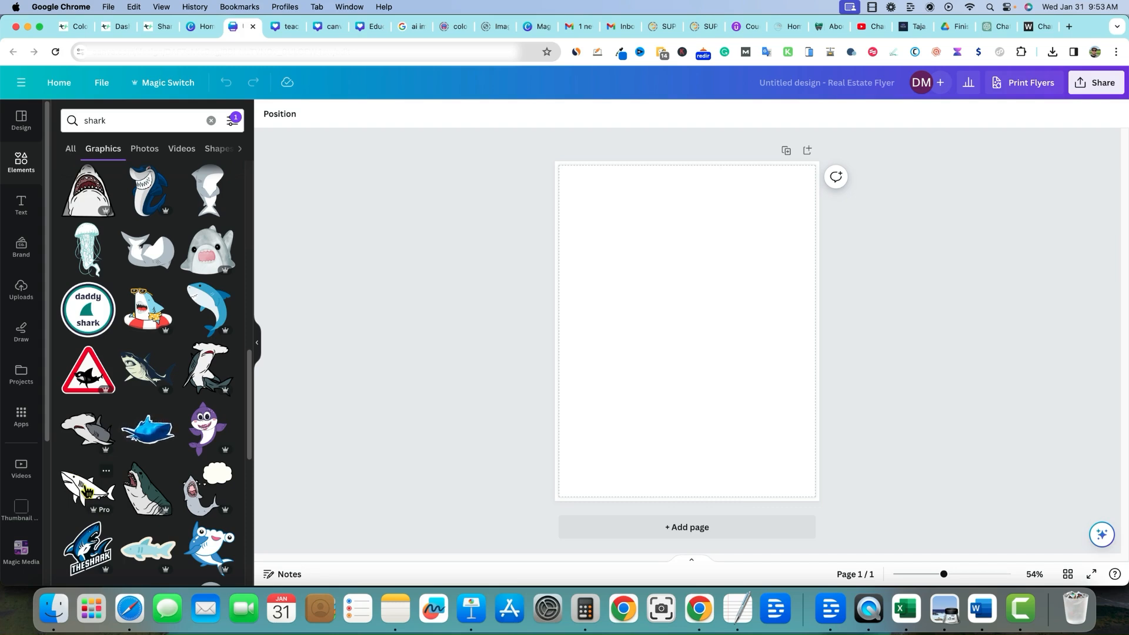
Add the black-and-white outline shark graphic, enlarge it to nearly the full page width and center it on the page
left_click(87, 488)
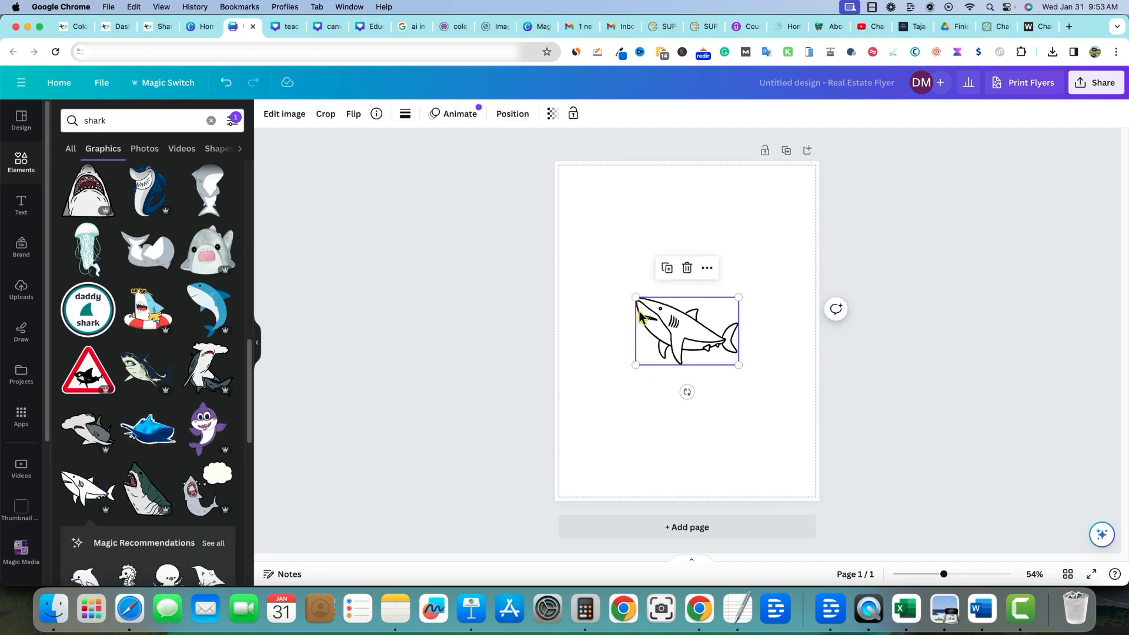
left_click_drag(635, 297, 532, 160)
left_click_drag(670, 281, 693, 322)
left_click(918, 350)
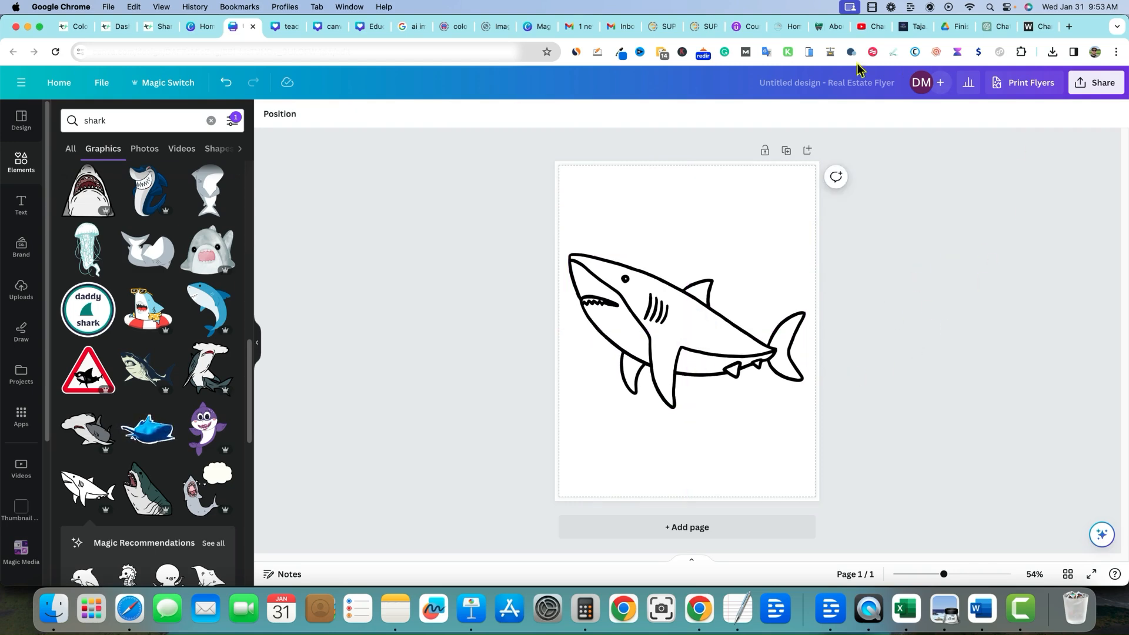
View the first sample page of the Shark Coloring Book listing on TPT, then return to the Canva flyer design
left_click(162, 29)
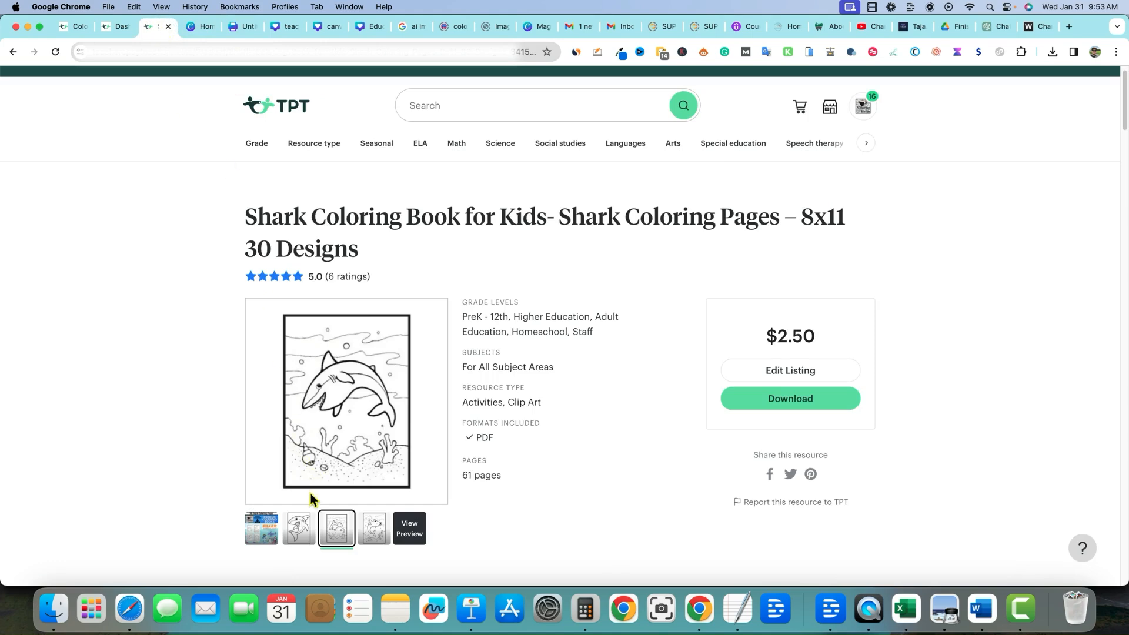
left_click(299, 528)
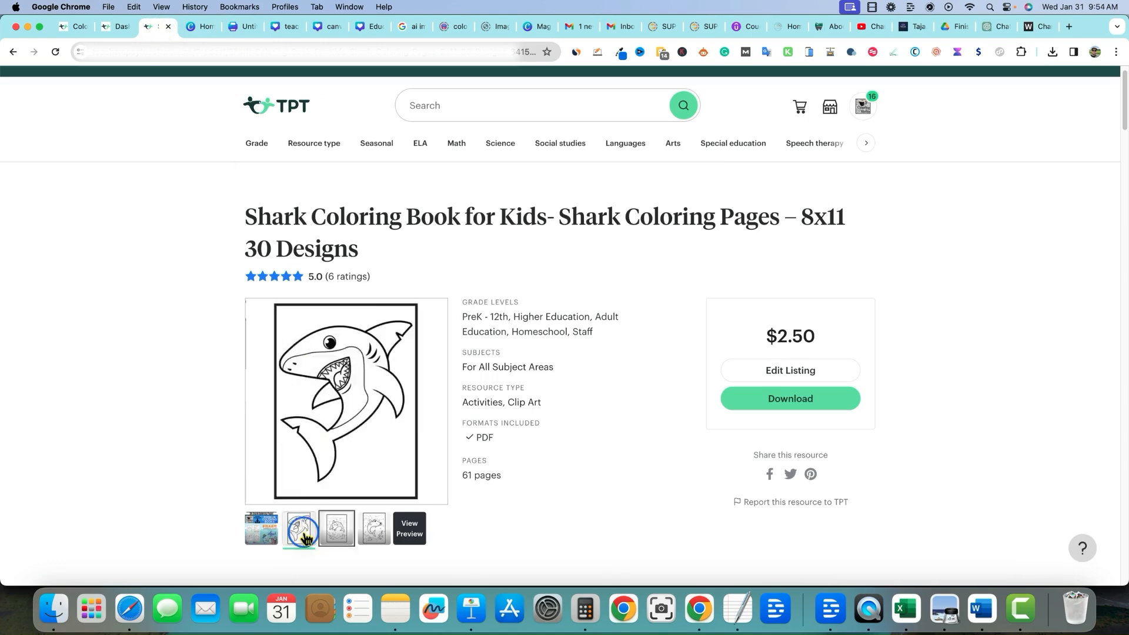
left_click(200, 27)
left_click(240, 27)
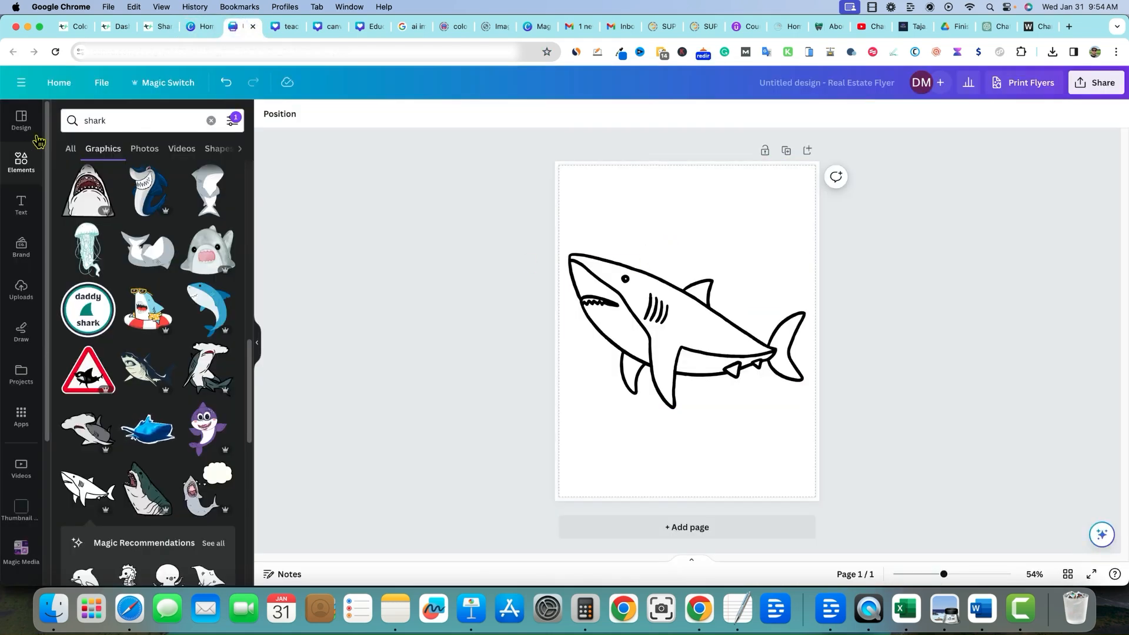
Search the elements for "border", try a square border graphic on the shark page and delete it
left_click(211, 120)
left_click(113, 121)
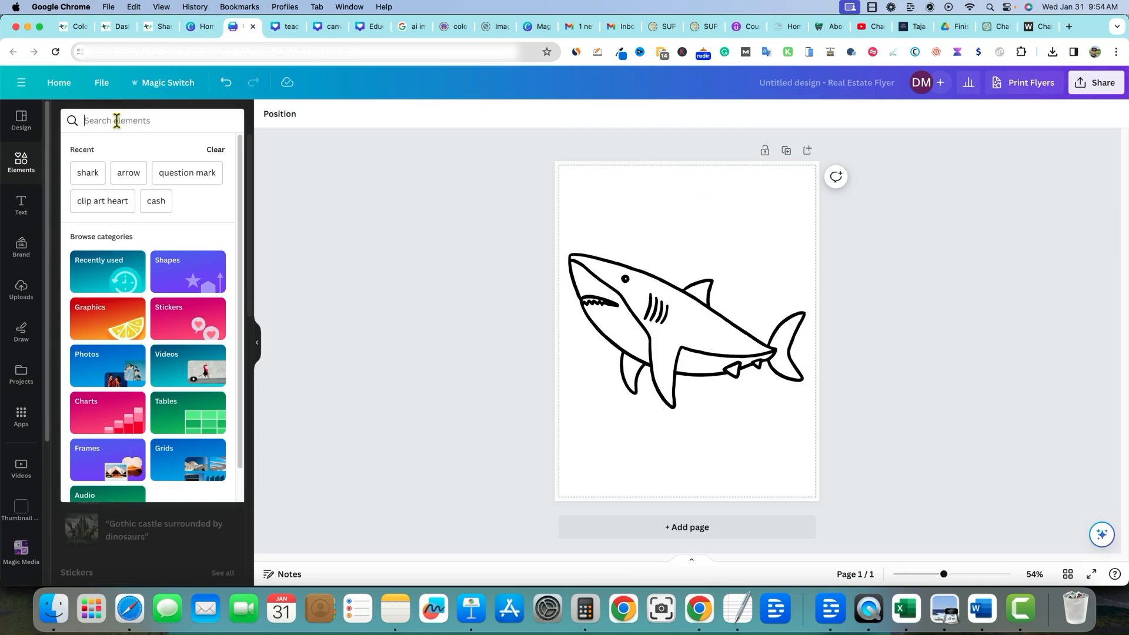
type("border")
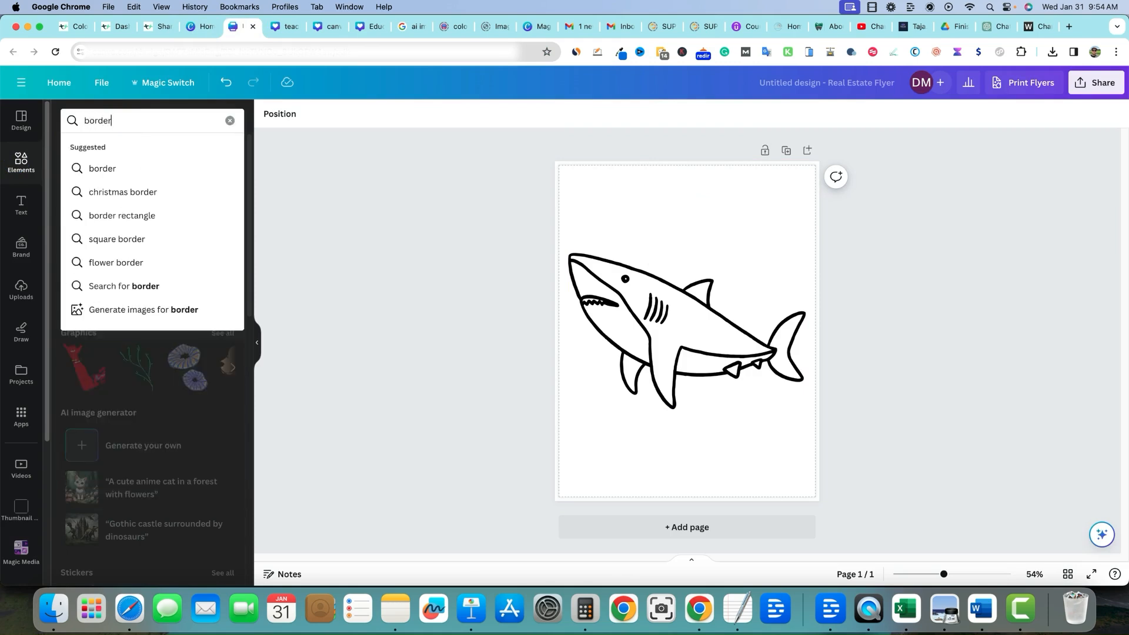
left_click(159, 165)
left_click(94, 252)
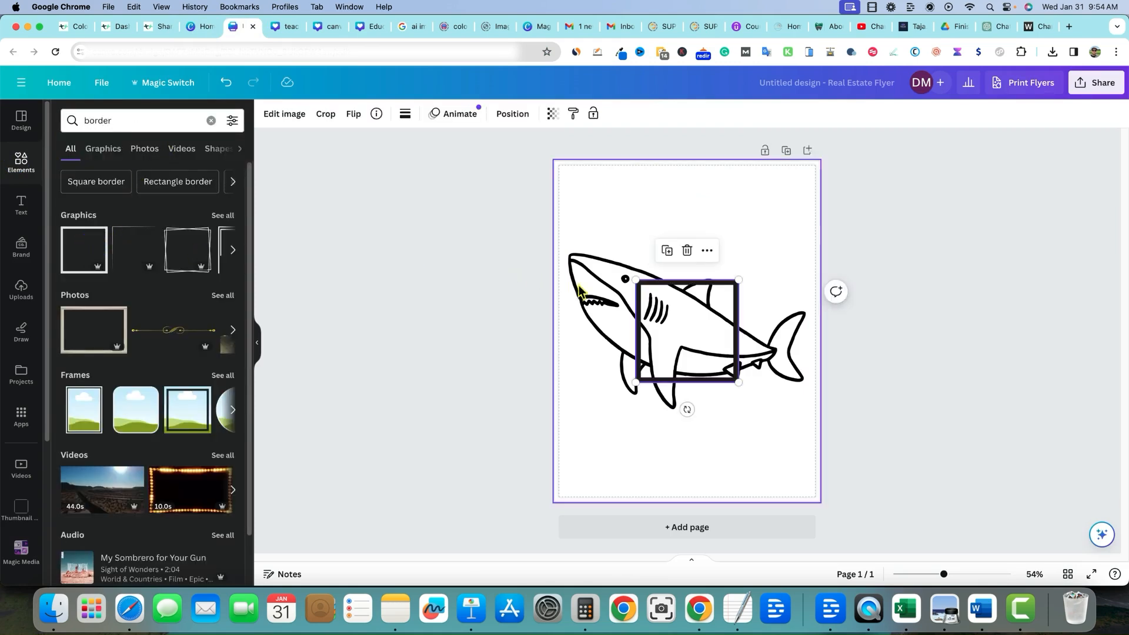
key("Delete")
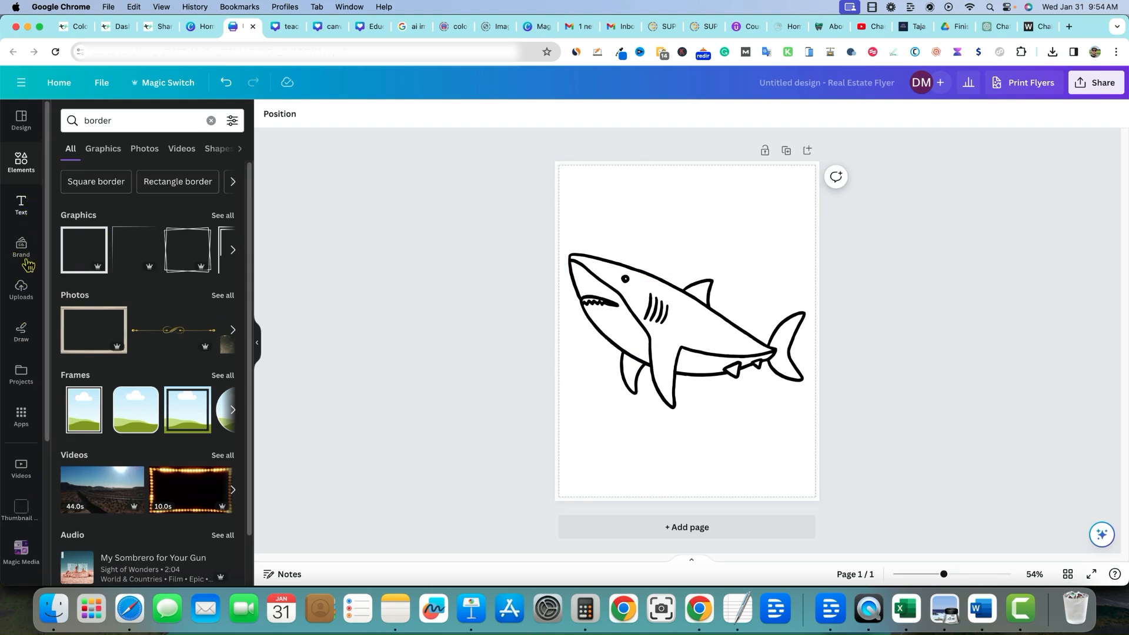
Add a square shape to the shark page and give it a solid border with a weight of 13
left_click(23, 172)
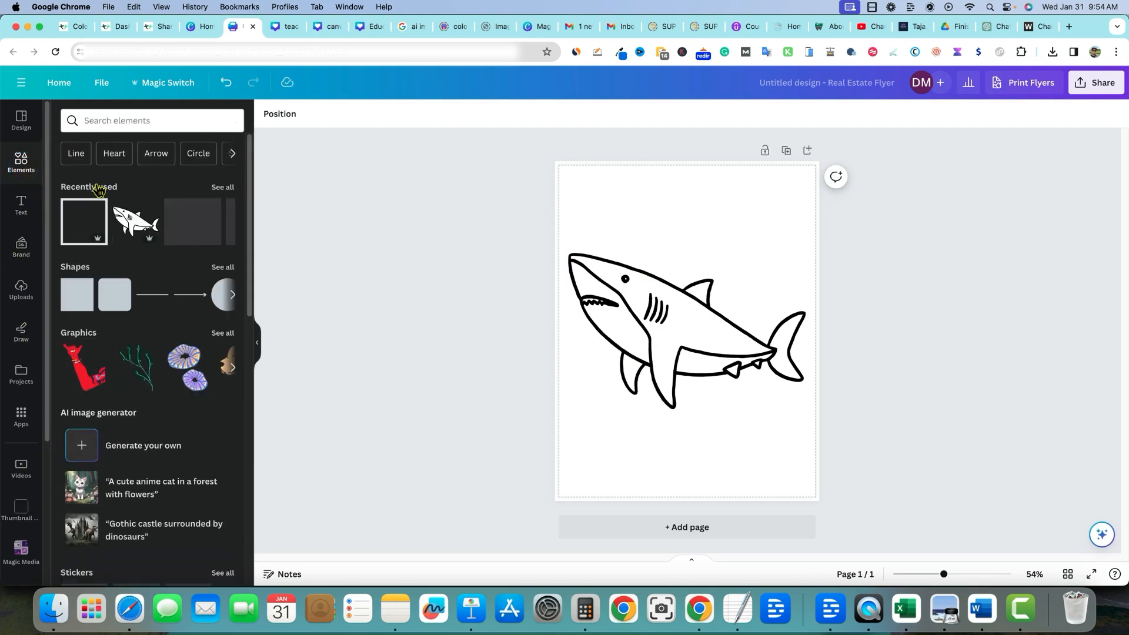
left_click(77, 298)
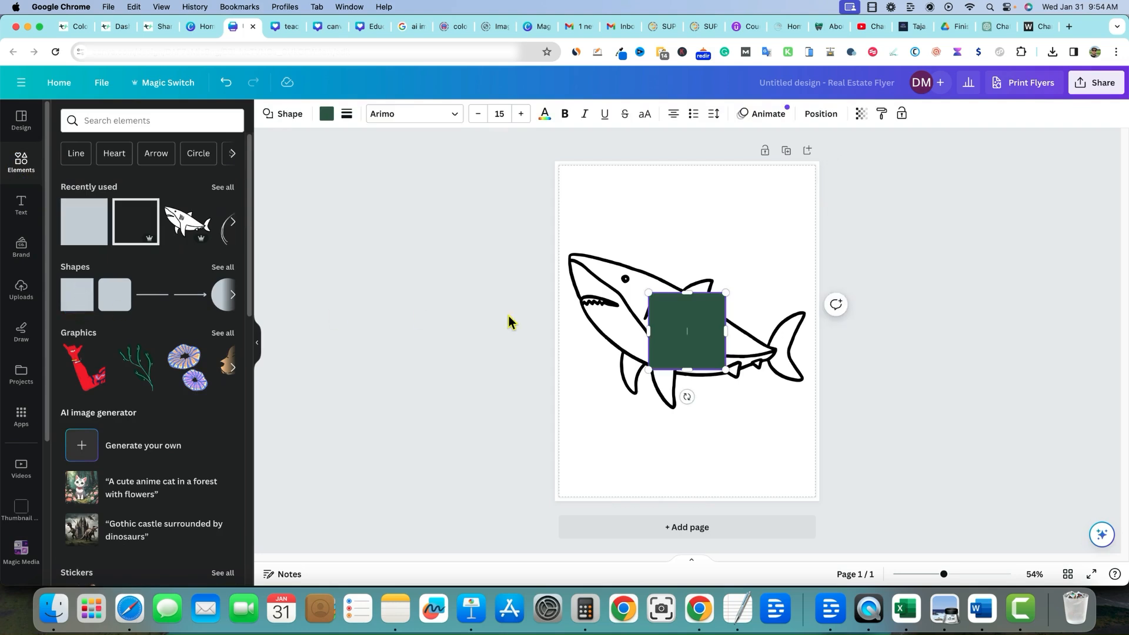
left_click(347, 116)
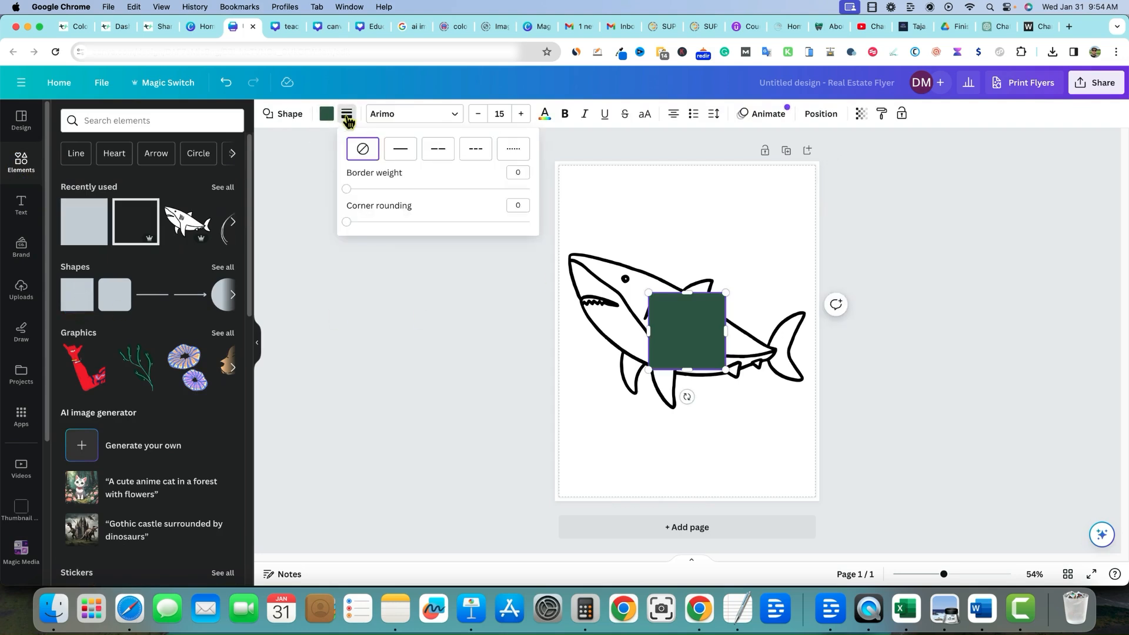
left_click(399, 148)
left_click_drag(346, 189, 332, 226)
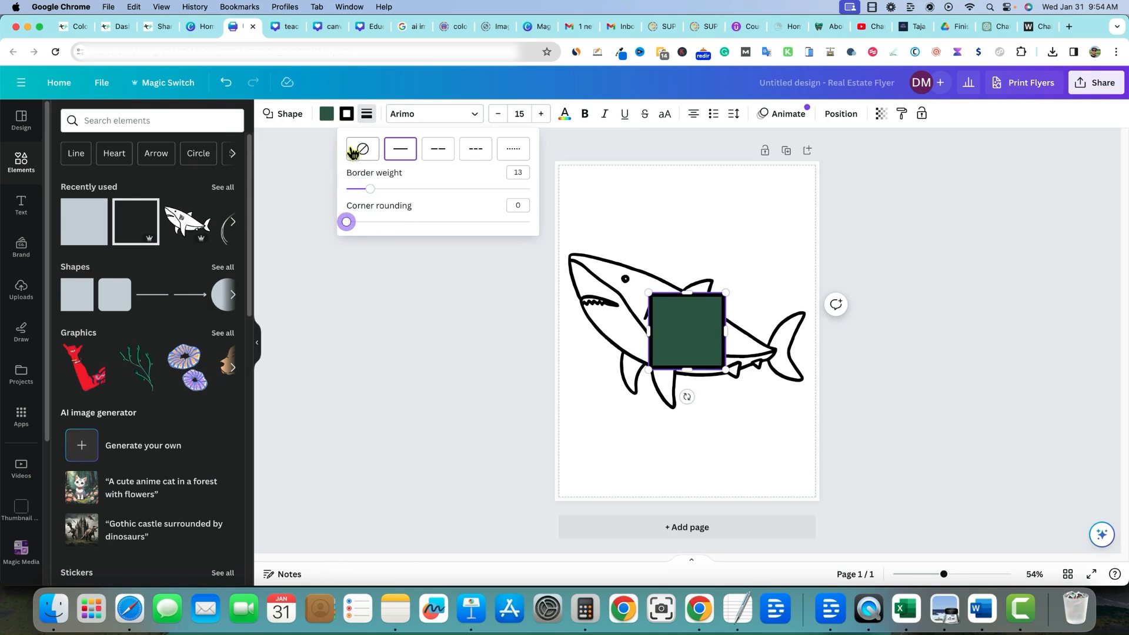
Set the square's fill to no color and stretch it to the page edges to frame the shark
left_click(327, 113)
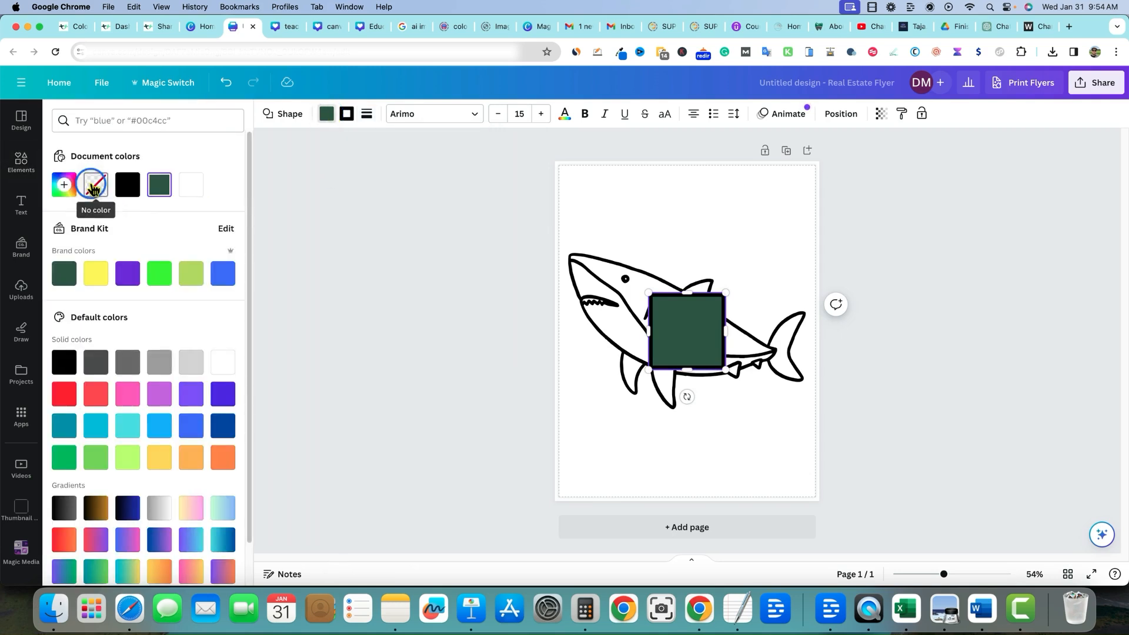
left_click(93, 188)
left_click(666, 314)
left_click_drag(666, 315, 579, 185)
left_click_drag(630, 237, 818, 497)
mouse_move(688, 505)
left_mouse_down()
mouse_move(691, 489)
mouse_move(688, 501)
left_mouse_up()
left_click(907, 461)
left_click(949, 384)
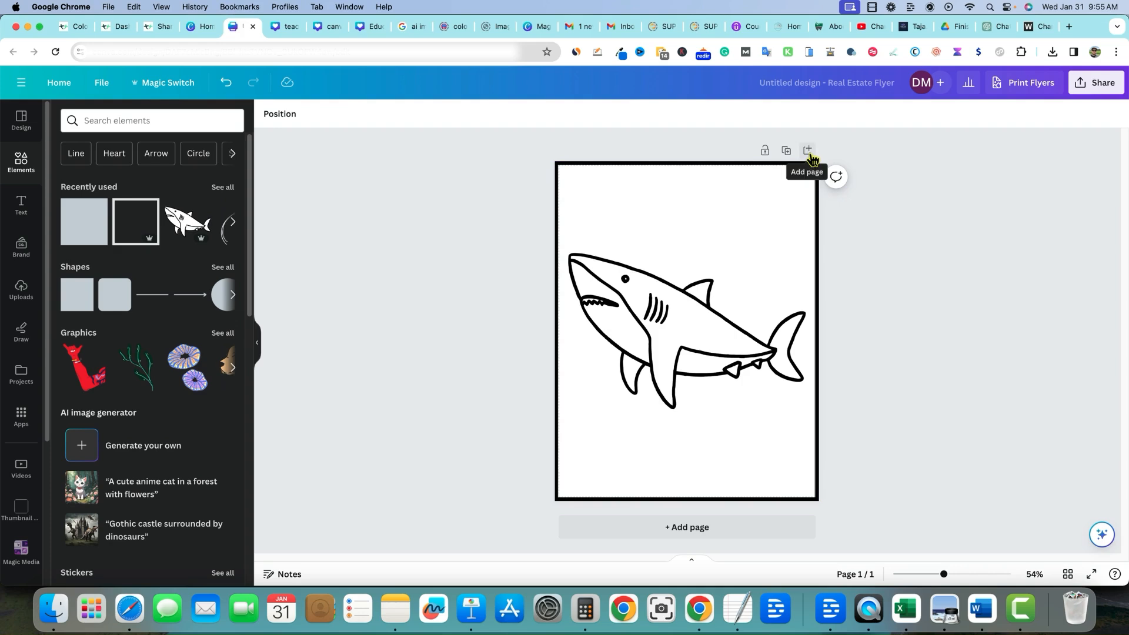
Duplicate the framed shark page and search the graphics for "ocean background coloring page"
left_click(786, 152)
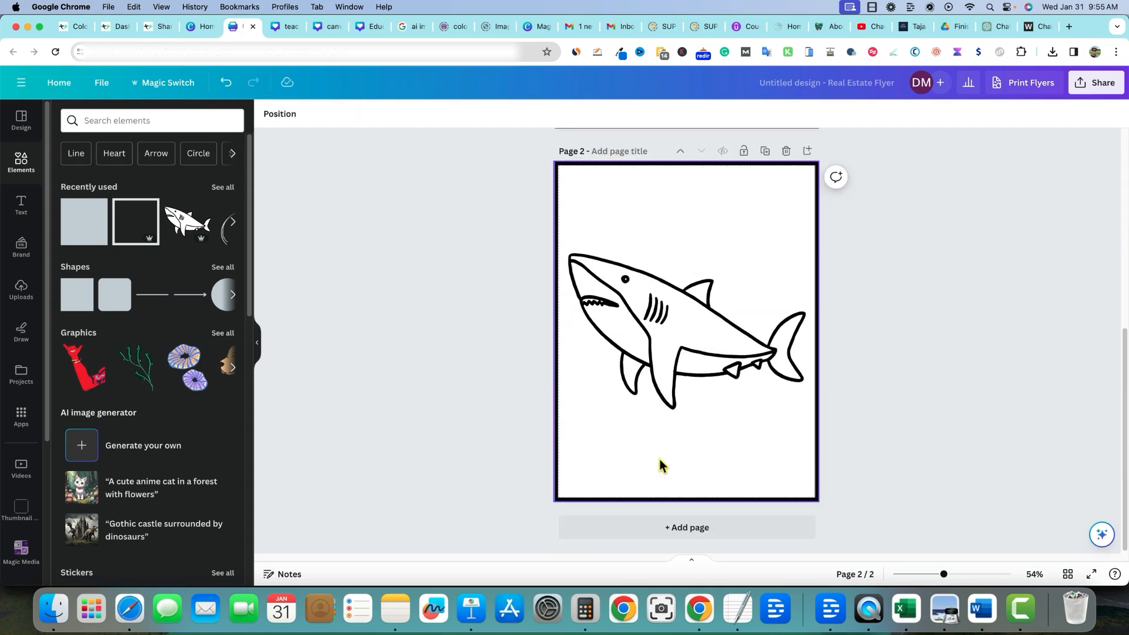
left_click(105, 121)
type("ocean")
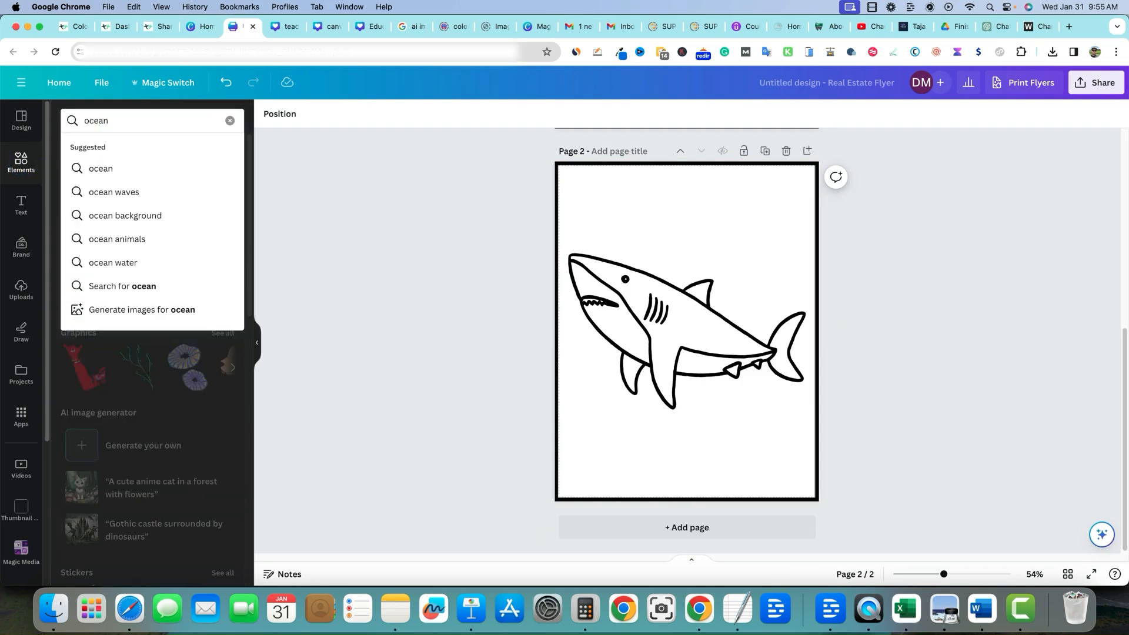
left_click(173, 215)
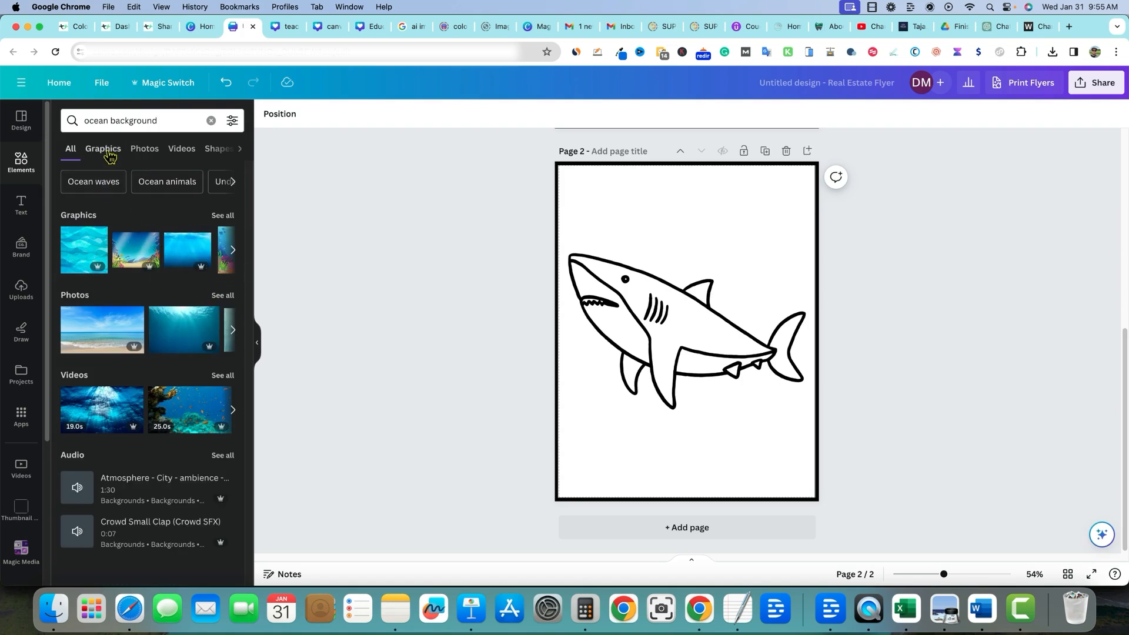
type("coloring page")
key("Return")
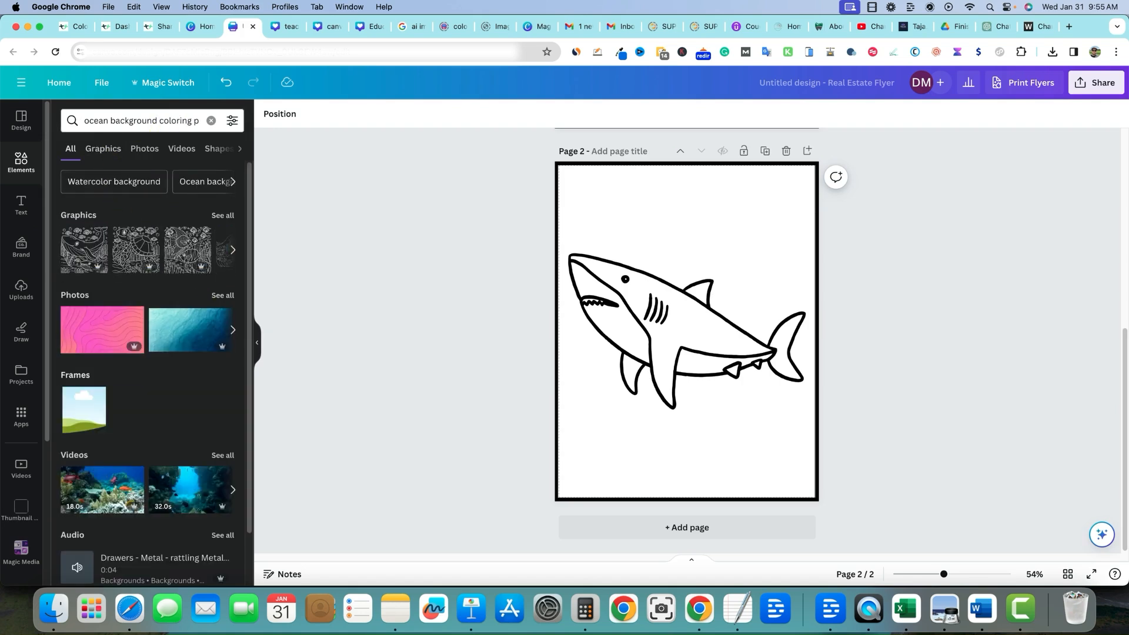
left_click(104, 149)
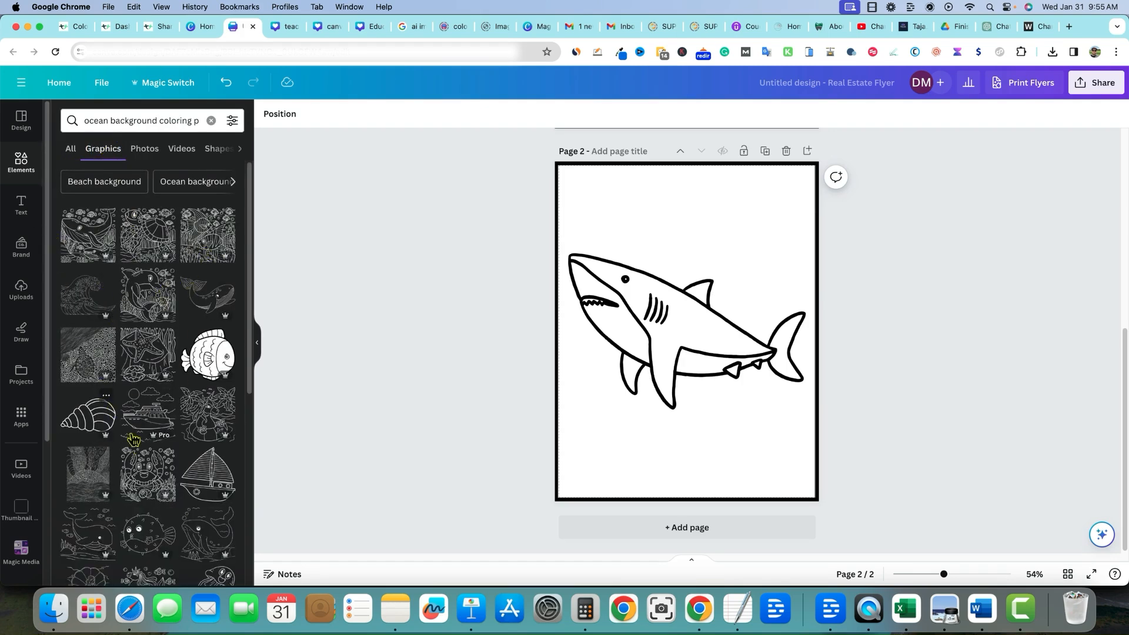
Try the outline graphic of a cresting wave with clouds as page 2's background, enlarged to cover the whole page
scroll(185, 475, "down", 2)
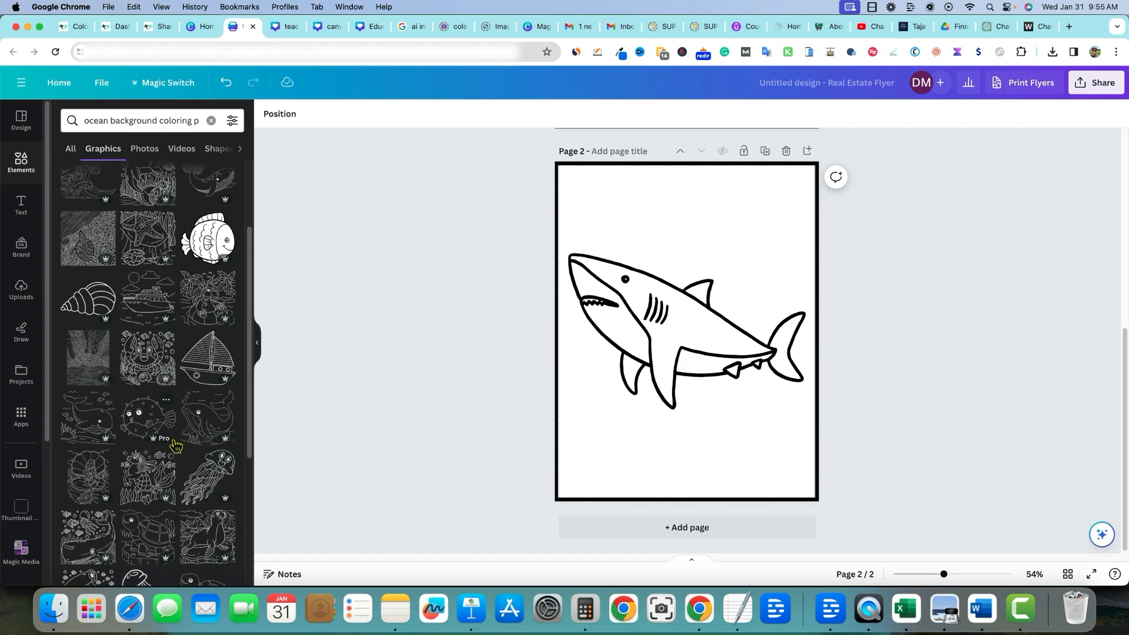
scroll(194, 518, "down", 2)
scroll(209, 488, "down", 1)
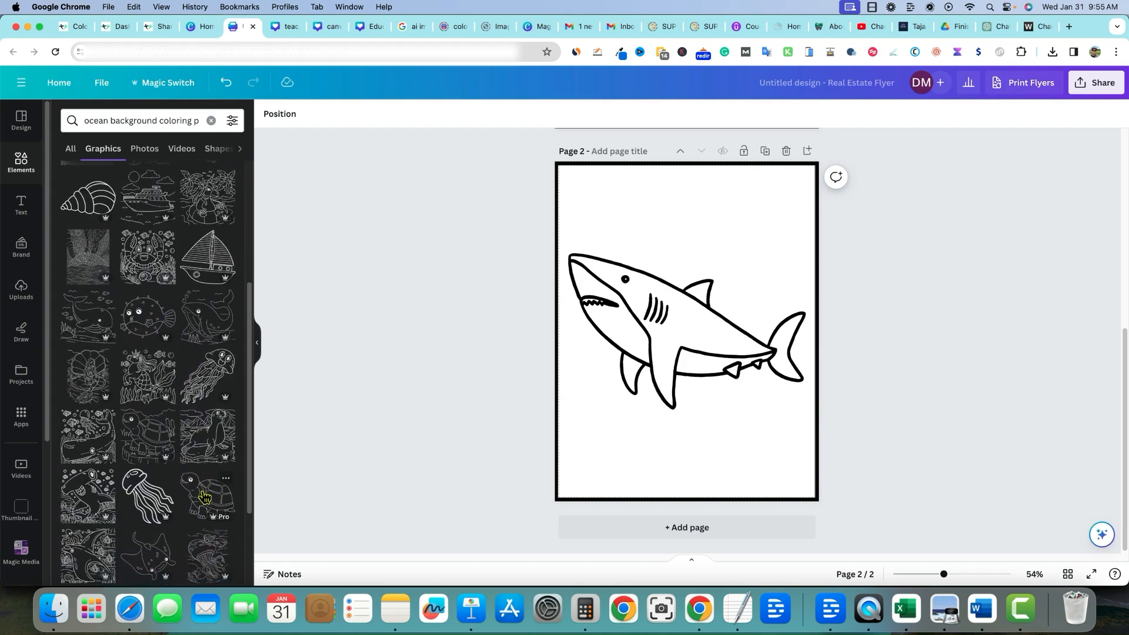
scroll(205, 498, "down", 3)
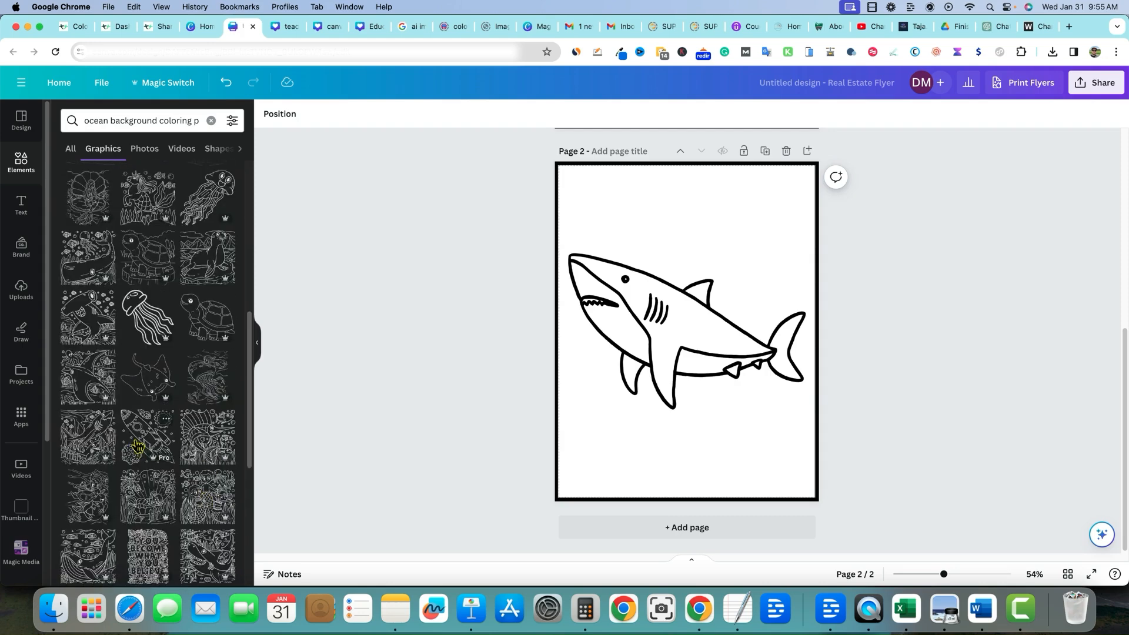
scroll(206, 471, "down", 6)
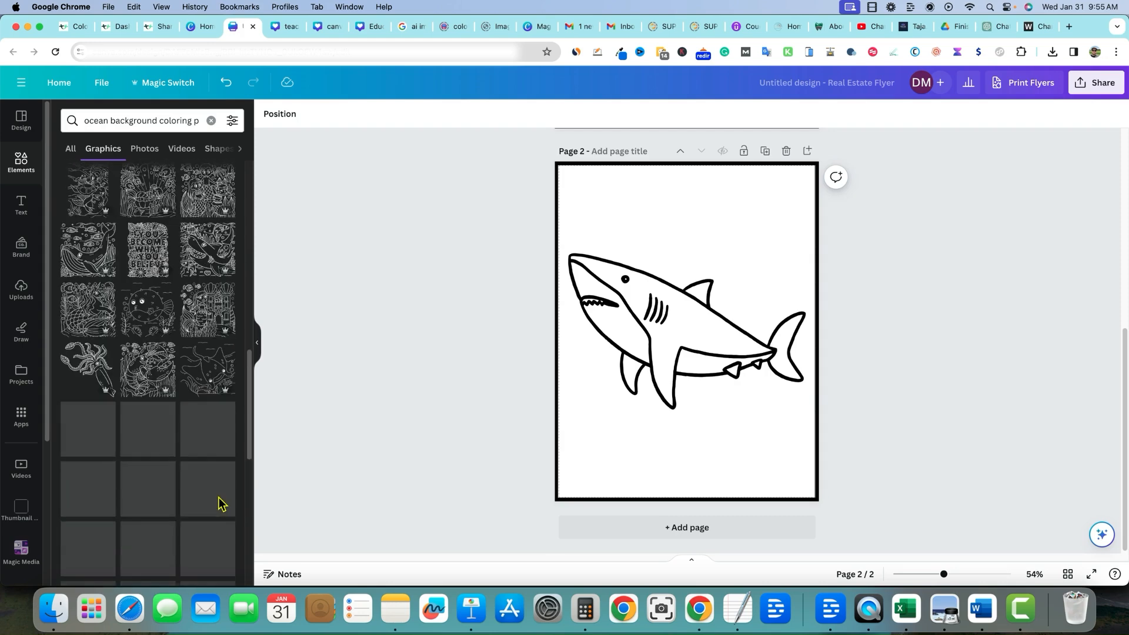
scroll(166, 429, "down", 4)
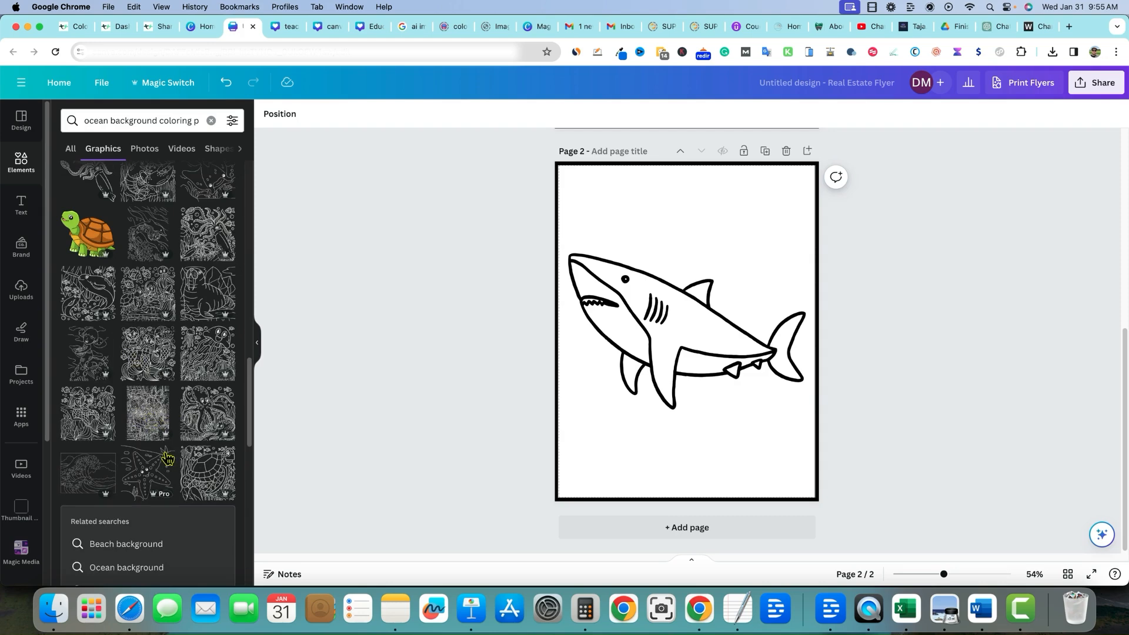
scroll(164, 461, "down", 2)
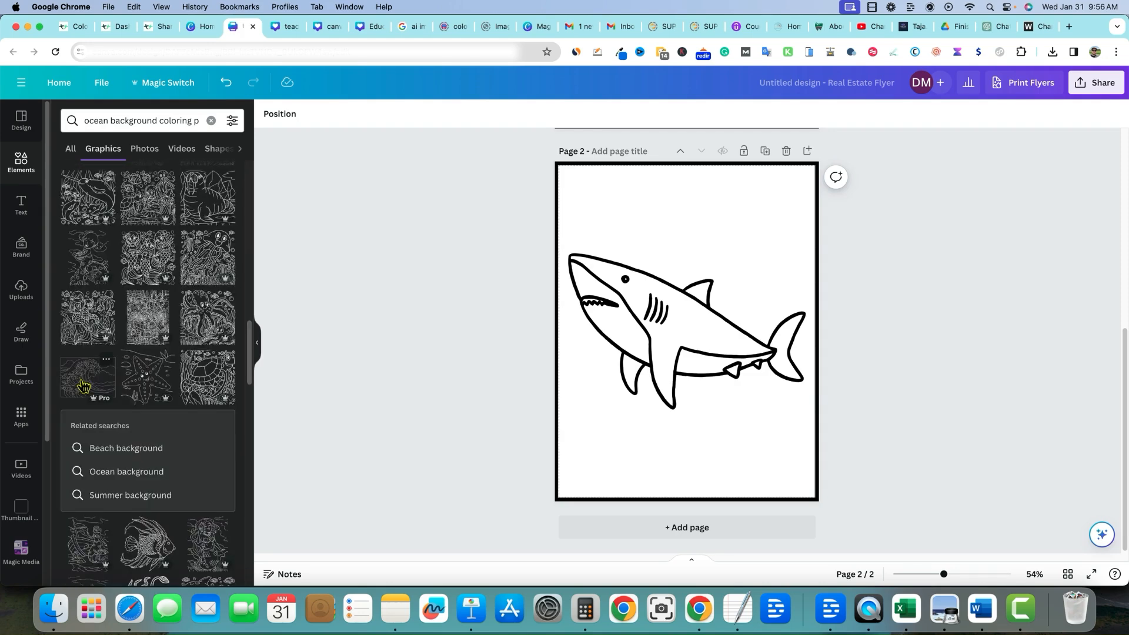
left_click_drag(84, 385, 605, 198)
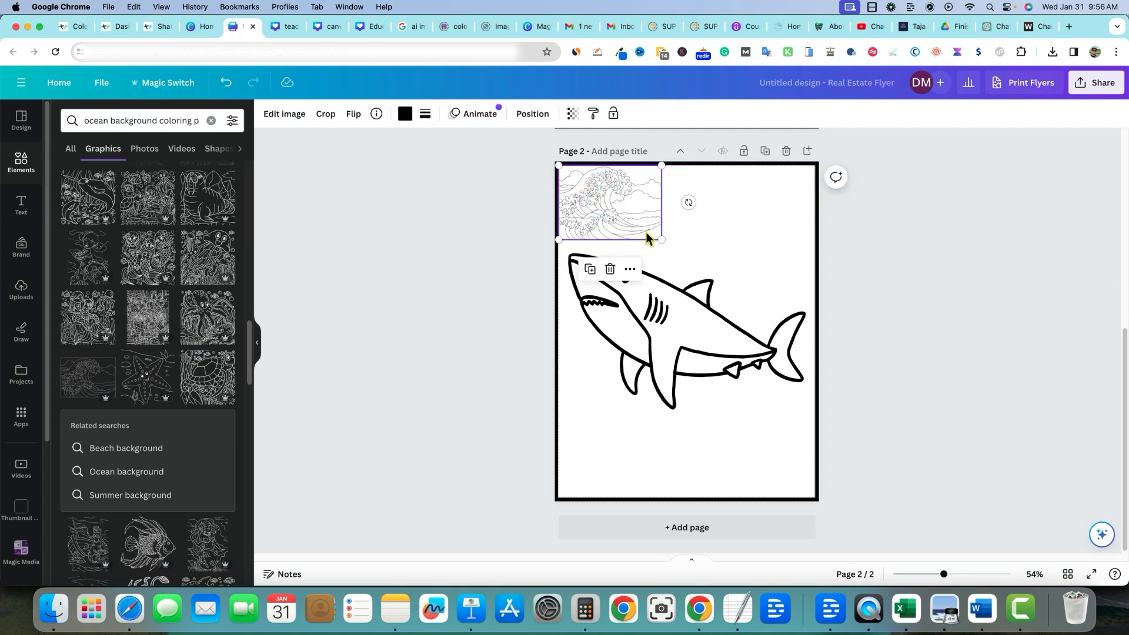
left_click_drag(658, 236, 794, 370)
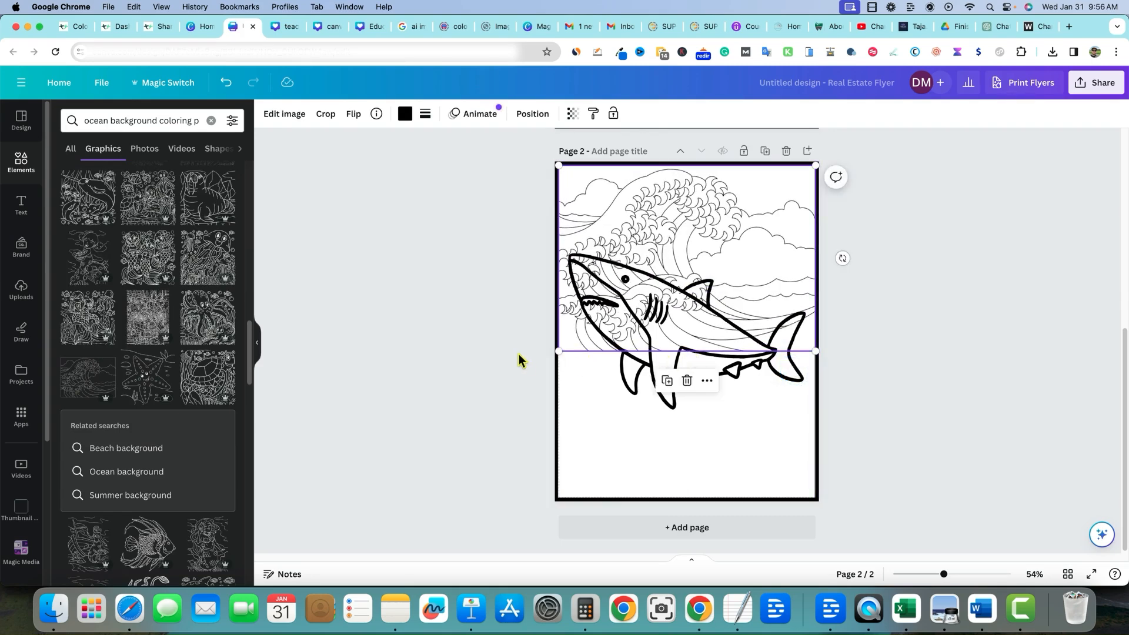
left_click_drag(556, 353, 383, 538)
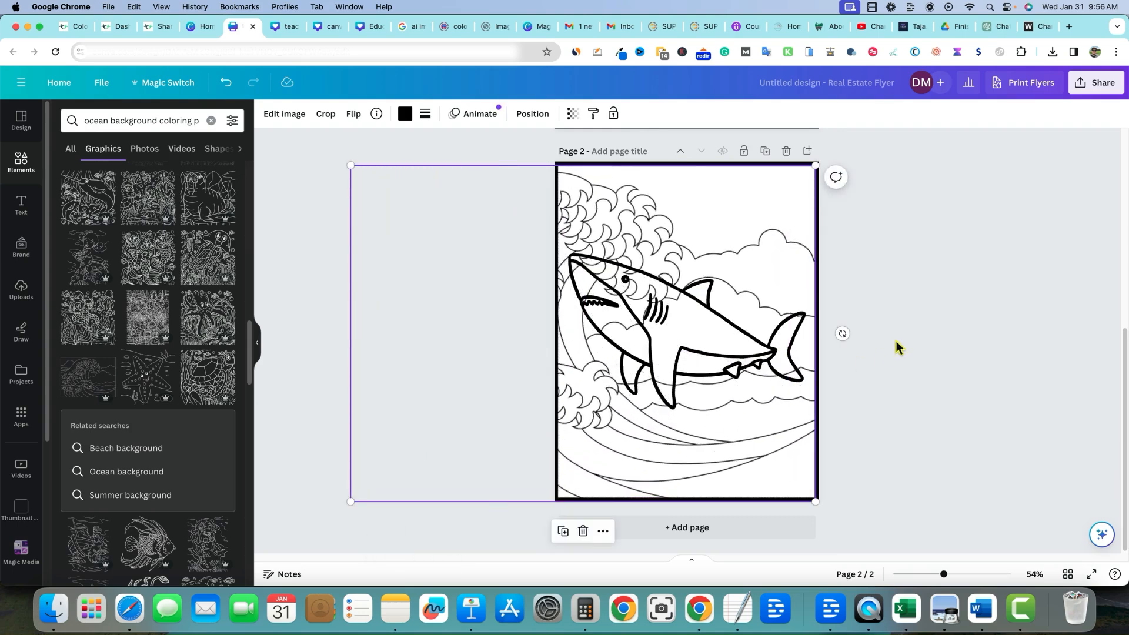
left_click(787, 298)
mouse_move(681, 332)
left_mouse_down()
mouse_move(708, 340)
mouse_move(708, 328)
mouse_move(688, 330)
left_mouse_up()
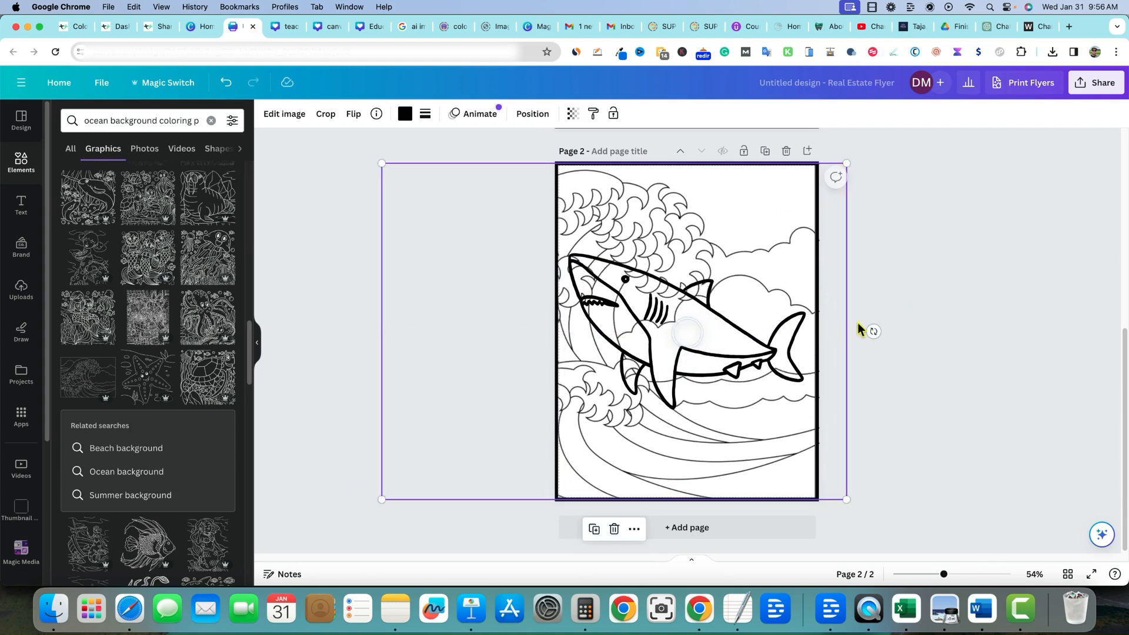
Delete the cresting wave graphic from the shark page
left_click(711, 351)
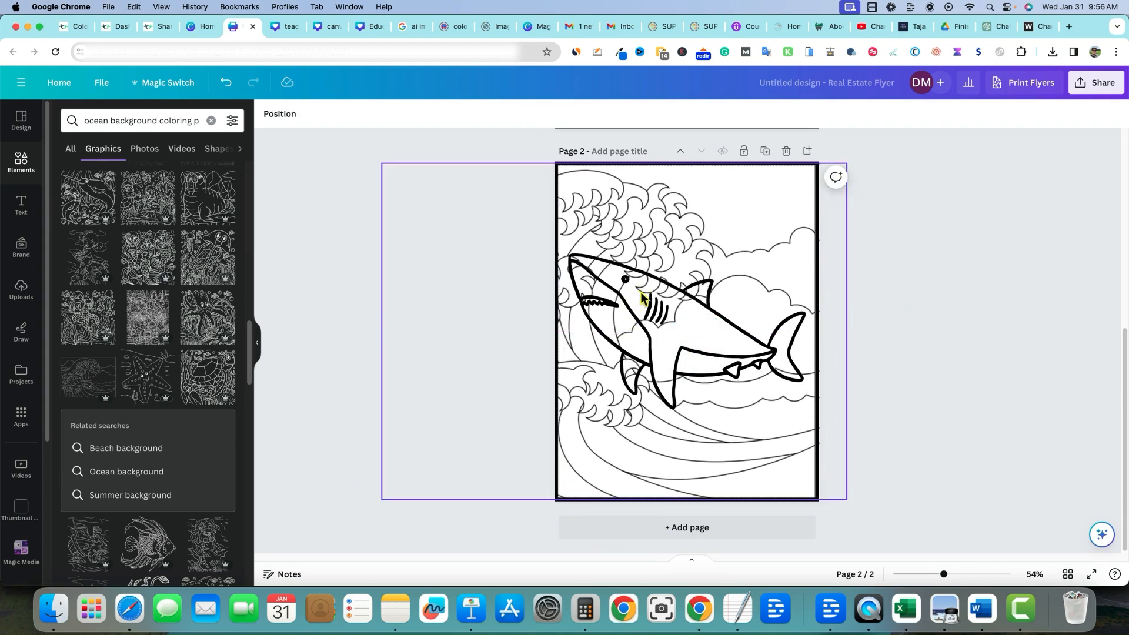
left_click(690, 232)
key("BackSpace")
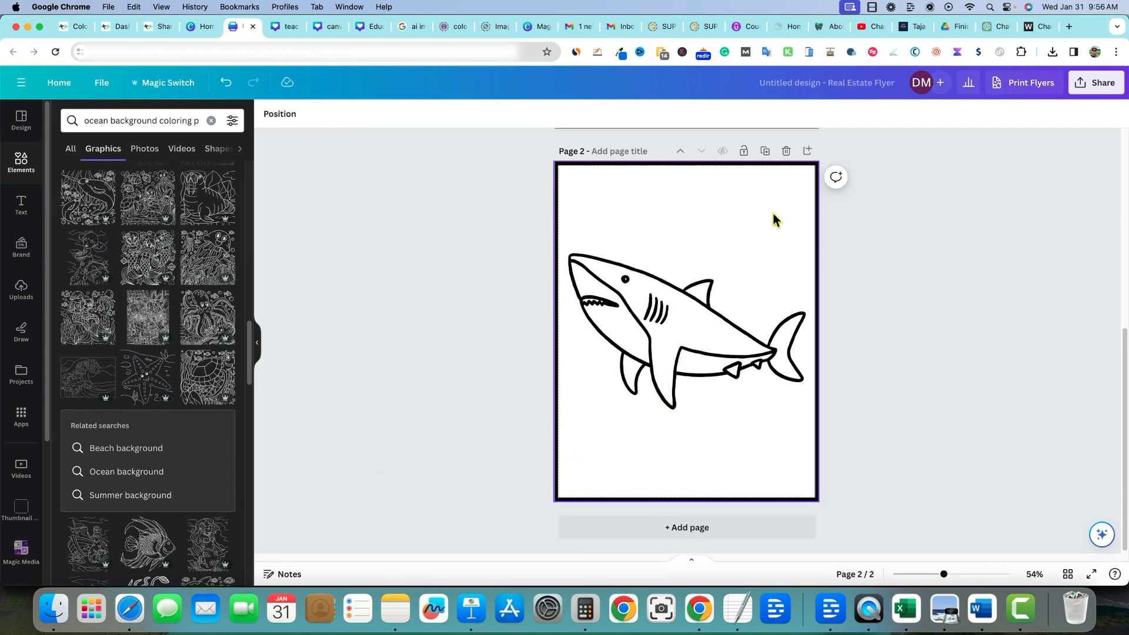
Search the graphics for the suggested term "ocean waves background" and filter the results by the color white
left_click(154, 120)
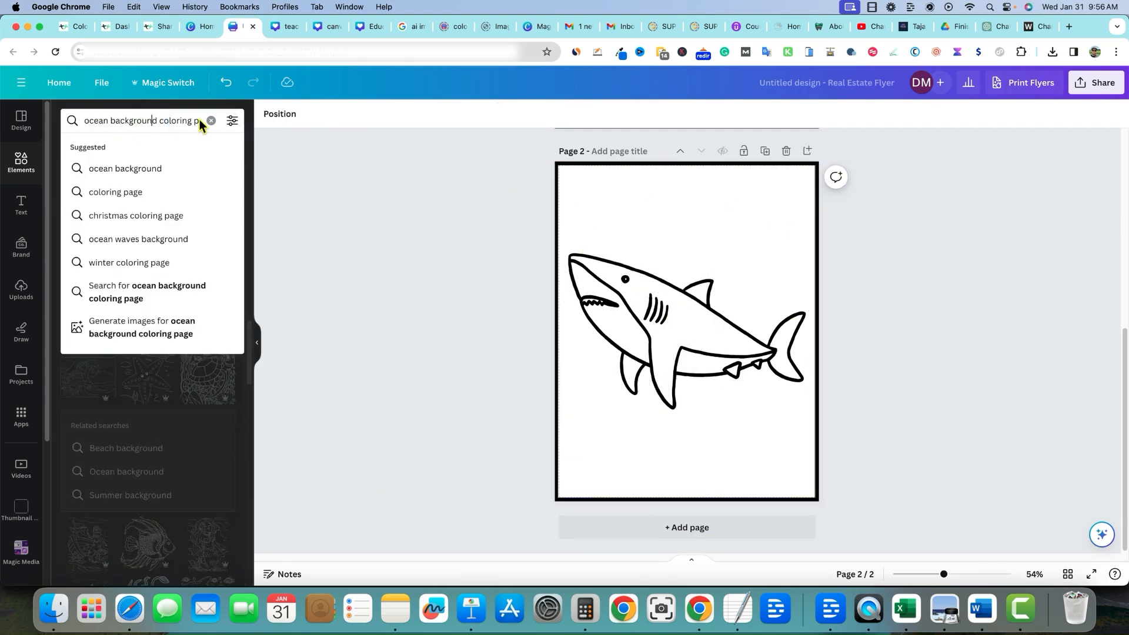
left_click(140, 239)
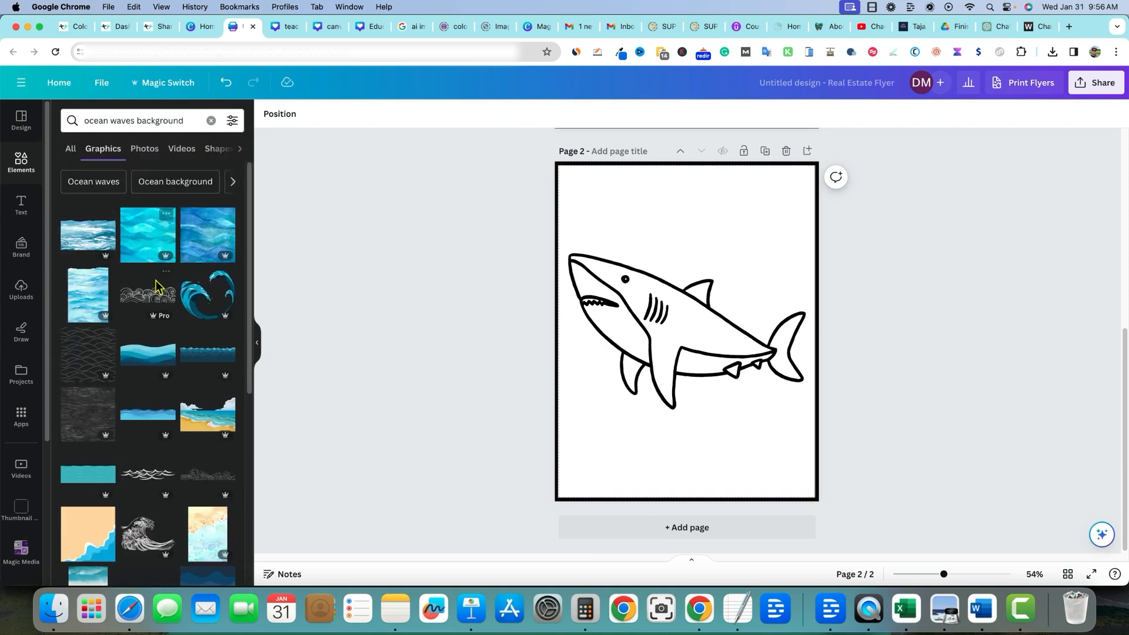
left_click(232, 120)
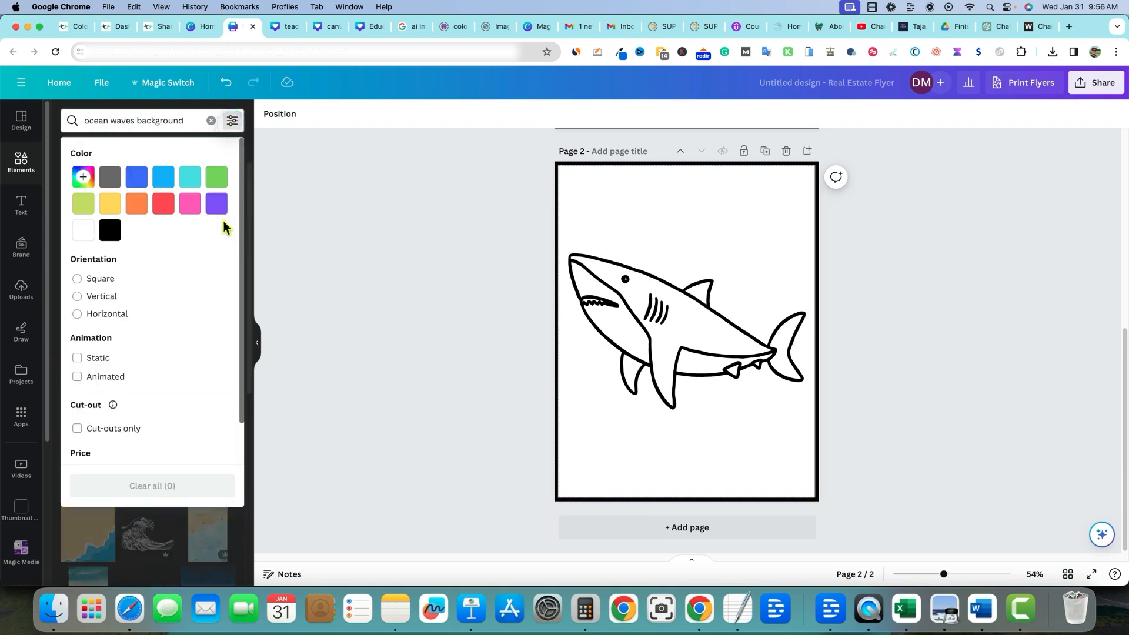
left_click(83, 229)
left_click(260, 290)
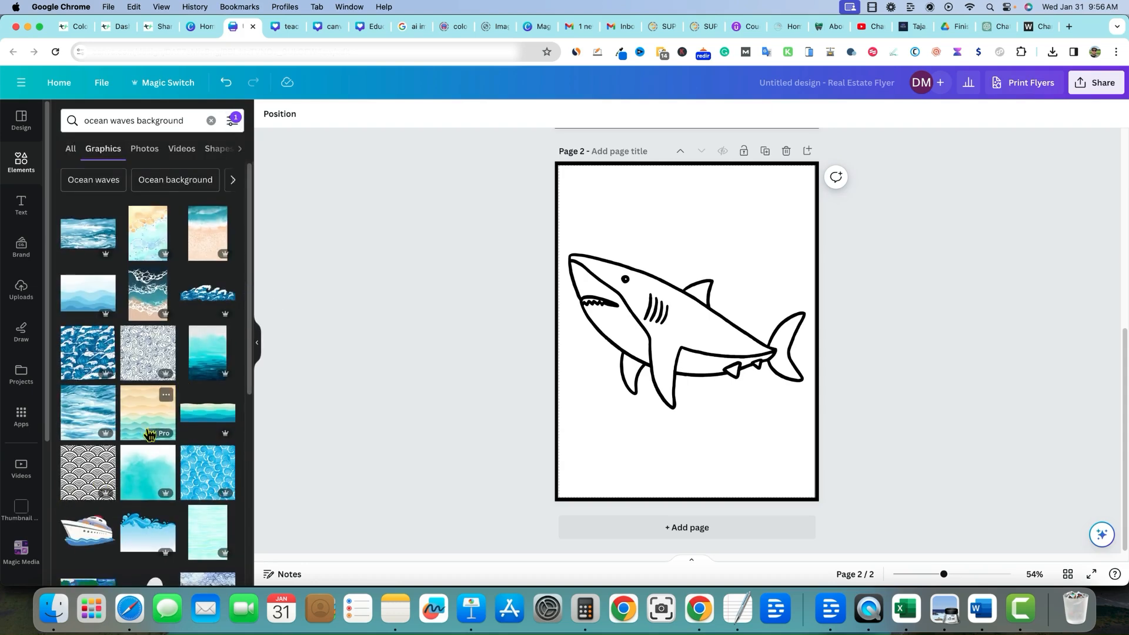
Add the blue swirling waves pattern to page 2 and enlarge it to about 11.7 in square to cover the page
scroll(147, 435, "down", 3)
left_click_drag(167, 265, 579, 195)
left_click_drag(663, 273, 864, 561)
left_click_drag(708, 407, 699, 402)
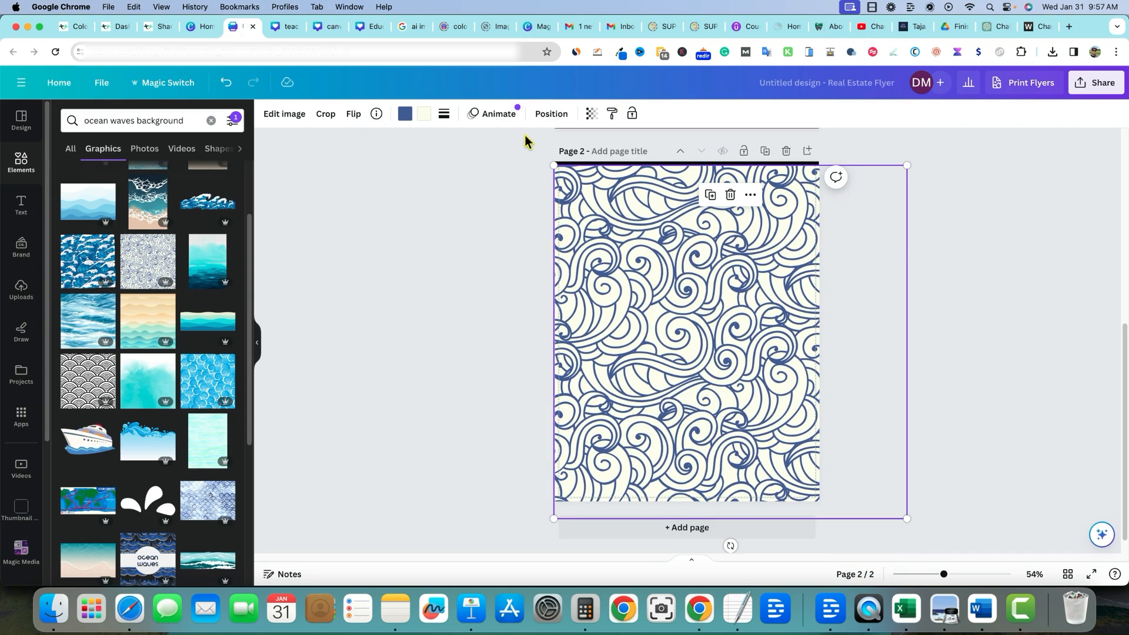
Recolor the swirl pattern with black (#000000) lines on a white background
left_click(405, 115)
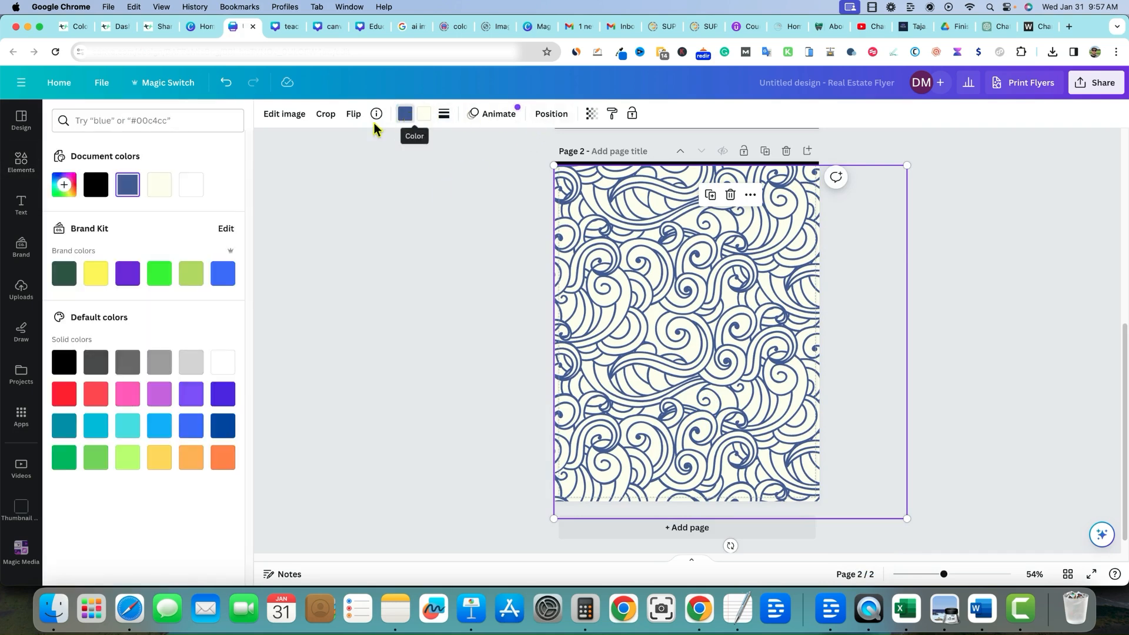
left_click(191, 194)
left_click(96, 184)
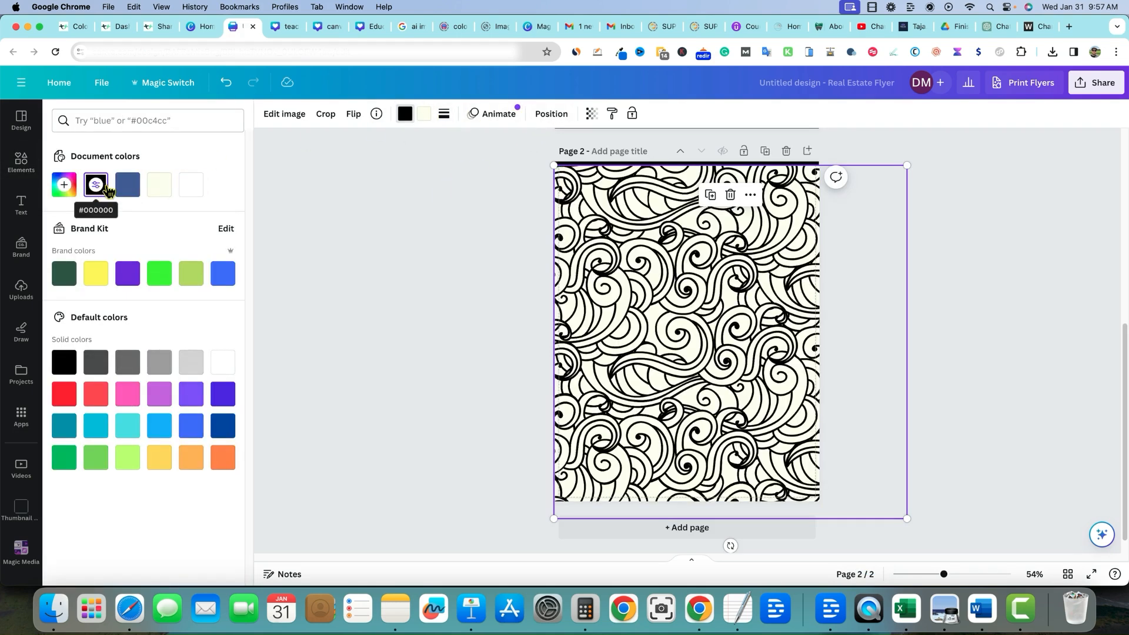
left_click(424, 115)
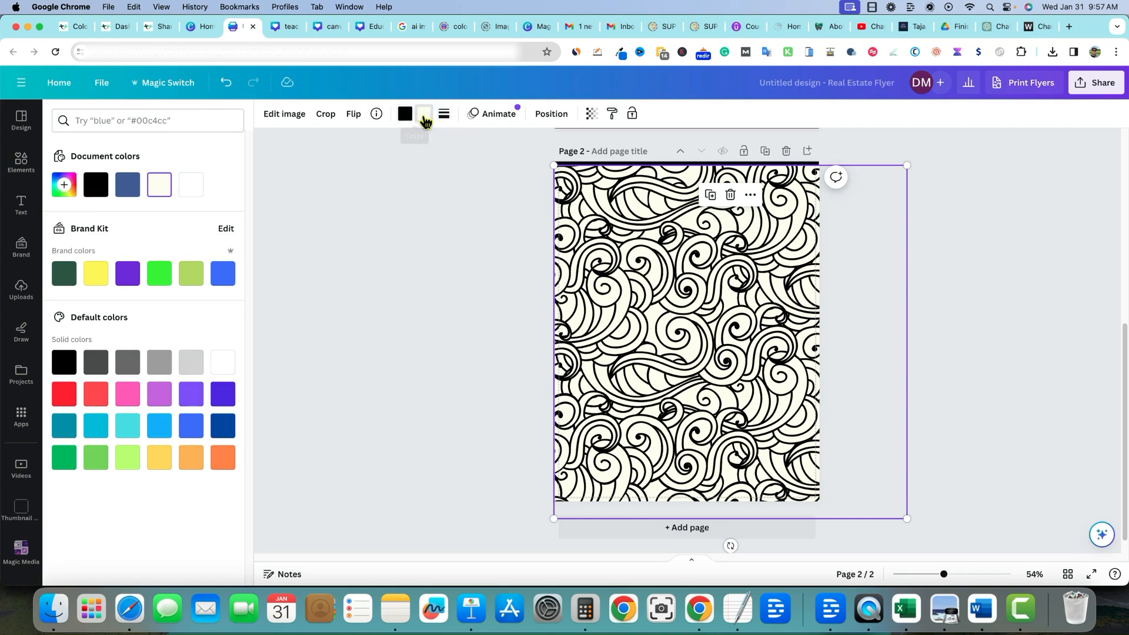
left_click(192, 186)
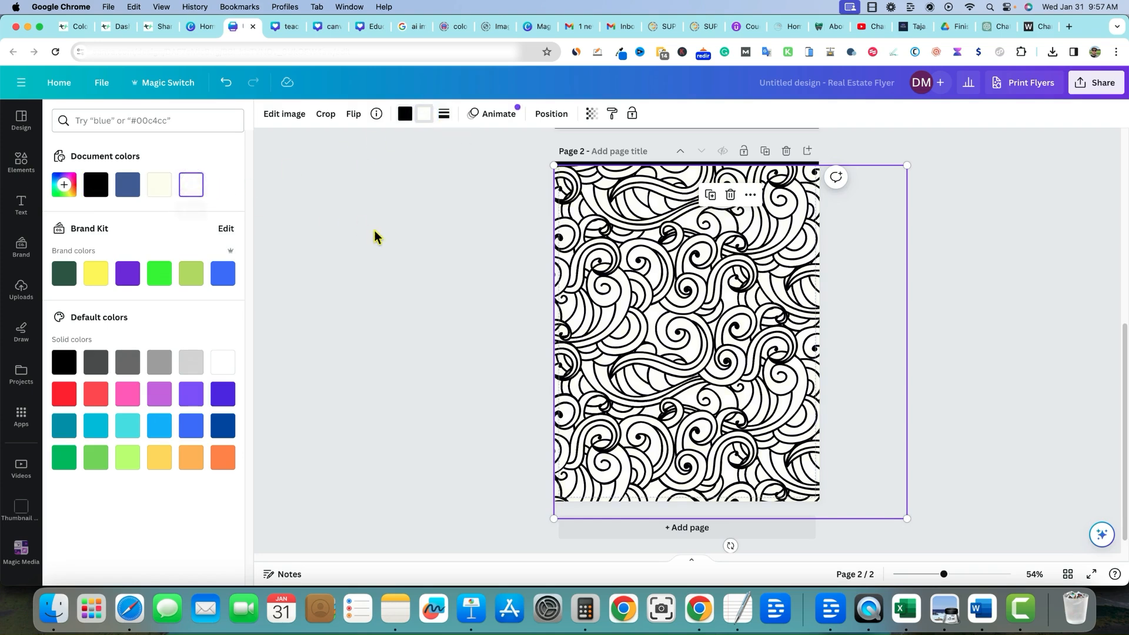
left_click(606, 260)
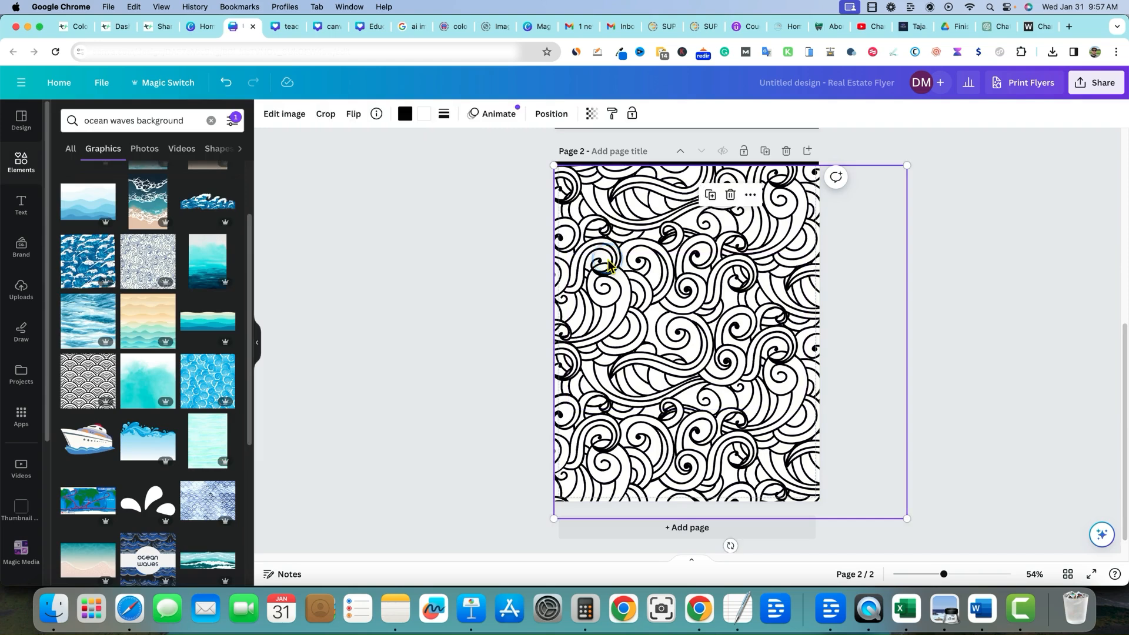
Make the swirl pattern partly transparent to lighten its lines
left_click(592, 114)
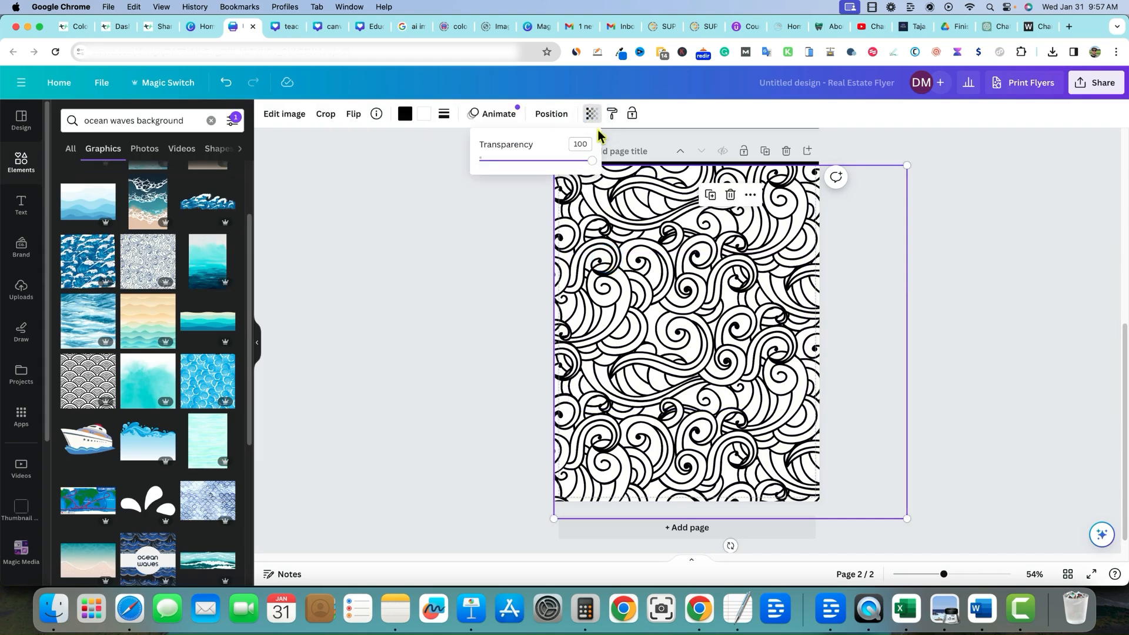
left_click_drag(592, 161, 554, 158)
left_click(478, 286)
Send the swirl pattern backward two levels, behind the border square and the shark
left_click(550, 114)
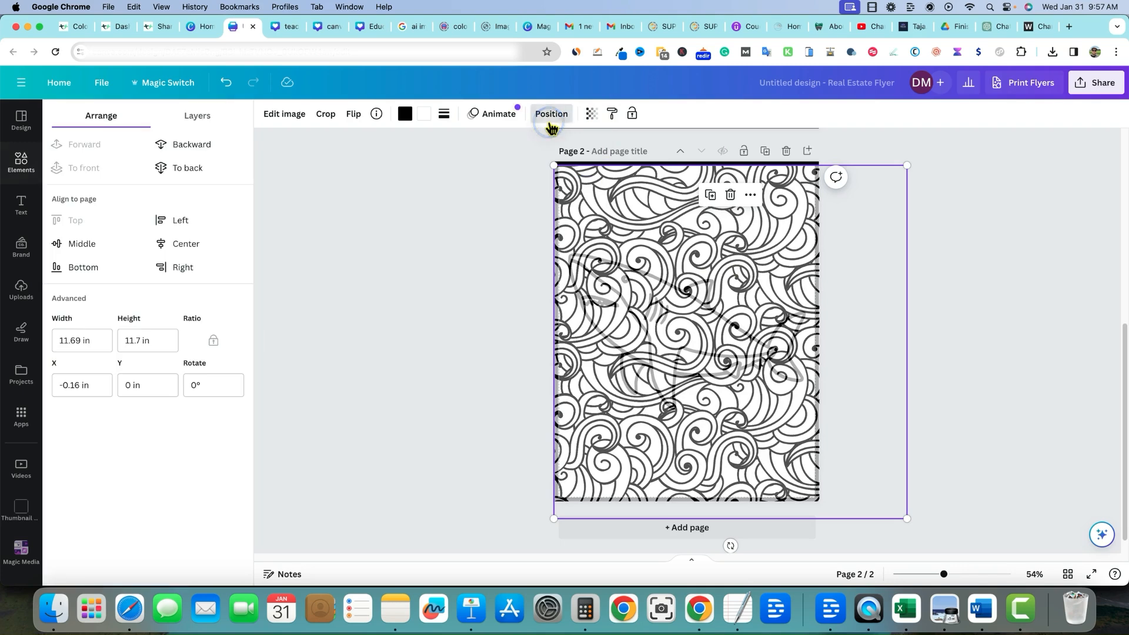
left_click(200, 145)
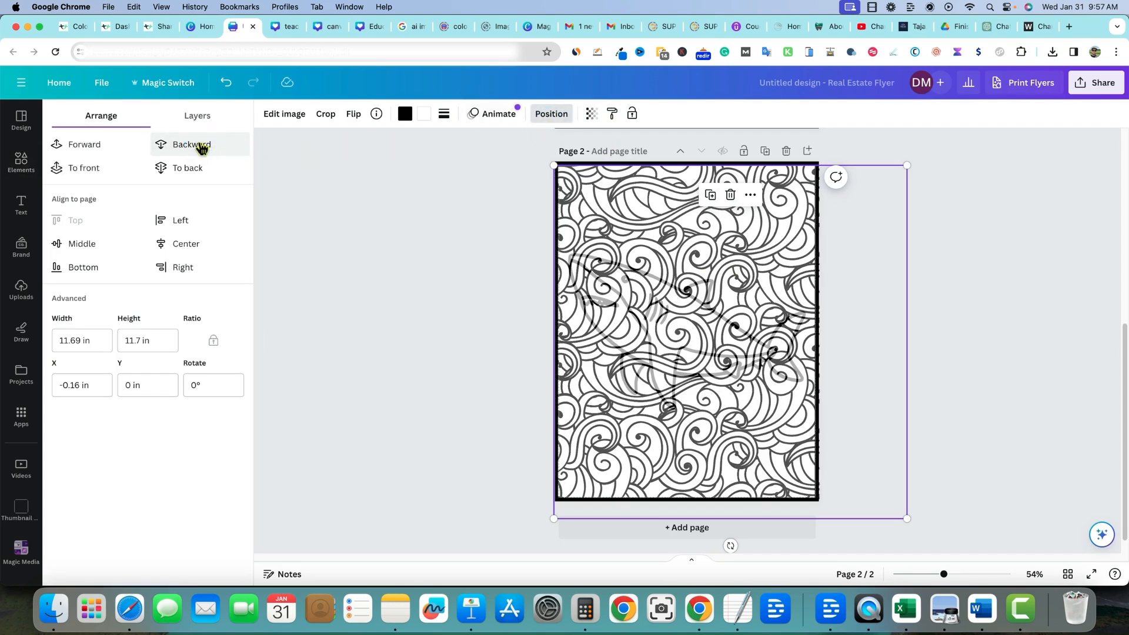
left_click(200, 145)
left_click(391, 298)
left_click(650, 353)
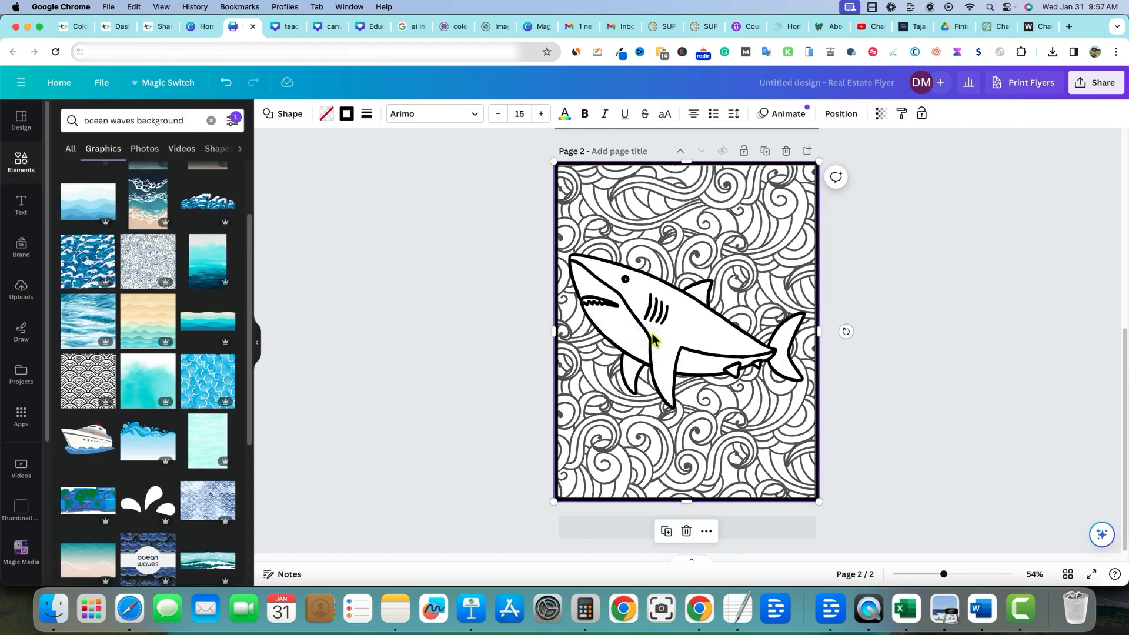
left_click(1006, 357)
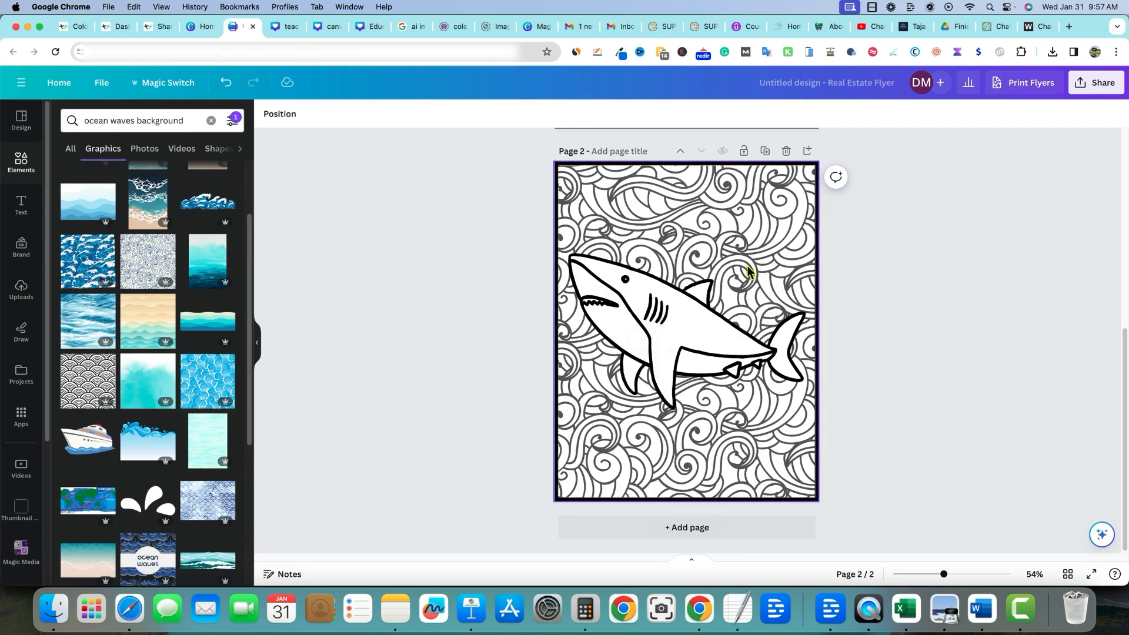
left_click(729, 211)
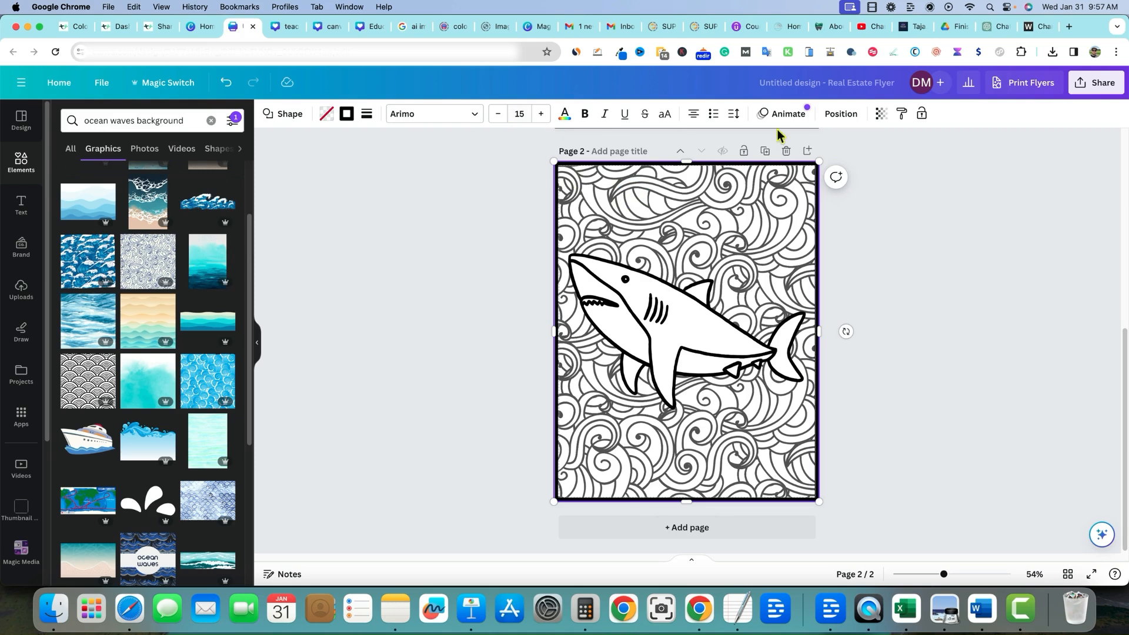
left_click(878, 115)
left_click(941, 260)
left_click(900, 297)
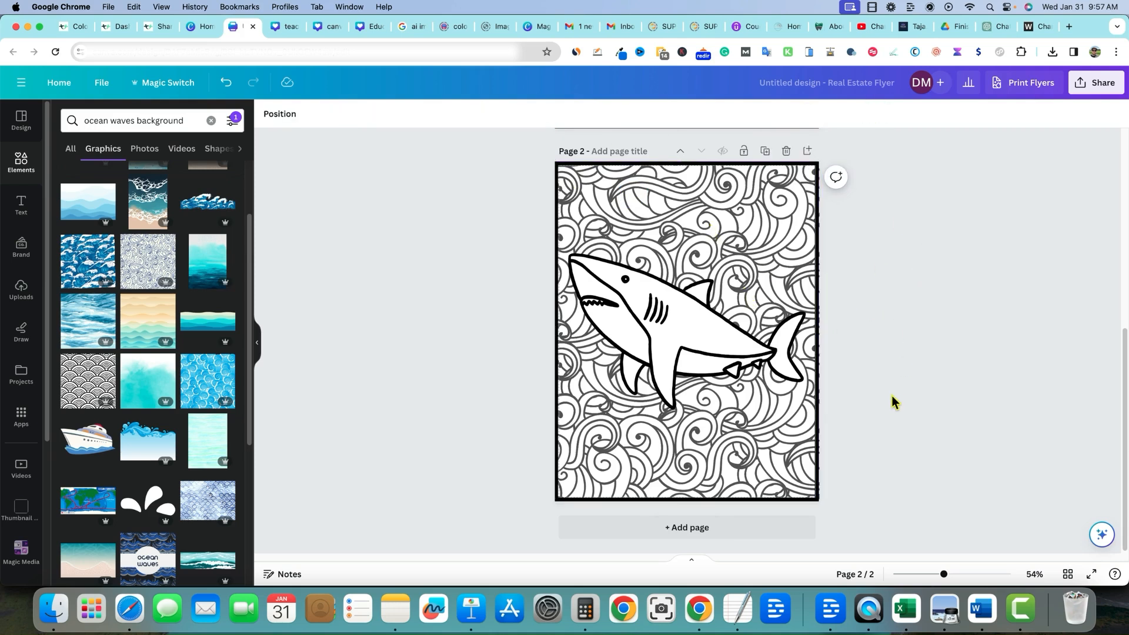
left_click(1112, 346)
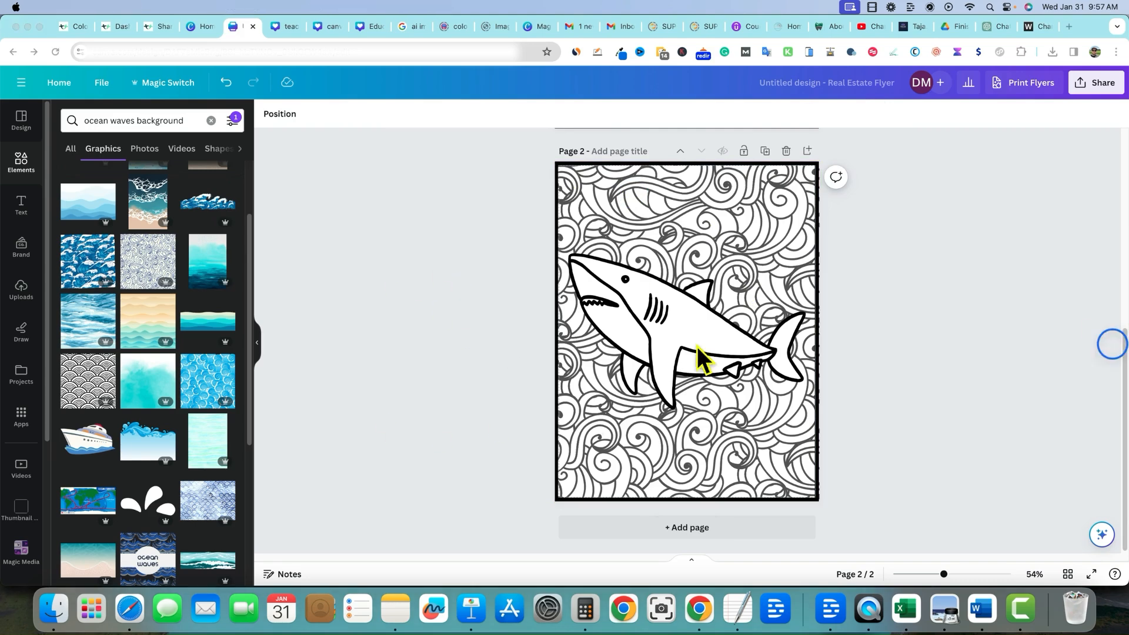
Add a blank page 3 after the shark page with the wave background
left_click(806, 151)
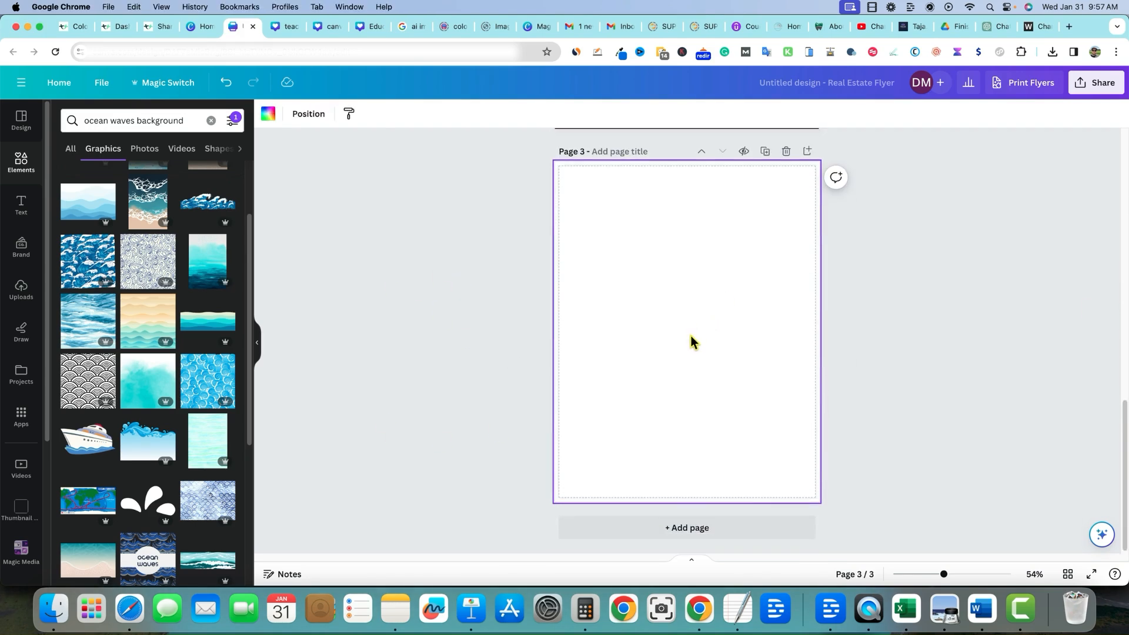
scroll(693, 335, "up", 5)
scroll(695, 338, "down", 5)
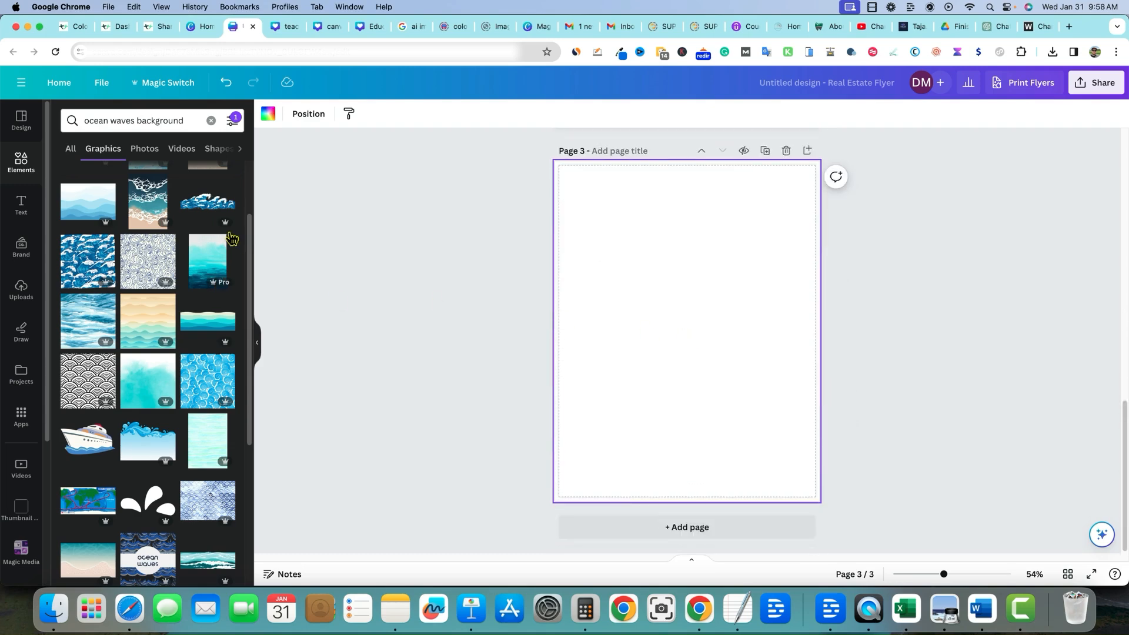
Open the AI image generator to create an own image and set its aspect ratio to Portrait
left_click(19, 167)
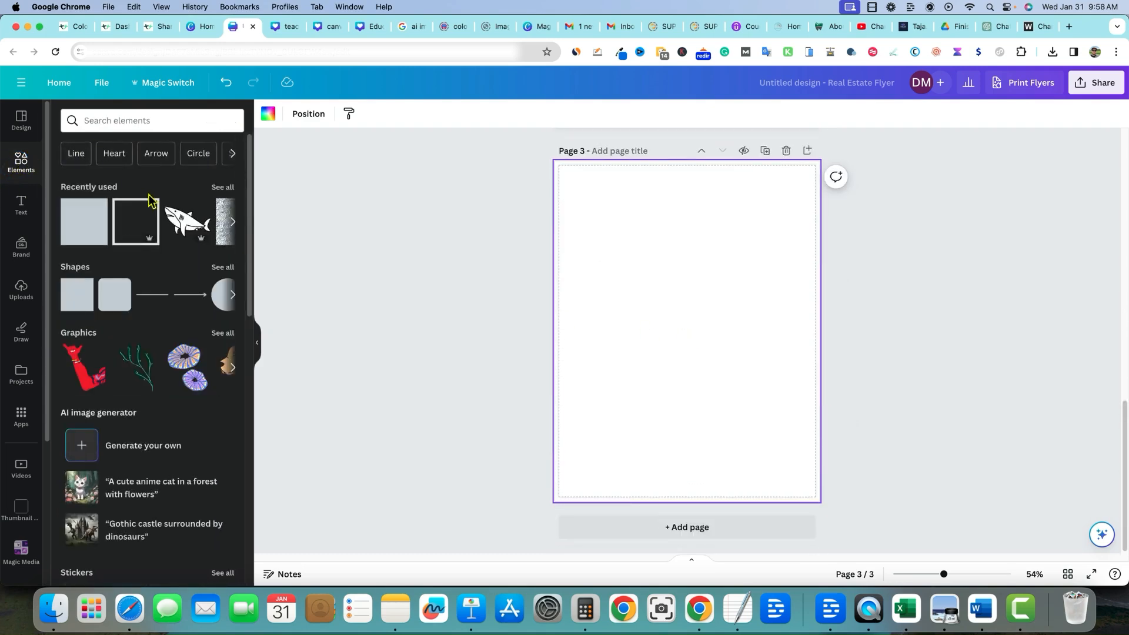
left_click(132, 445)
scroll(164, 464, "down", 3)
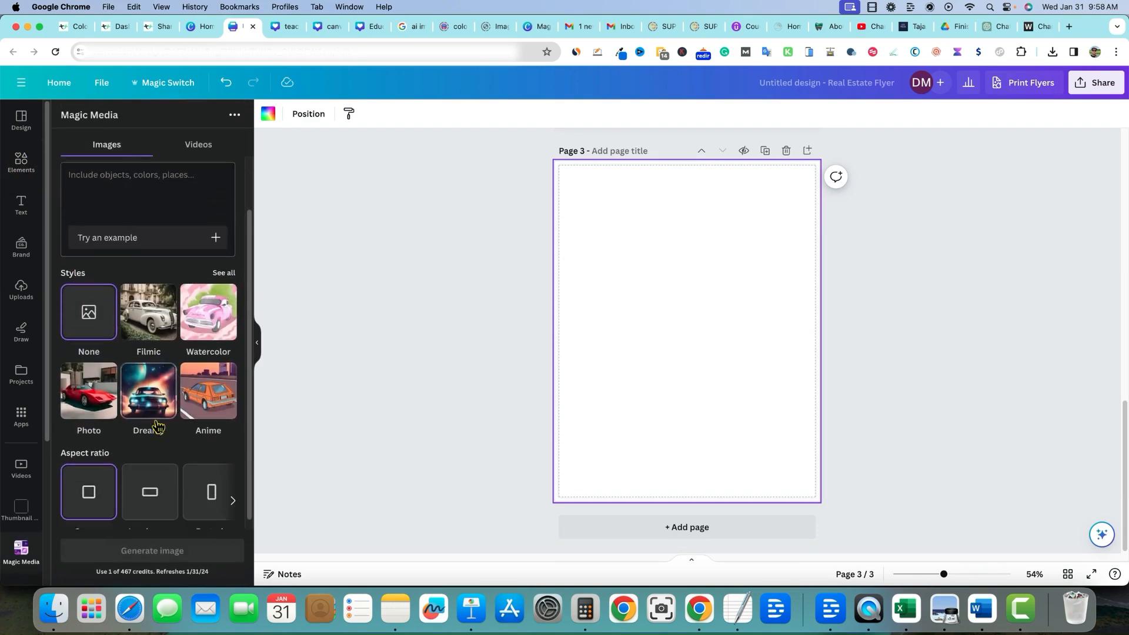
left_click(212, 485)
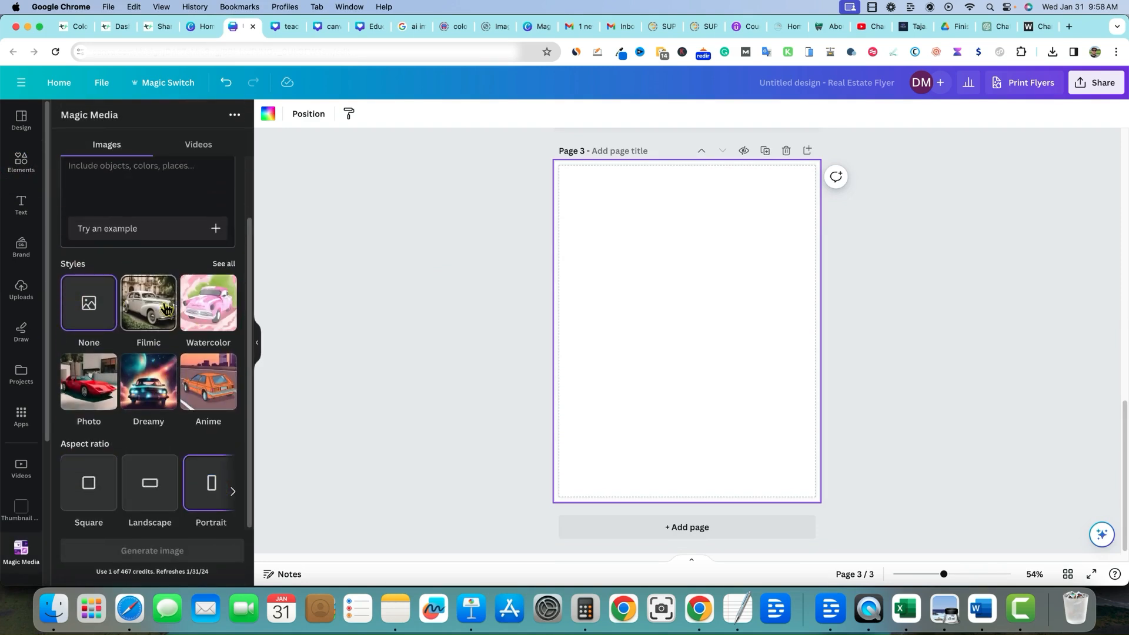
Set the AI image style to Concept art from the full list of styles
left_click(223, 264)
scroll(158, 446, "down", 1)
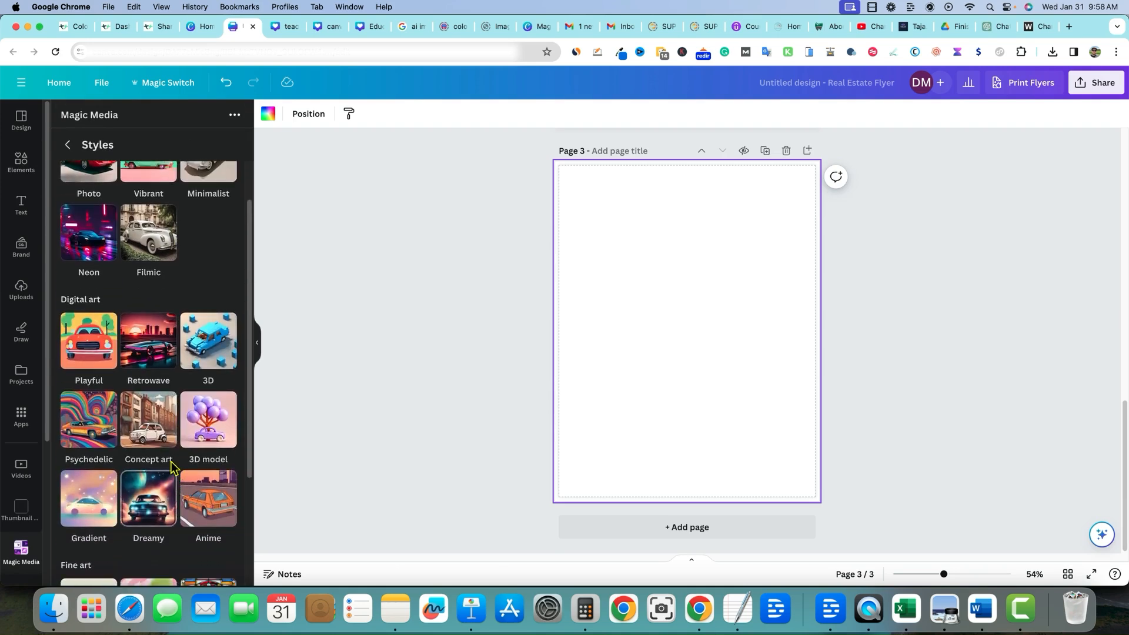
left_click(154, 435)
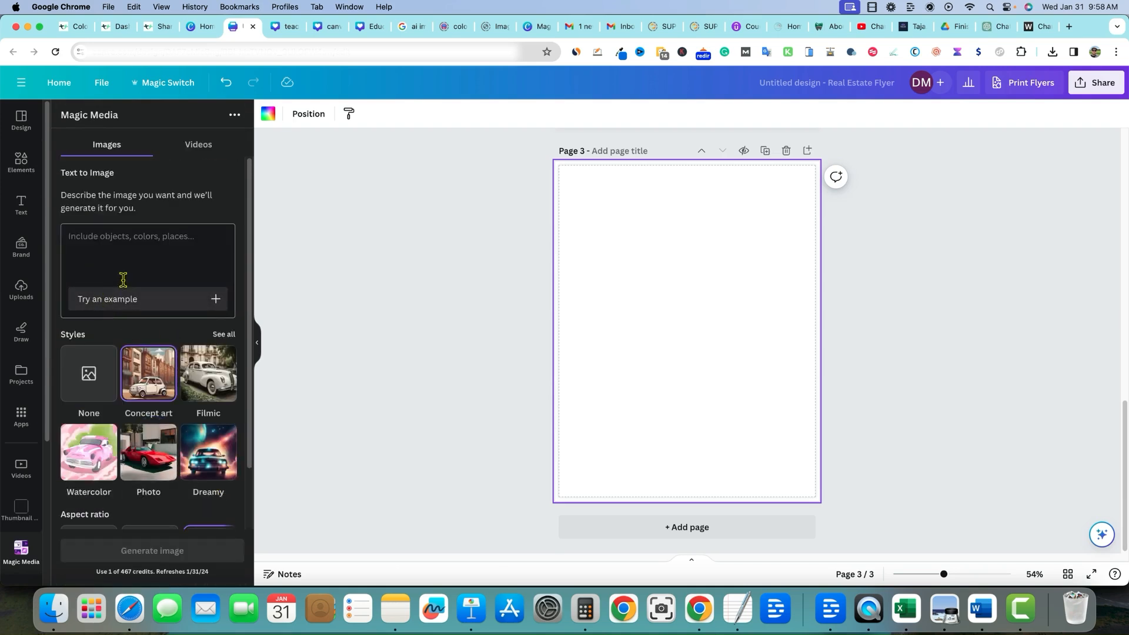
Generate images from the prompt "deep ocean coloring page background for kids, black and white, line art"
left_click(126, 256)
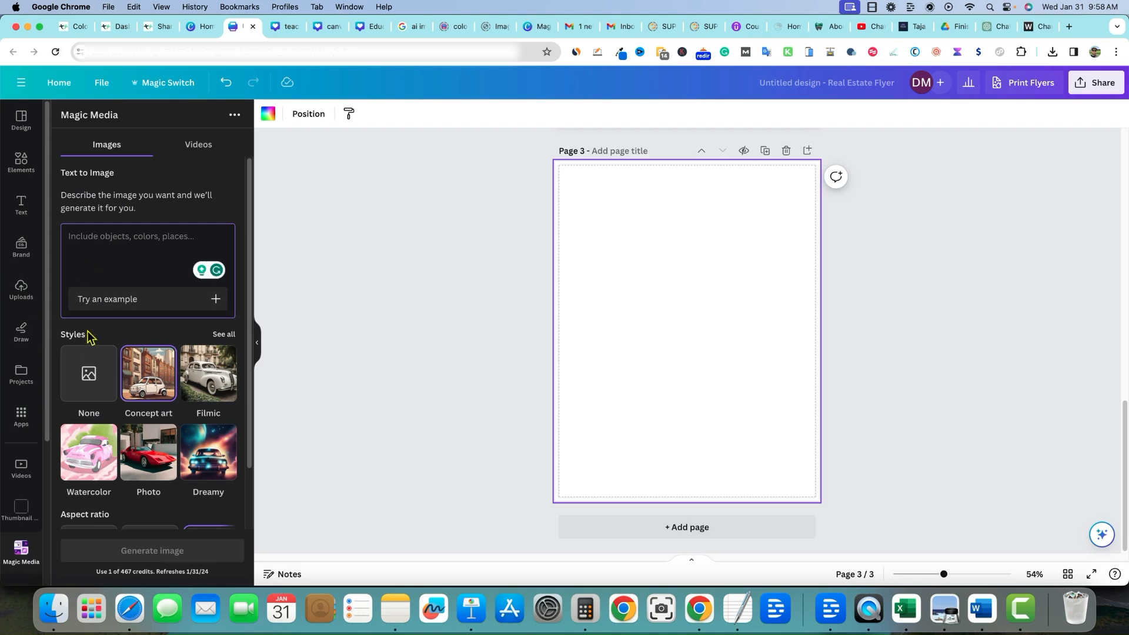
type("oci")
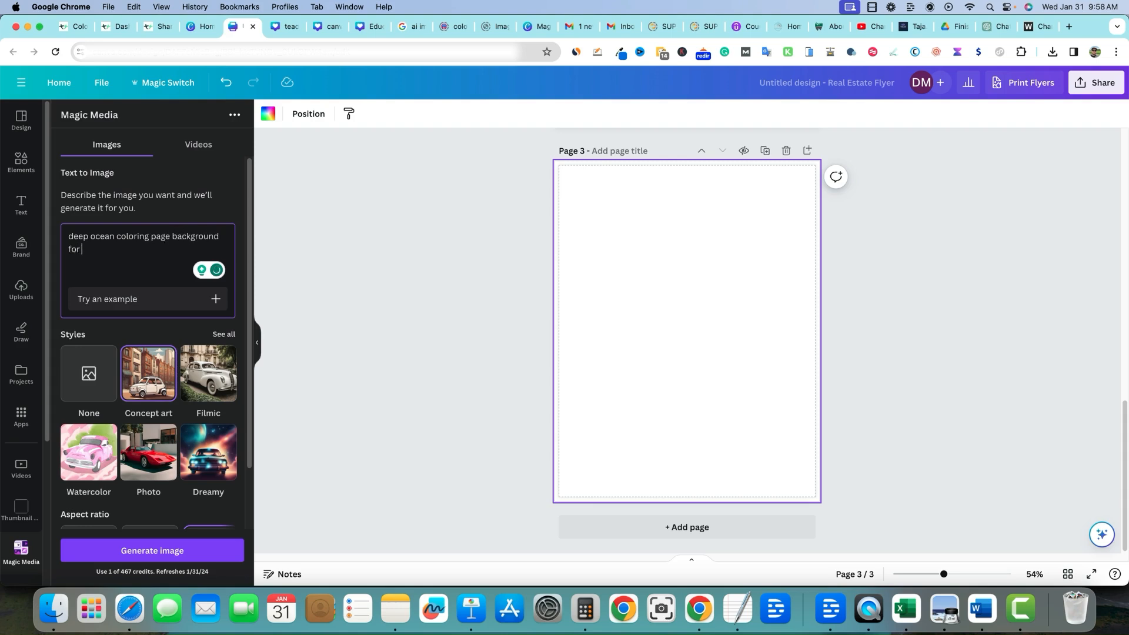
left_click(139, 549)
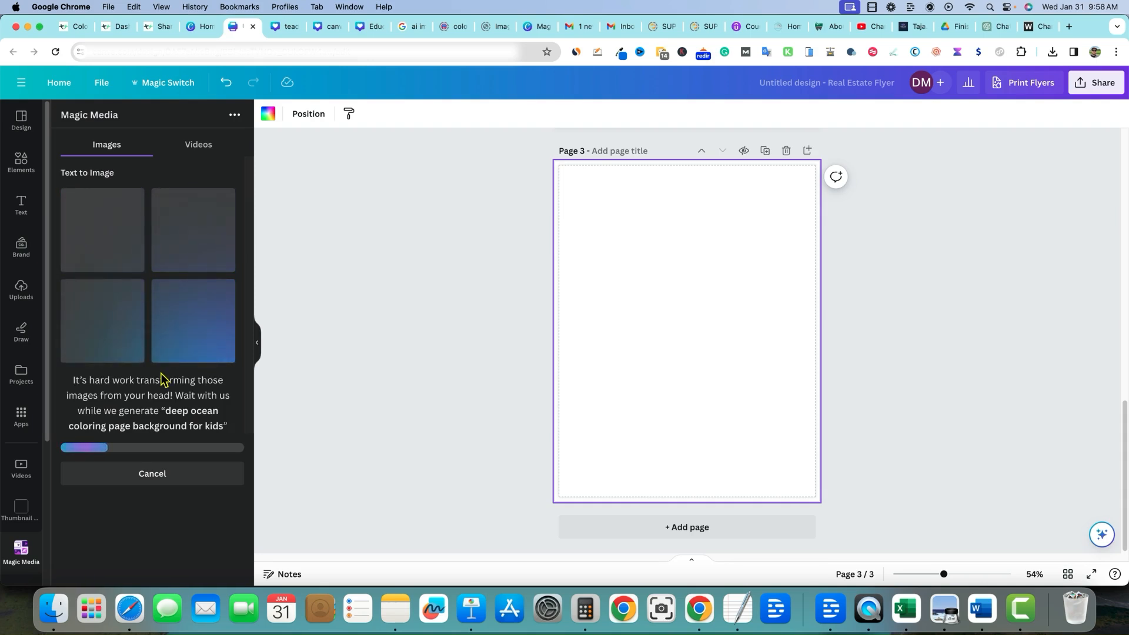
left_click(181, 472)
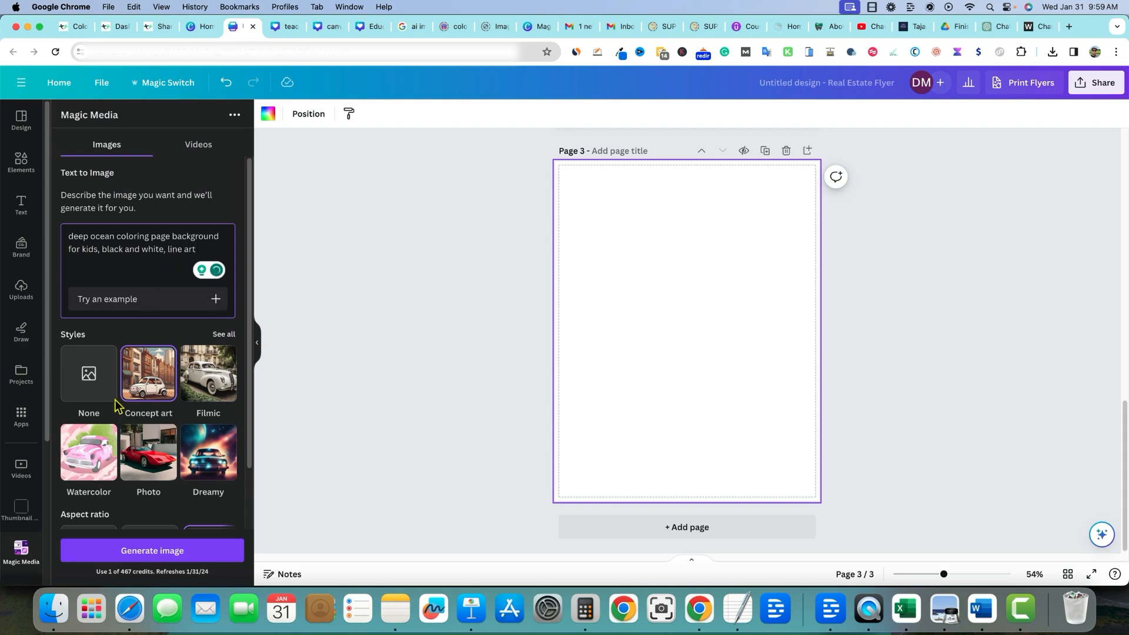
left_click(168, 549)
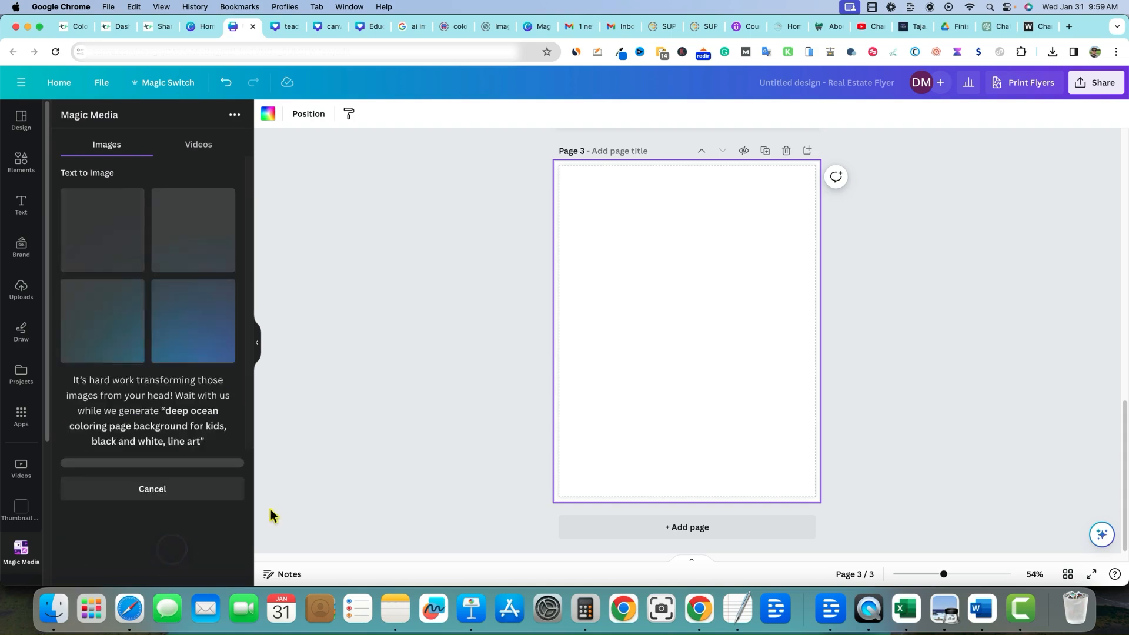
left_click(1111, 346)
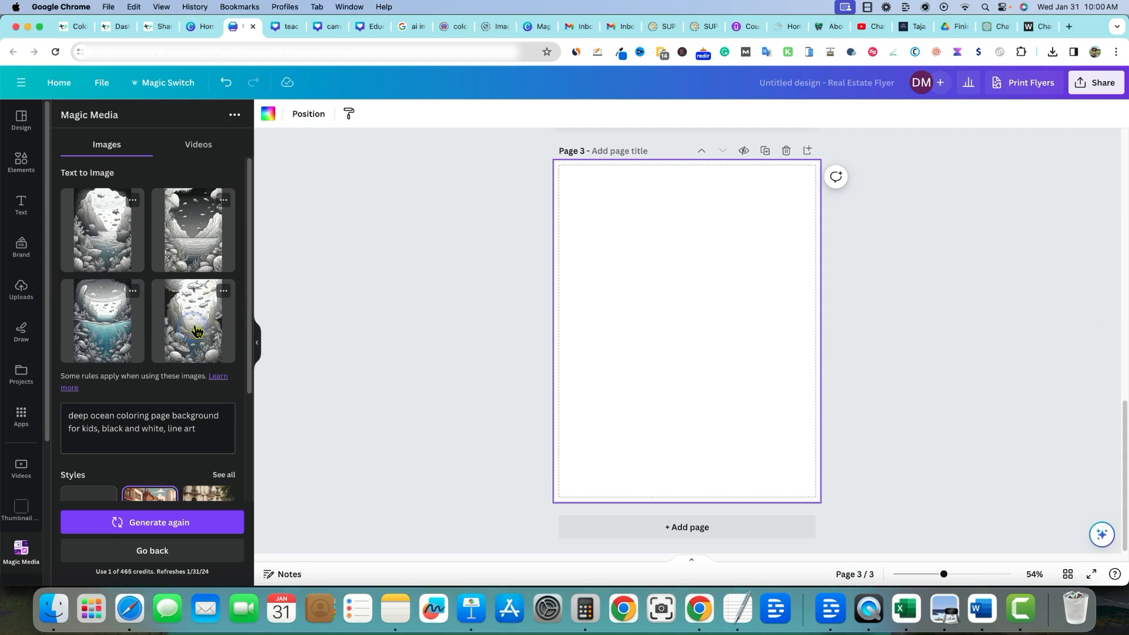
left_click_drag(193, 321, 715, 337)
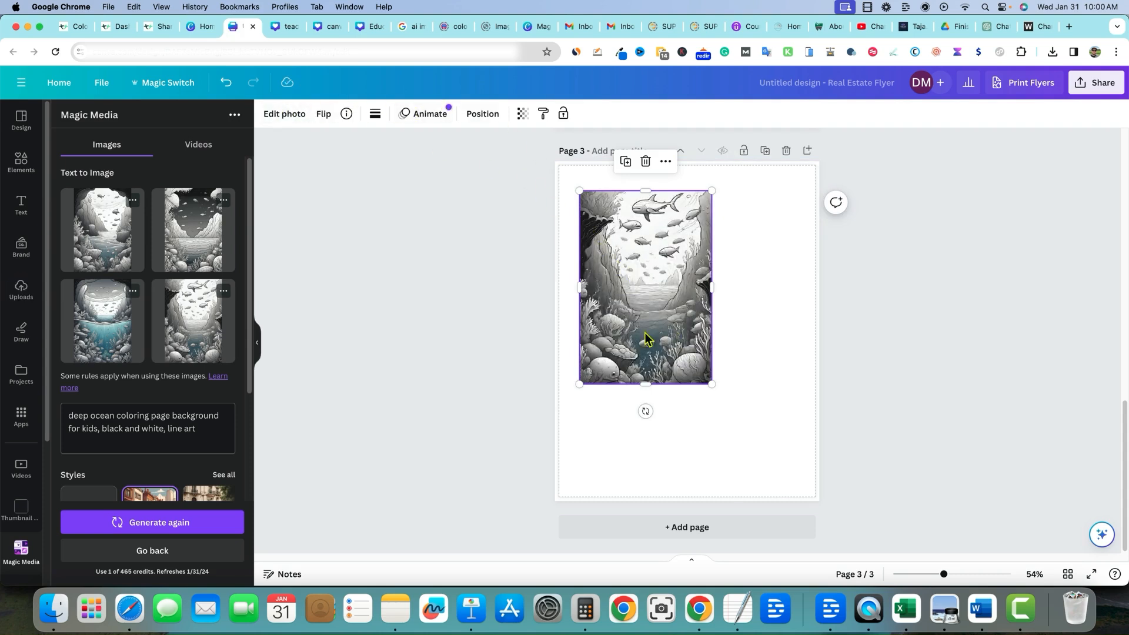
left_click_drag(711, 384, 822, 481)
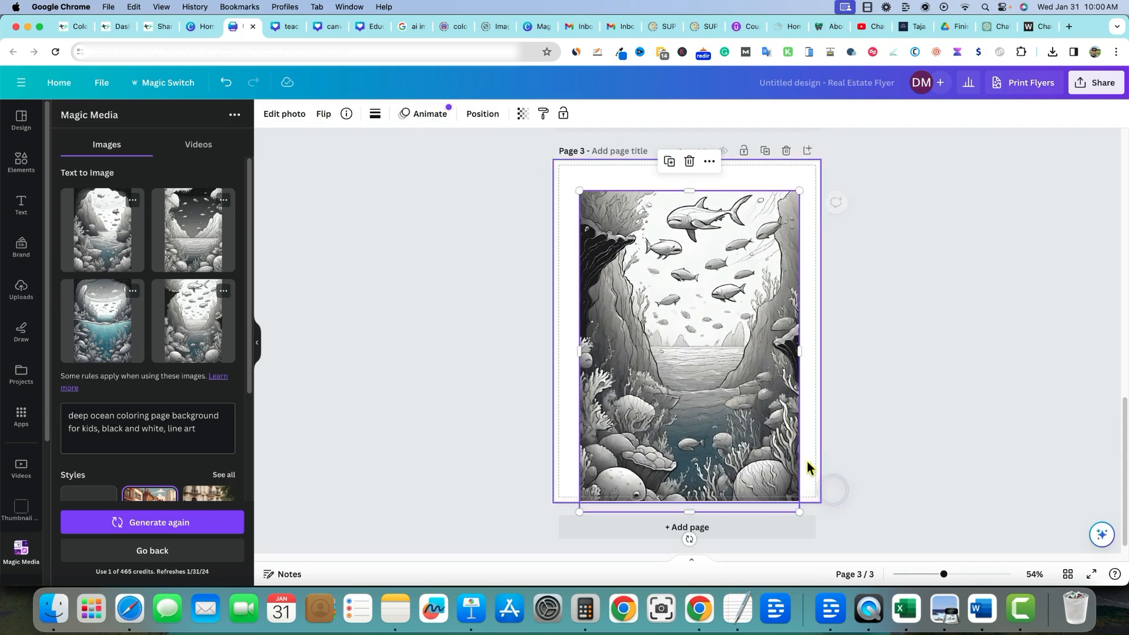
left_click_drag(776, 434, 719, 381)
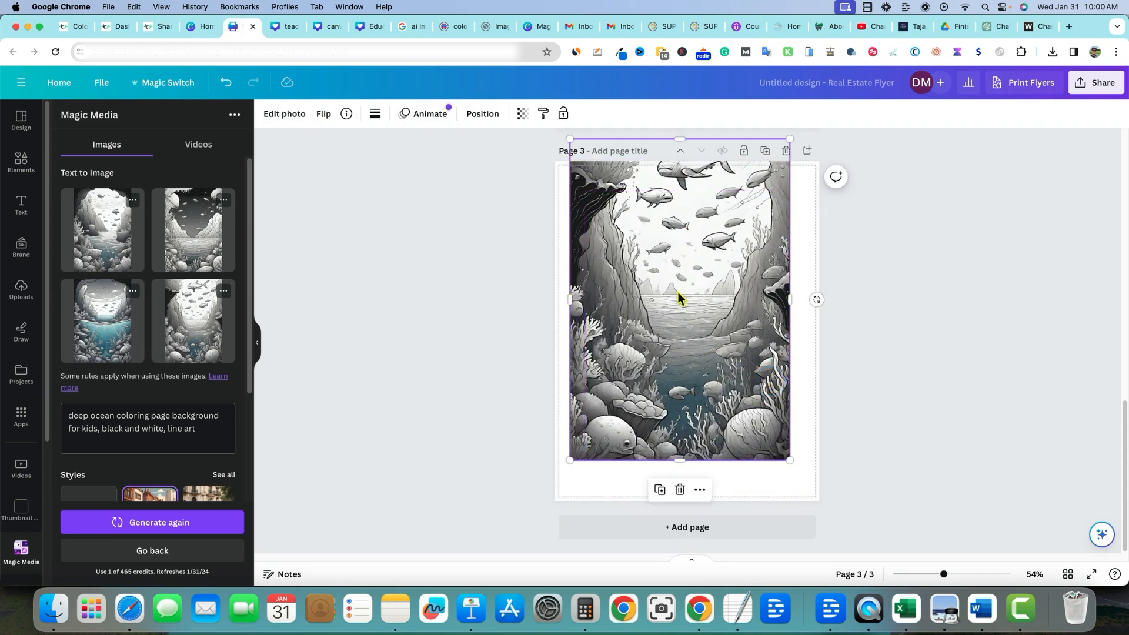
key("Delete")
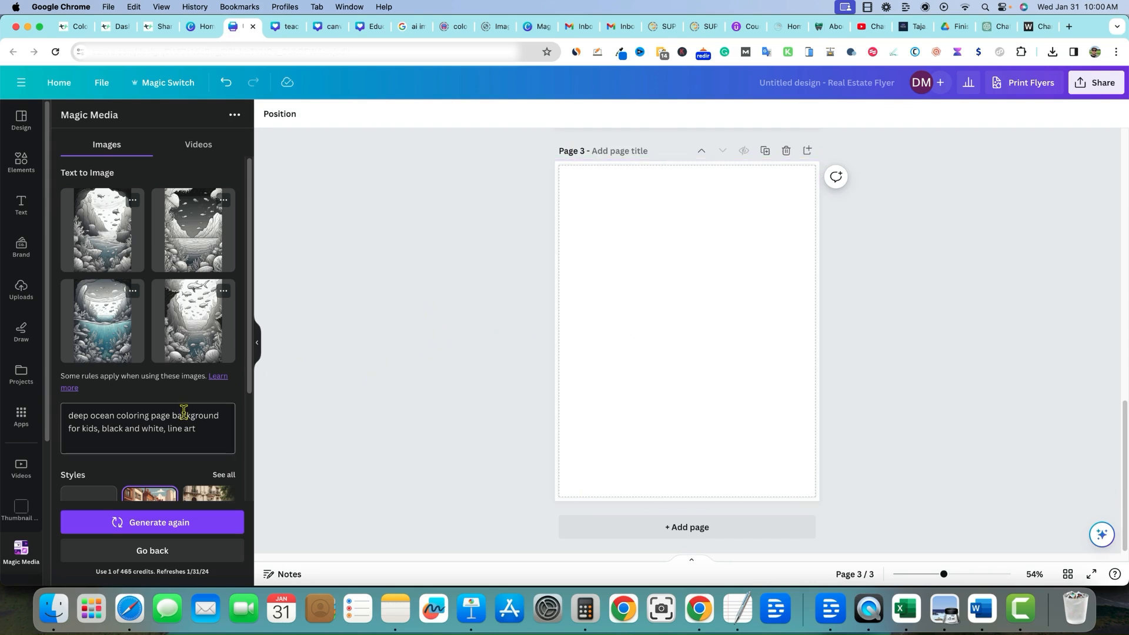
Copy the current image prompt and paste it at the end of the prompt notes in TextEdit
left_click(750, 621)
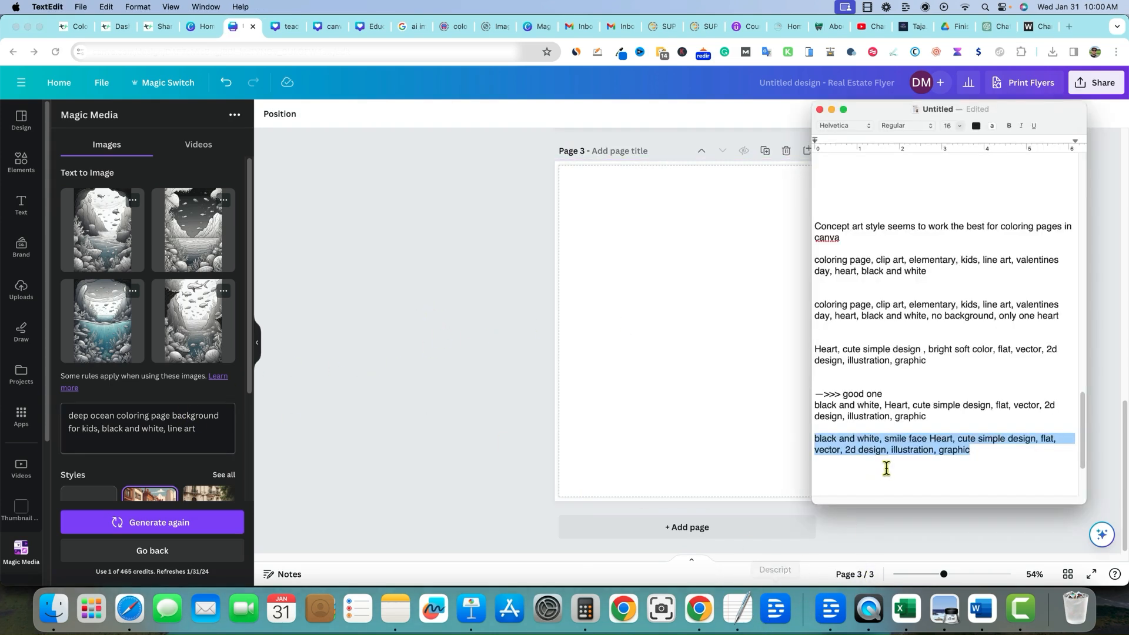
left_click(203, 441)
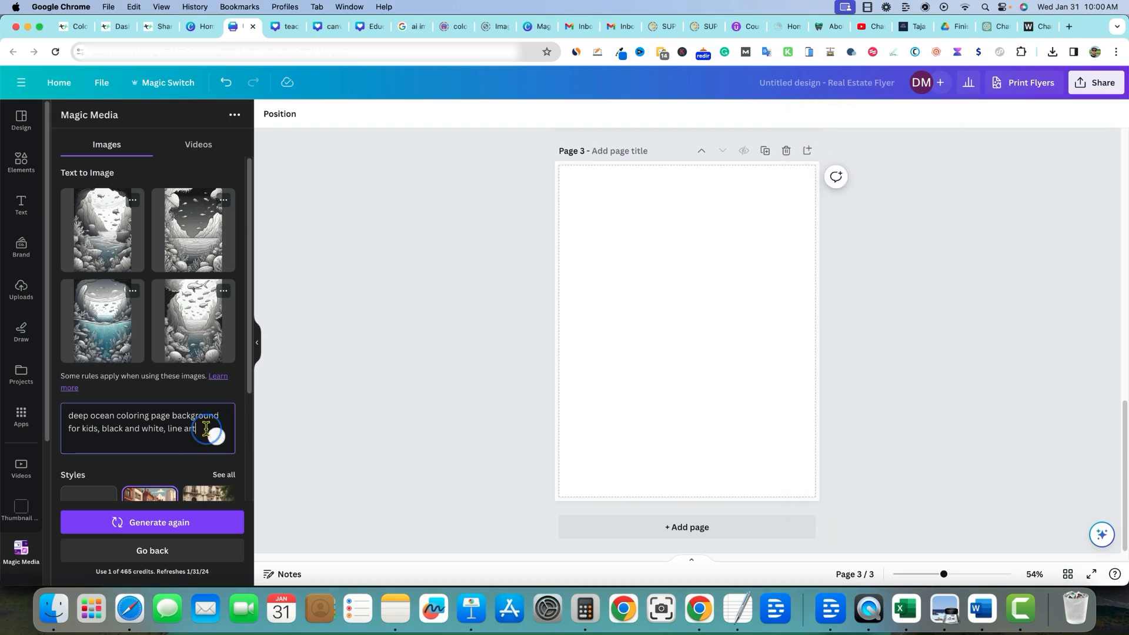
key("super+a")
key("super+c")
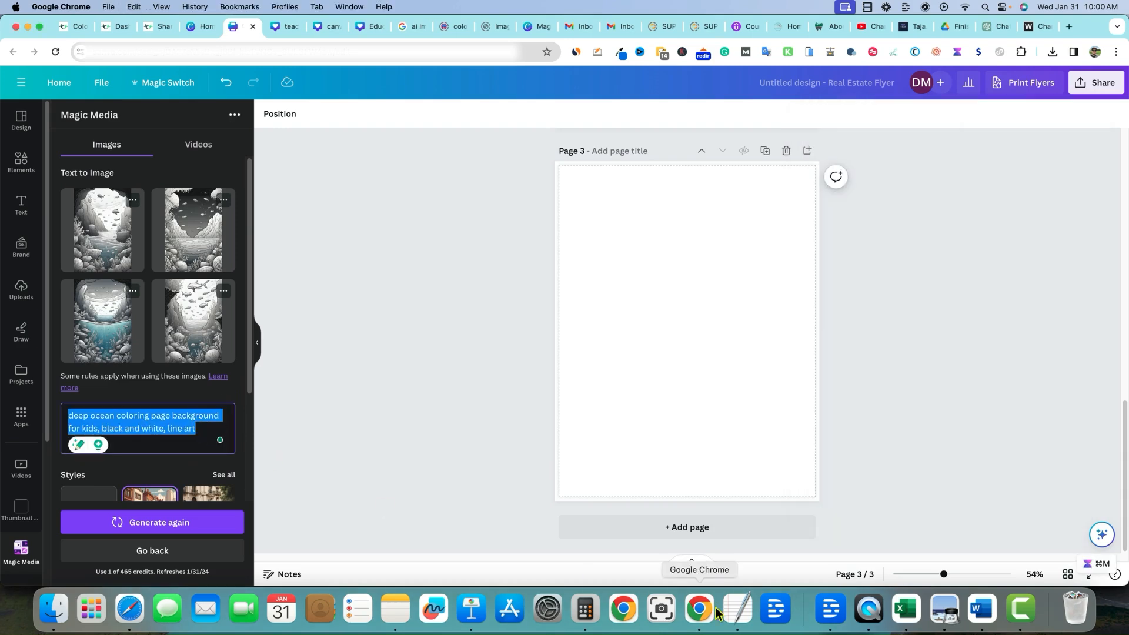
left_click(756, 591)
left_click(976, 457)
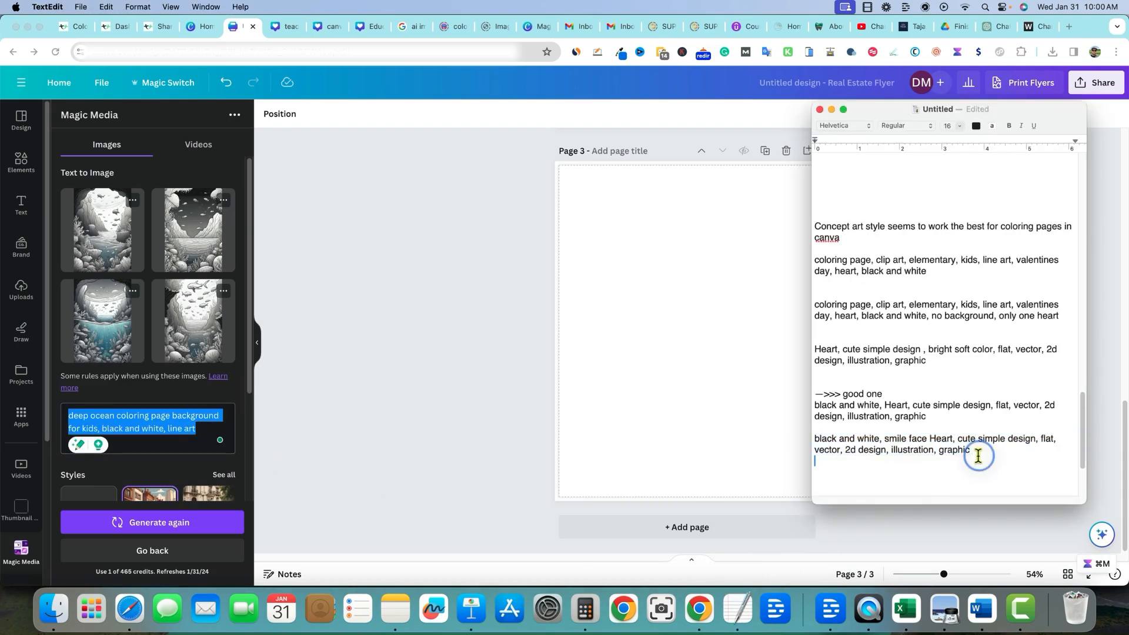
key("super+v")
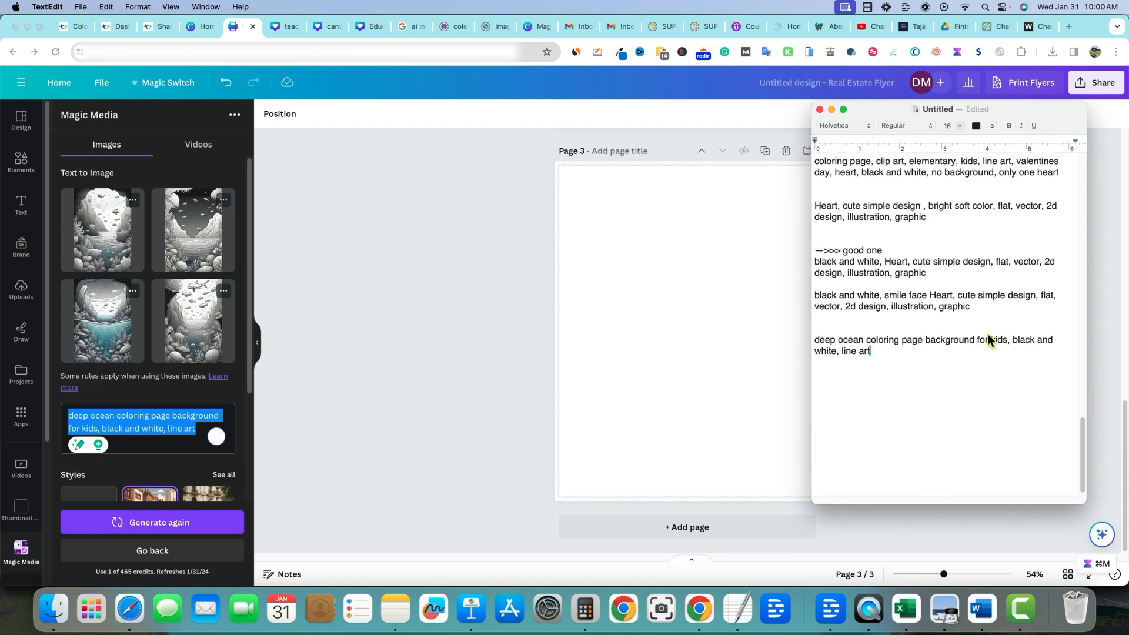
Replace the image prompt in Canva with the notes' "good one" prompt, "black and white, Heart, cute simple design, flat, vector, 2d design, illustration, graphic"
scroll(948, 347, "up", 1)
left_click(969, 335)
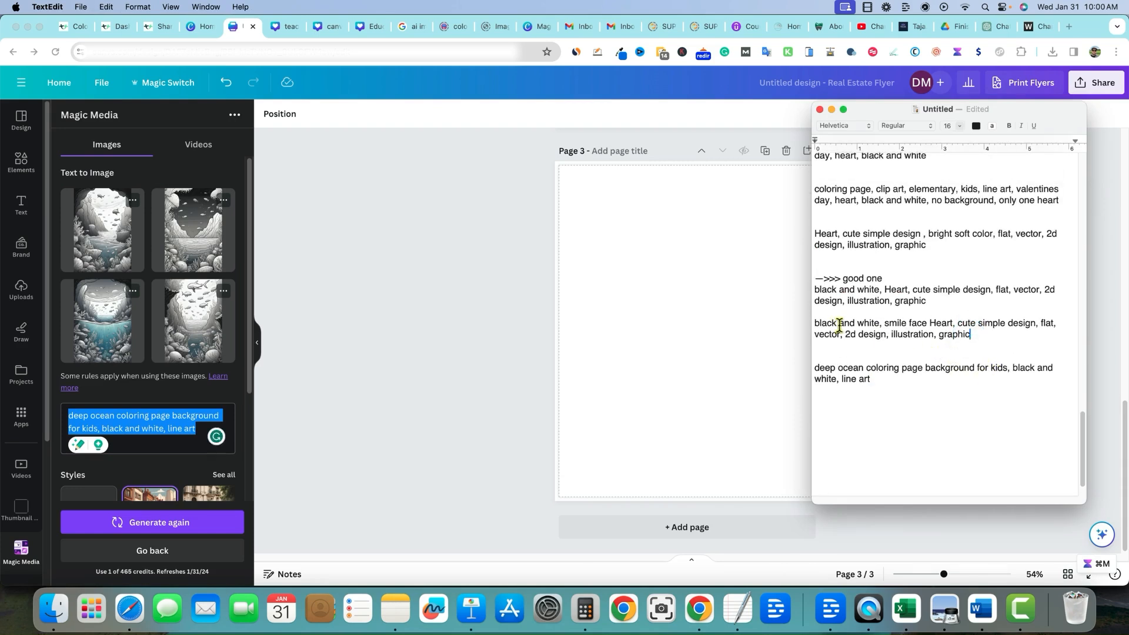
left_click_drag(952, 322, 885, 323)
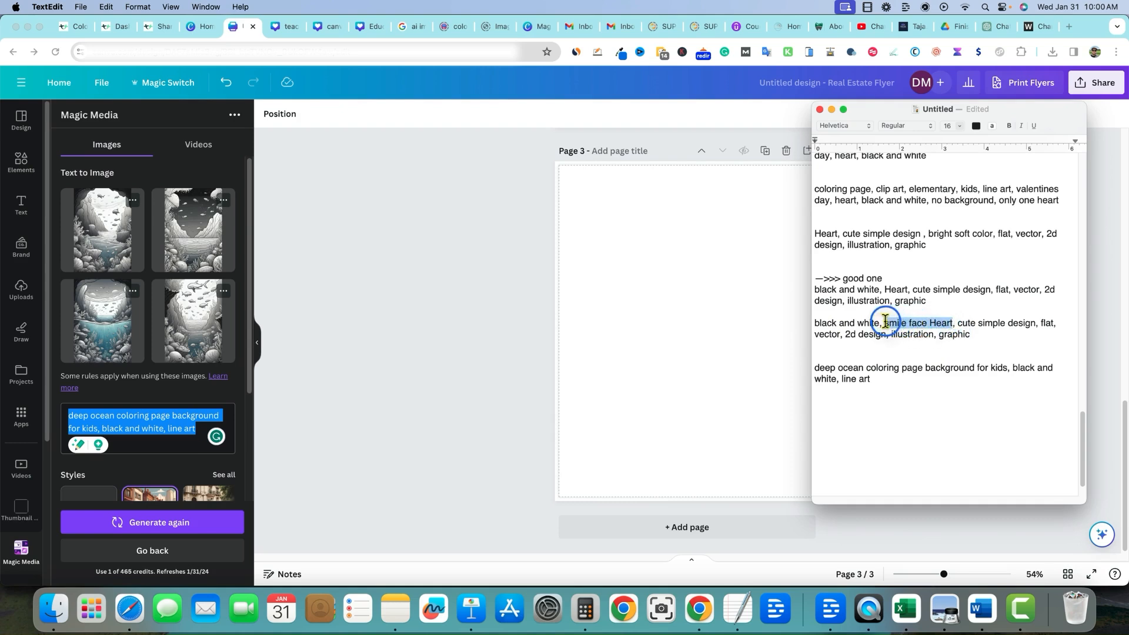
left_click_drag(975, 334, 813, 327)
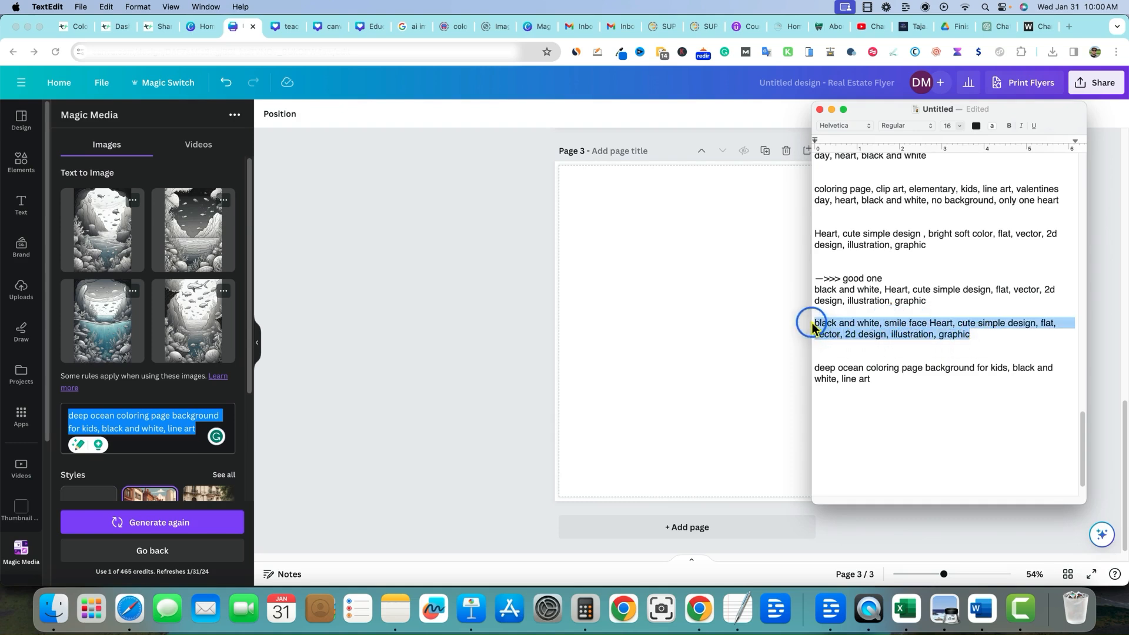
left_click_drag(927, 300, 813, 289)
key("super+c")
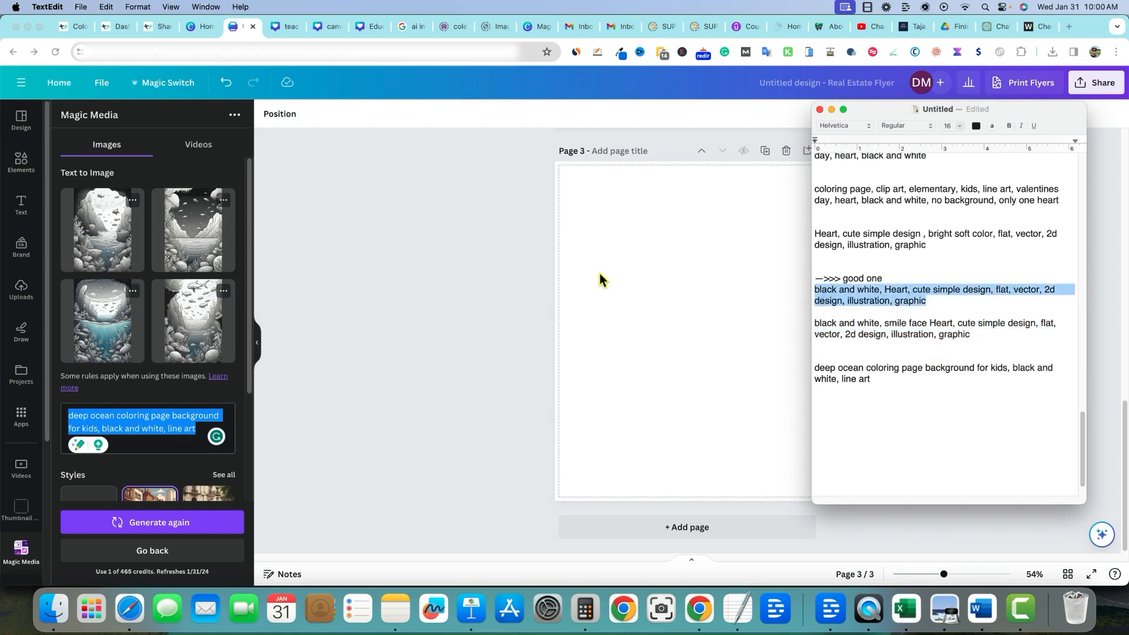
left_click(147, 425)
left_click(151, 428)
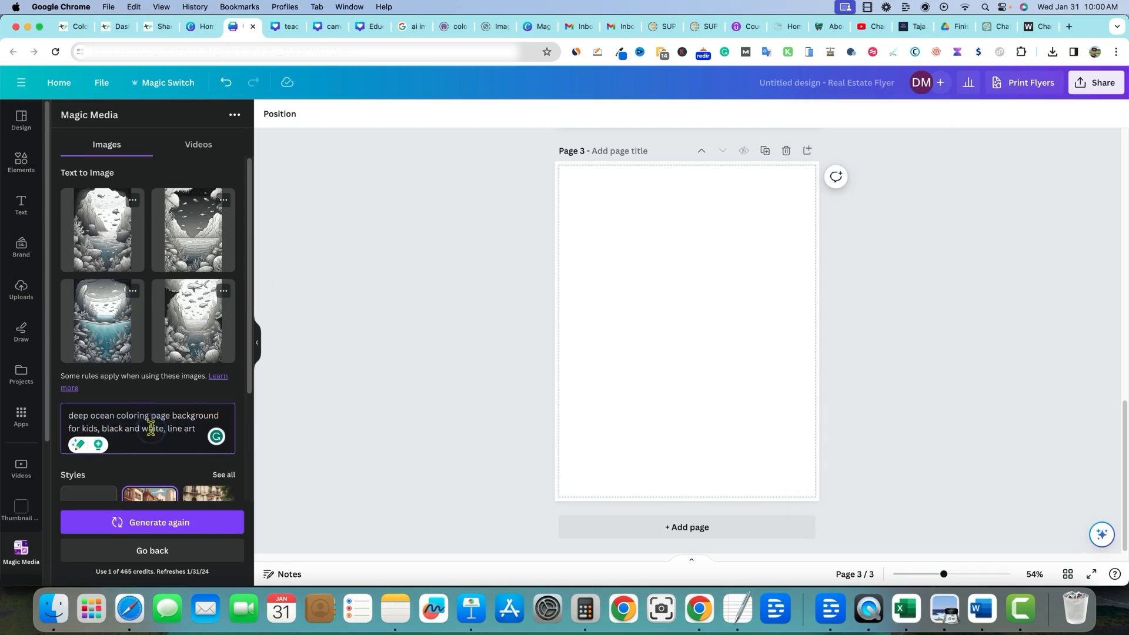
key("super+a")
key("BackSpace")
key("super+v")
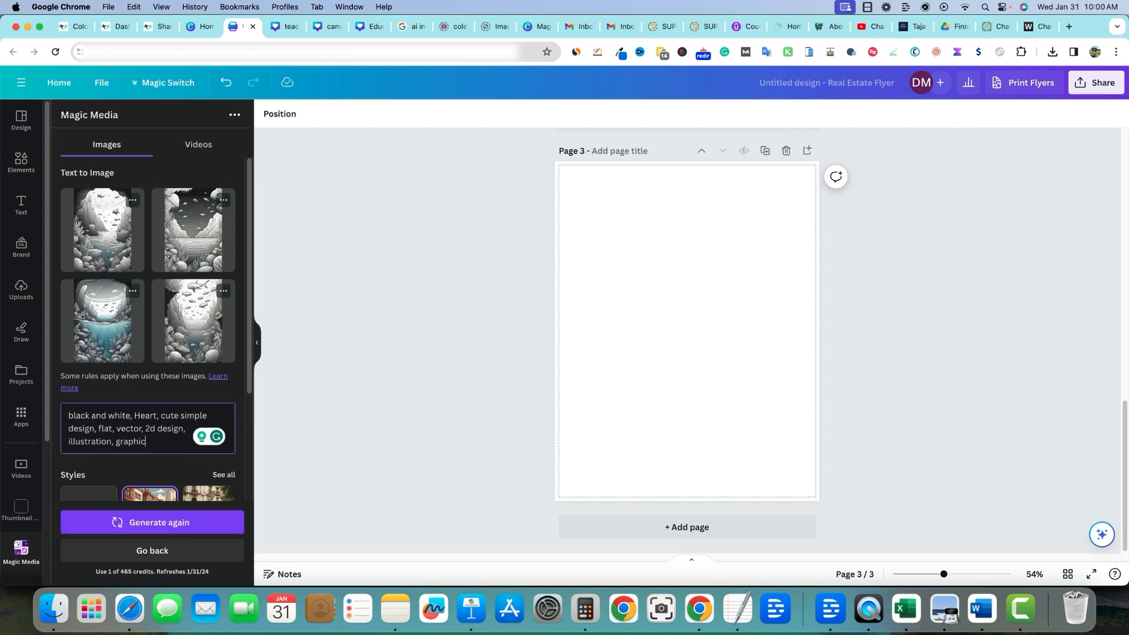
Replace "Heart" in the prompt with "ocean background" and generate the images again
left_click(156, 416)
key("BackSpace")
key("BackSpace")
key("BackSpace")
key("BackSpace")
key("BackSpace")
type("ocean background")
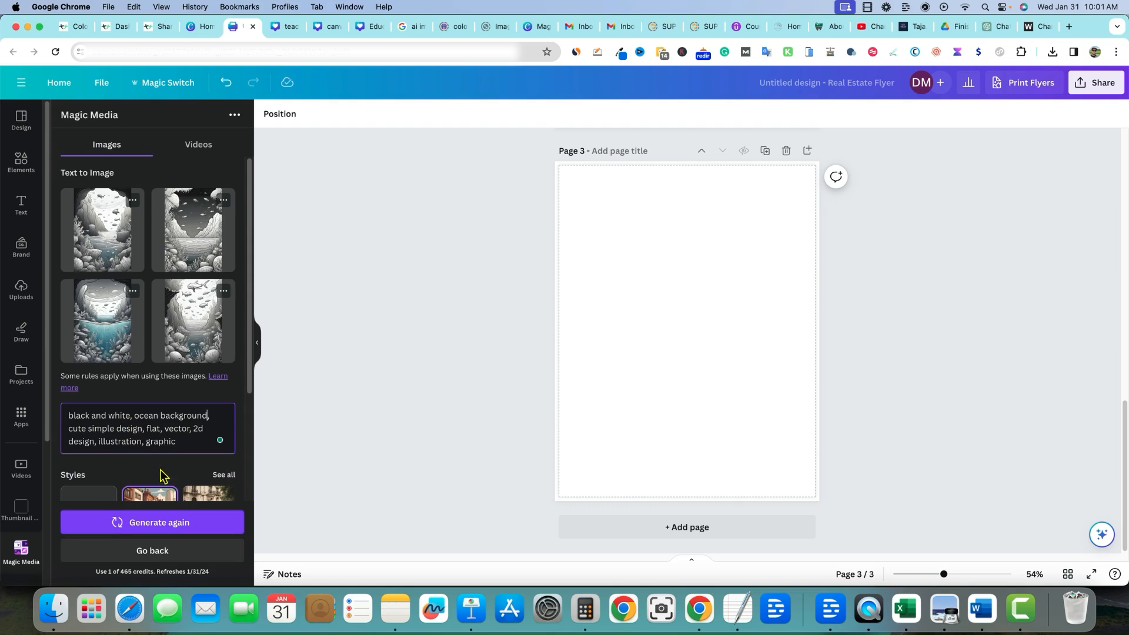
scroll(162, 476, "down", 1)
left_click(161, 525)
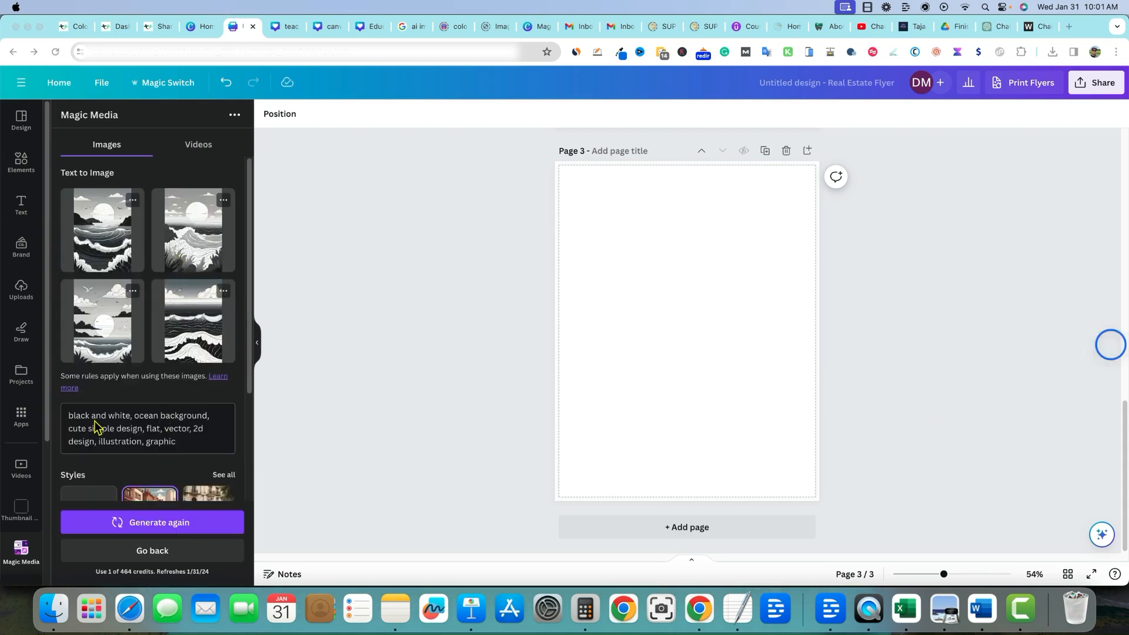
Extend the prompt's subject to read "deep ocean background under water"
left_click(135, 416)
type("deep")
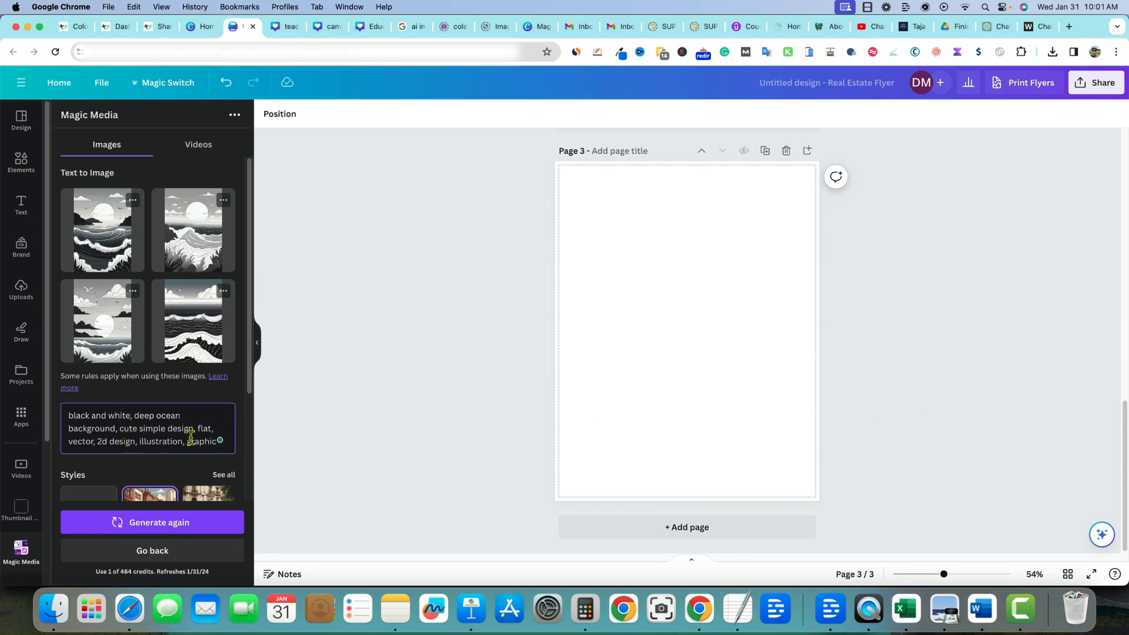
key("alt+Right")
key("alt+Right")
type("under water")
scroll(156, 446, "down", 1)
scroll(156, 450, "up", 1)
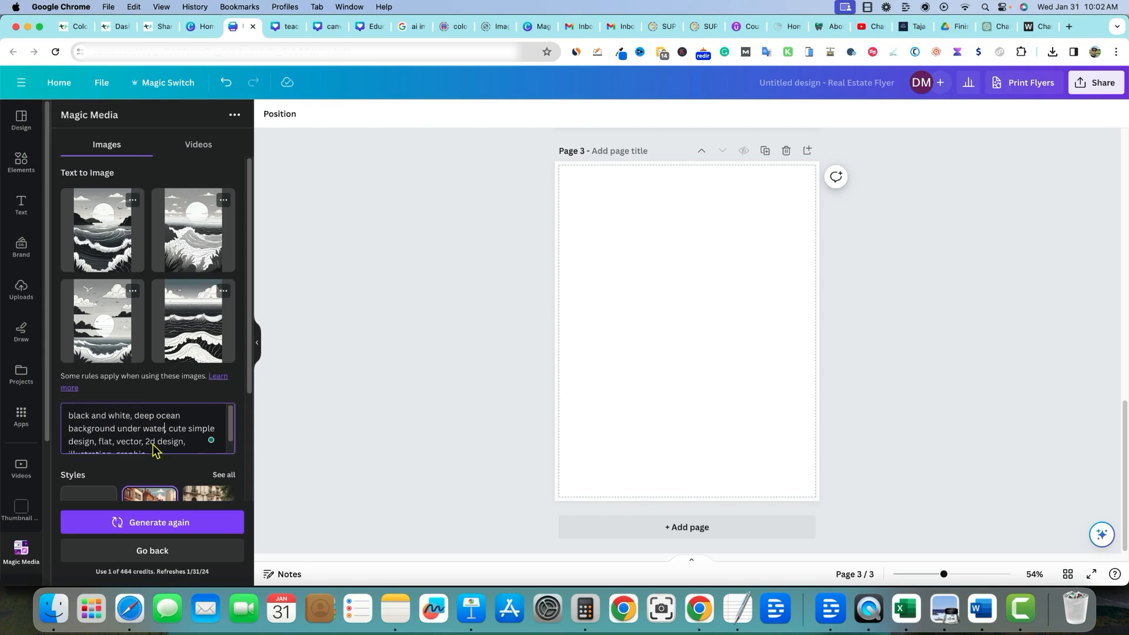
Add ", line art, coloring page" to the end of the prompt and generate the images again
left_click(156, 451)
type(", lki")
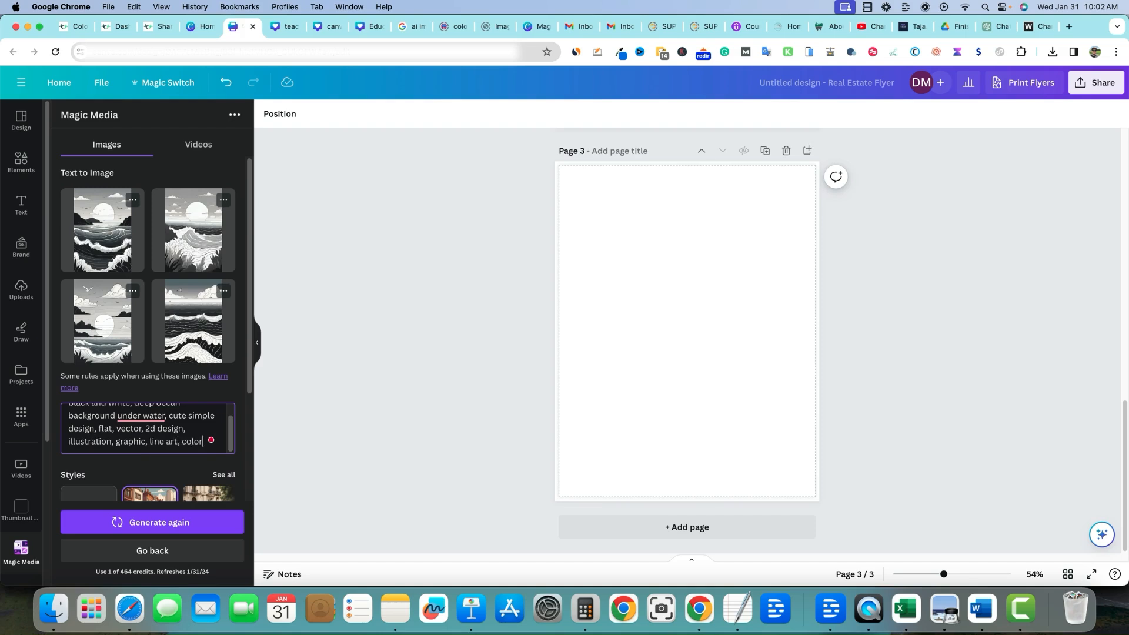
type(" page")
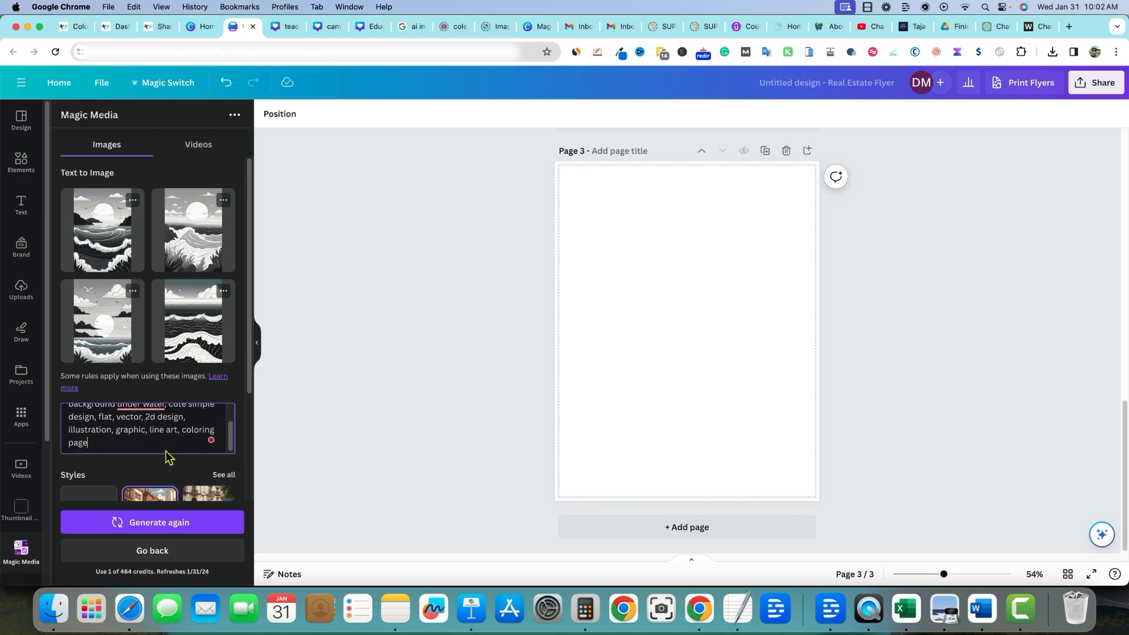
left_click(168, 522)
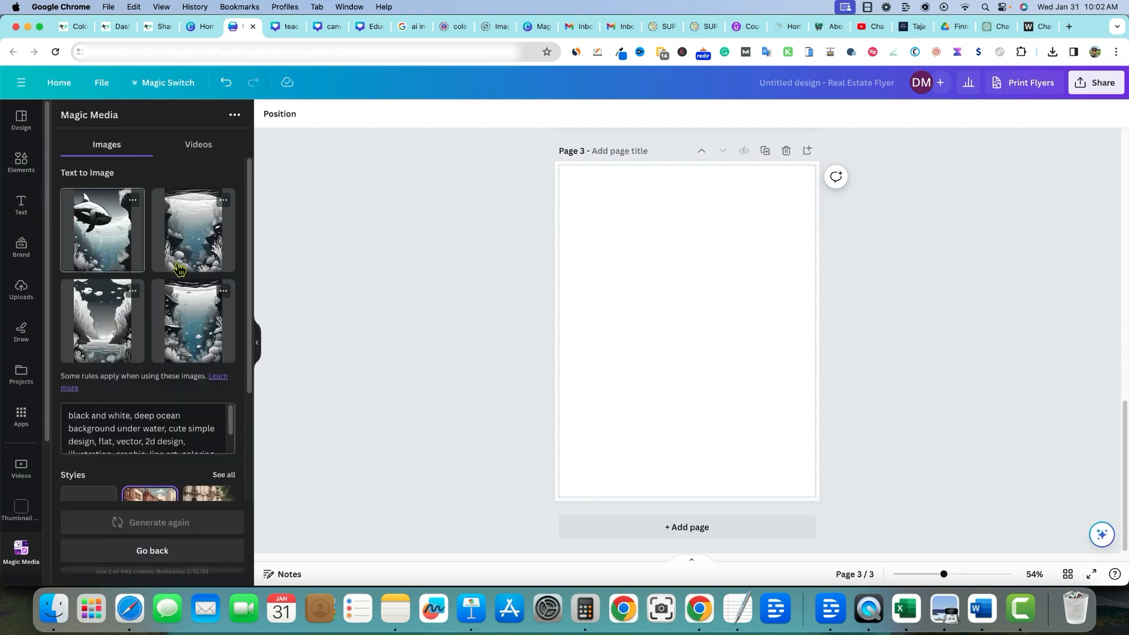
Place the fourth generated underwater image on page 3 and enlarge it to fill the whole page
scroll(129, 431, "down", 2)
scroll(129, 431, "up", 2)
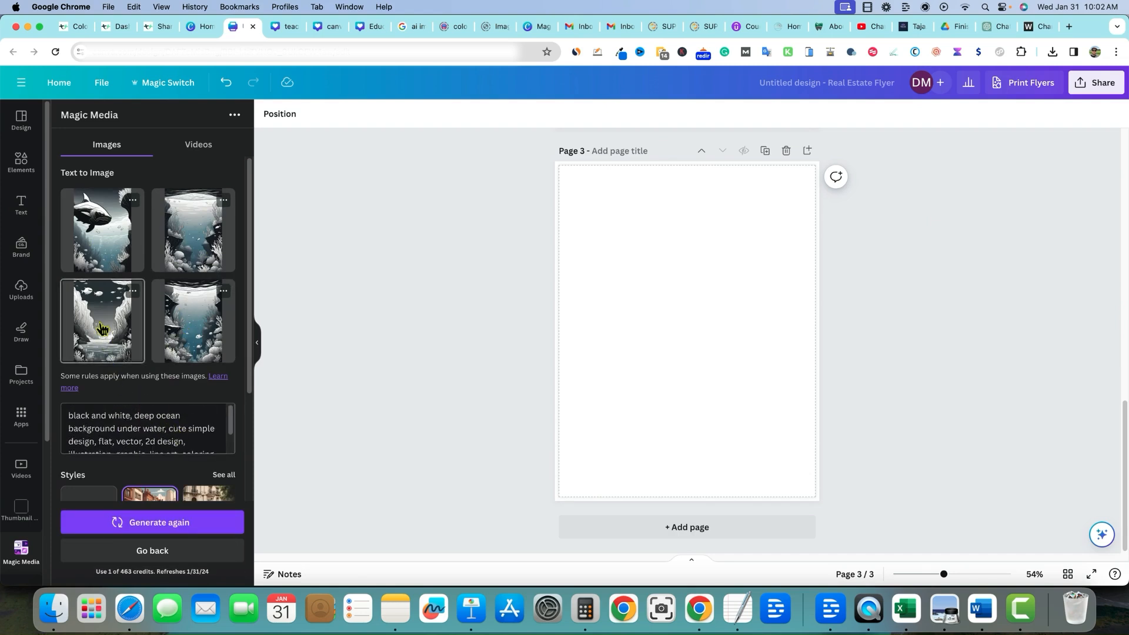
left_click(198, 327)
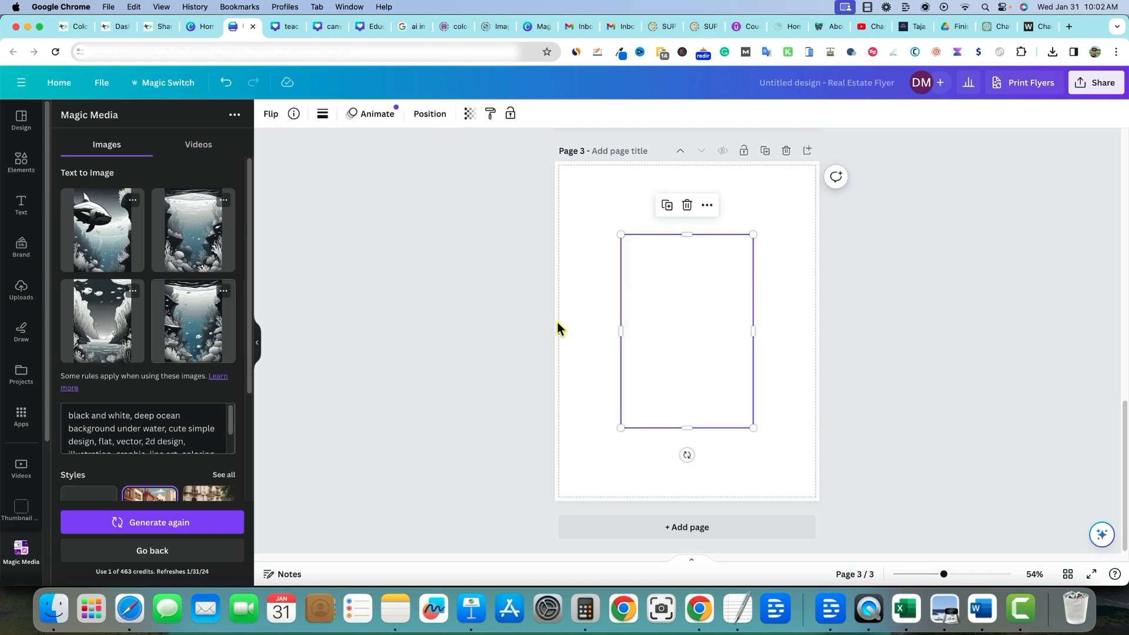
left_click_drag(697, 323, 627, 242)
left_click_drag(686, 354, 831, 531)
Copy the outline shark from page 2 and paste it over the underwater background on page 3
scroll(489, 340, "up", 8)
scroll(638, 347, "up", 2)
scroll(647, 382, "down", 4)
left_click(659, 392)
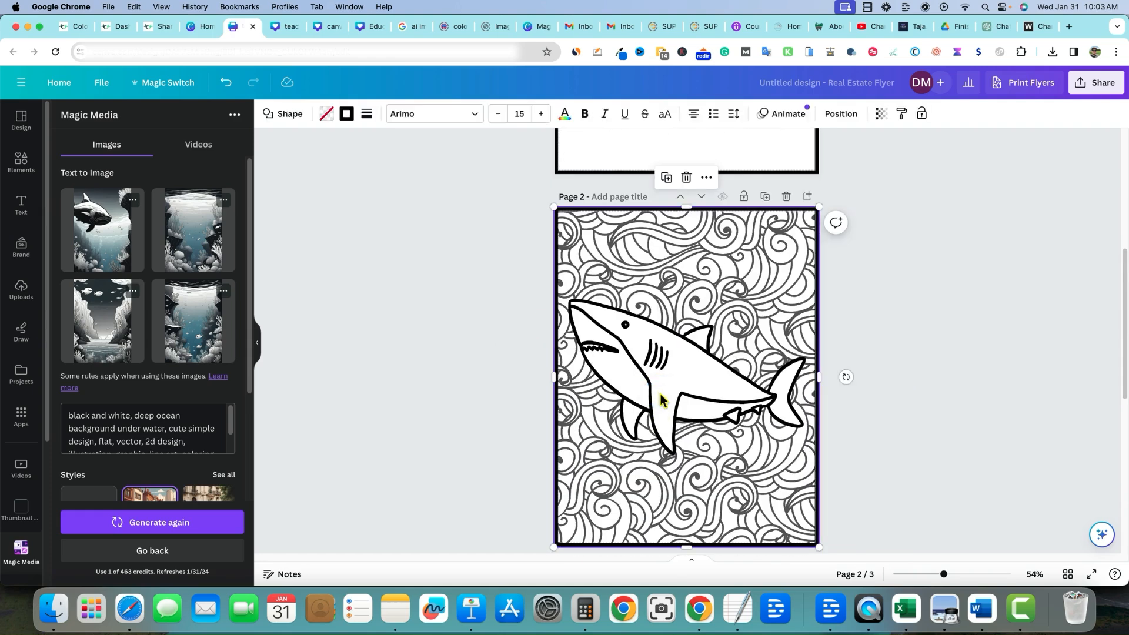
left_click(686, 396)
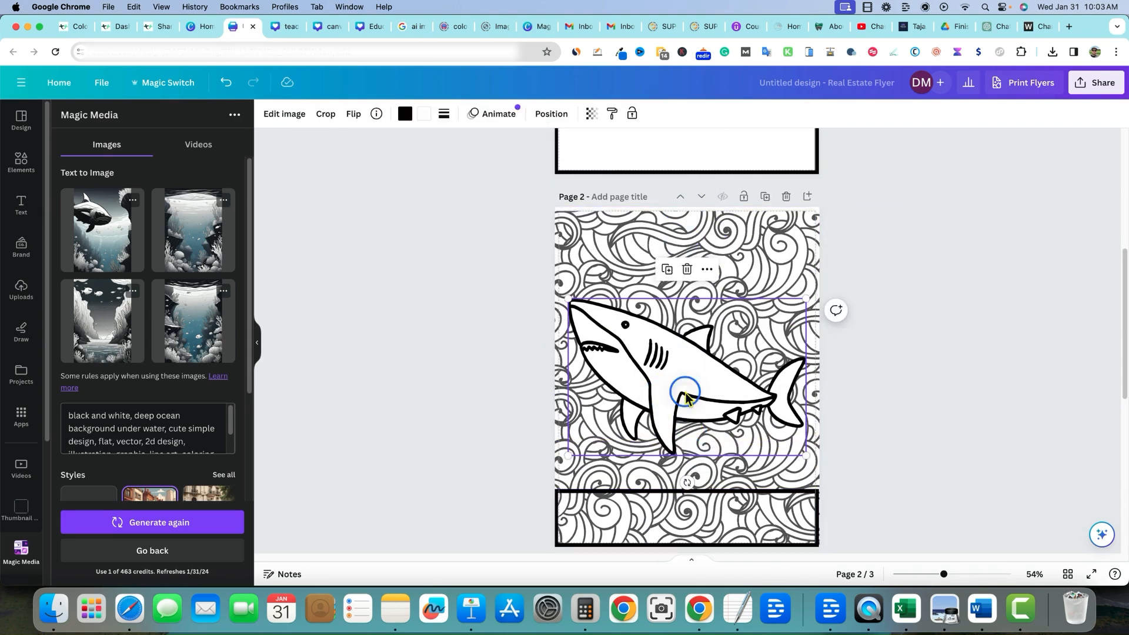
scroll(694, 435, "down", 5)
left_click(698, 474)
key("cmd+v")
left_click(907, 470)
scroll(901, 466, "down", 2)
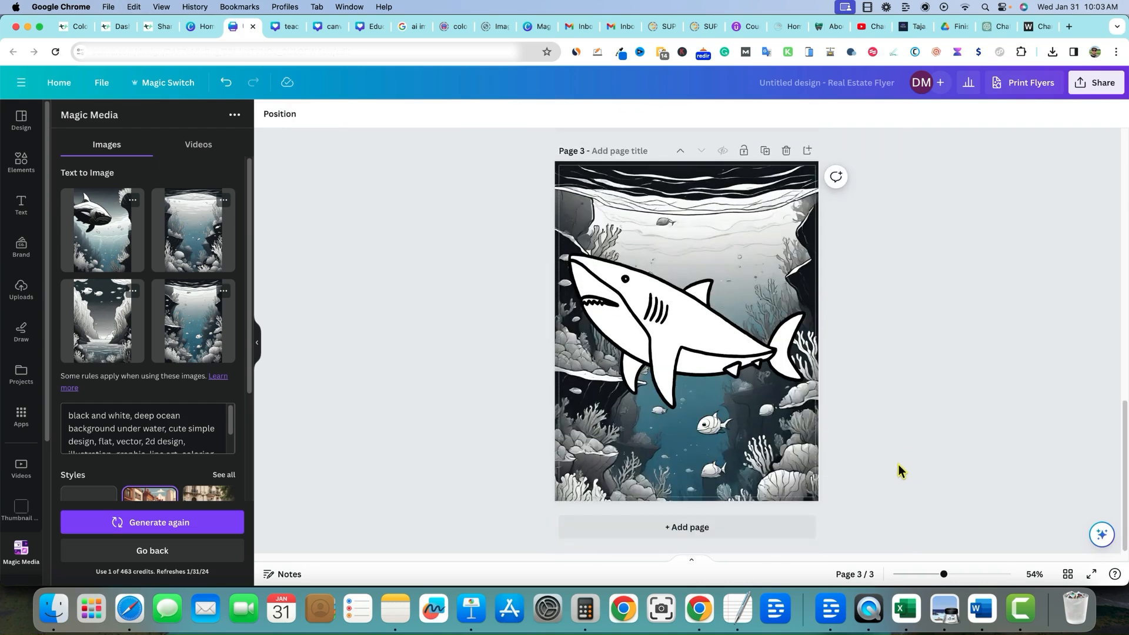
scroll(887, 460, "up", 1)
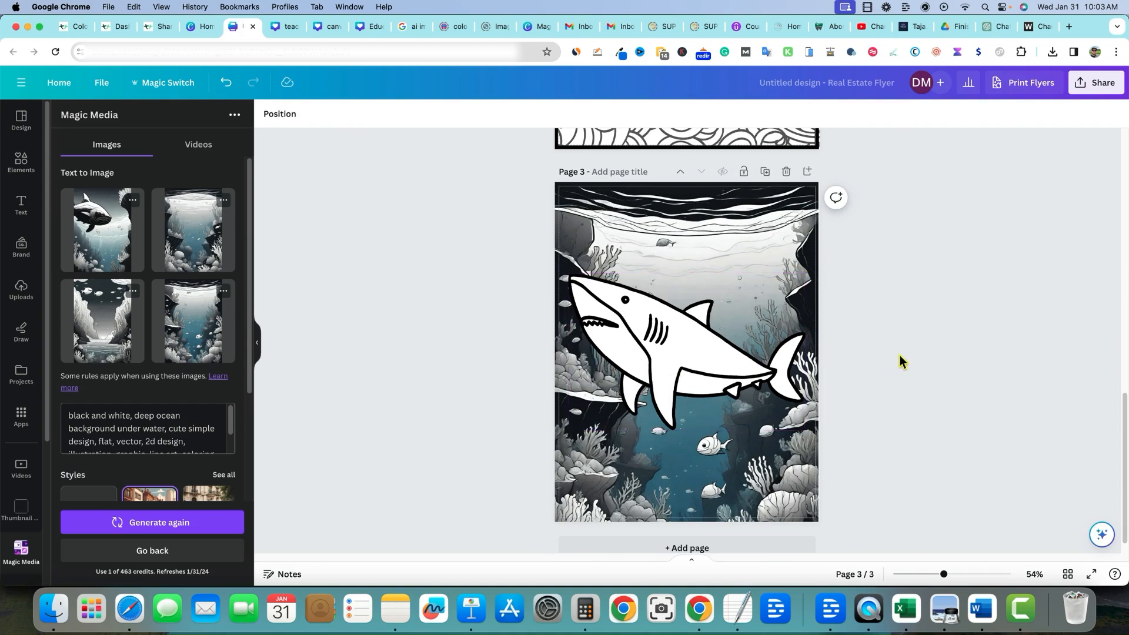
left_click(712, 449)
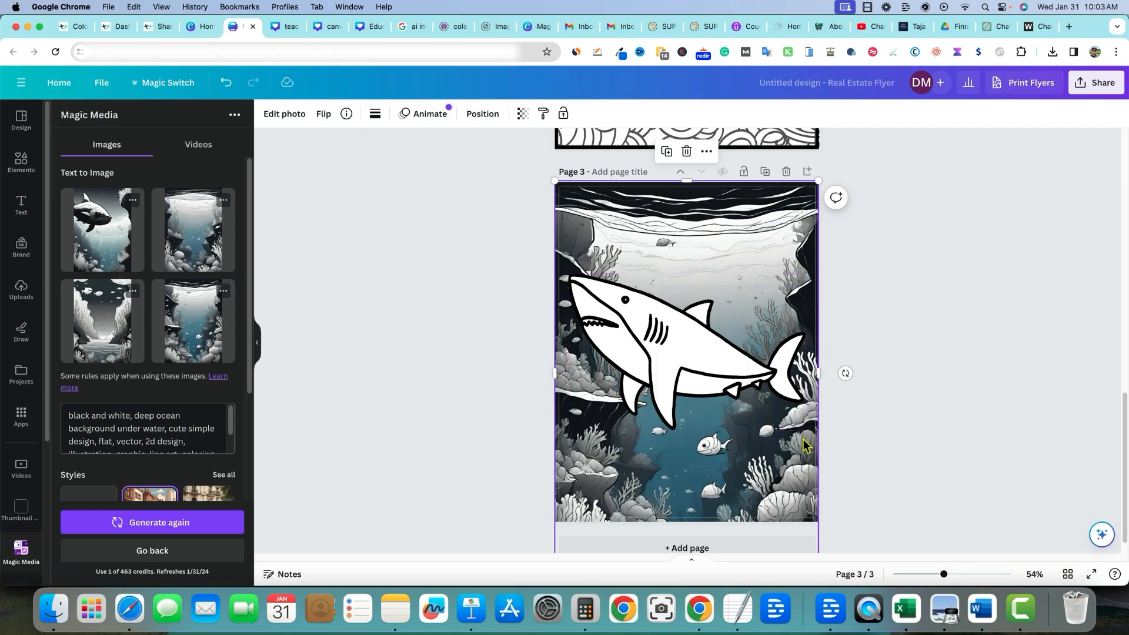
left_click(915, 411)
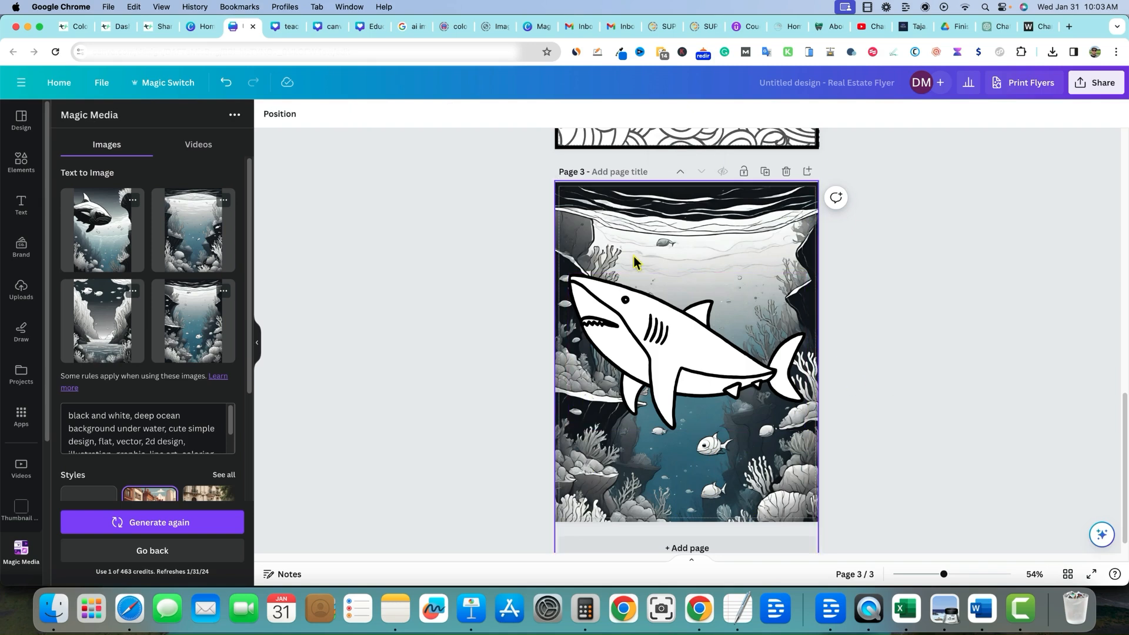
scroll(893, 446, "down", 1)
left_click(912, 421)
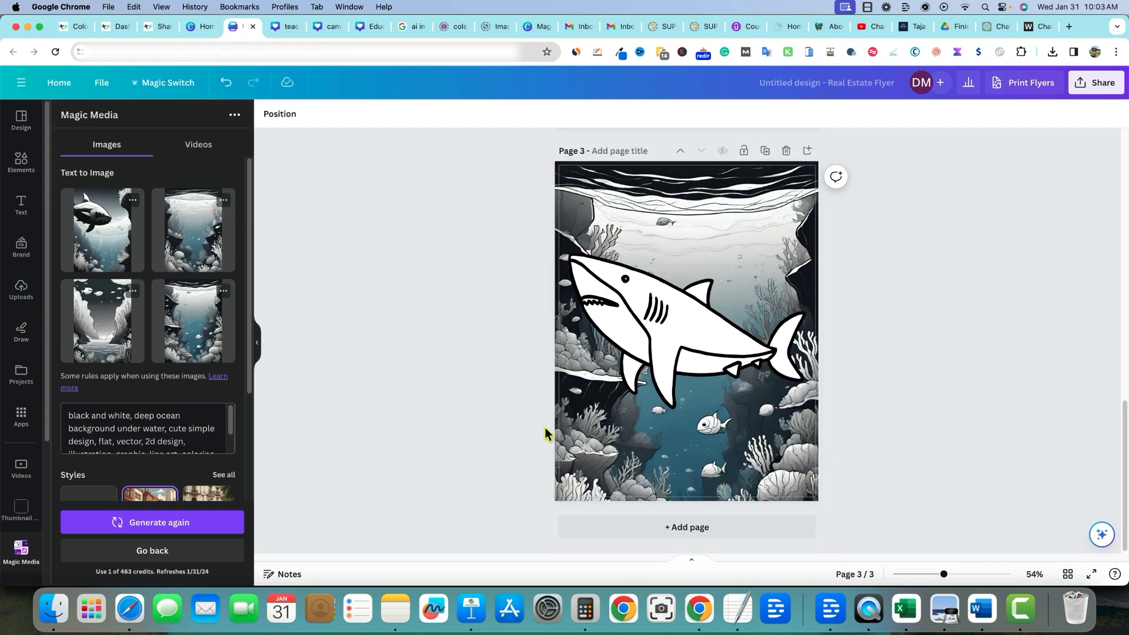
left_click(914, 327)
left_click(680, 332)
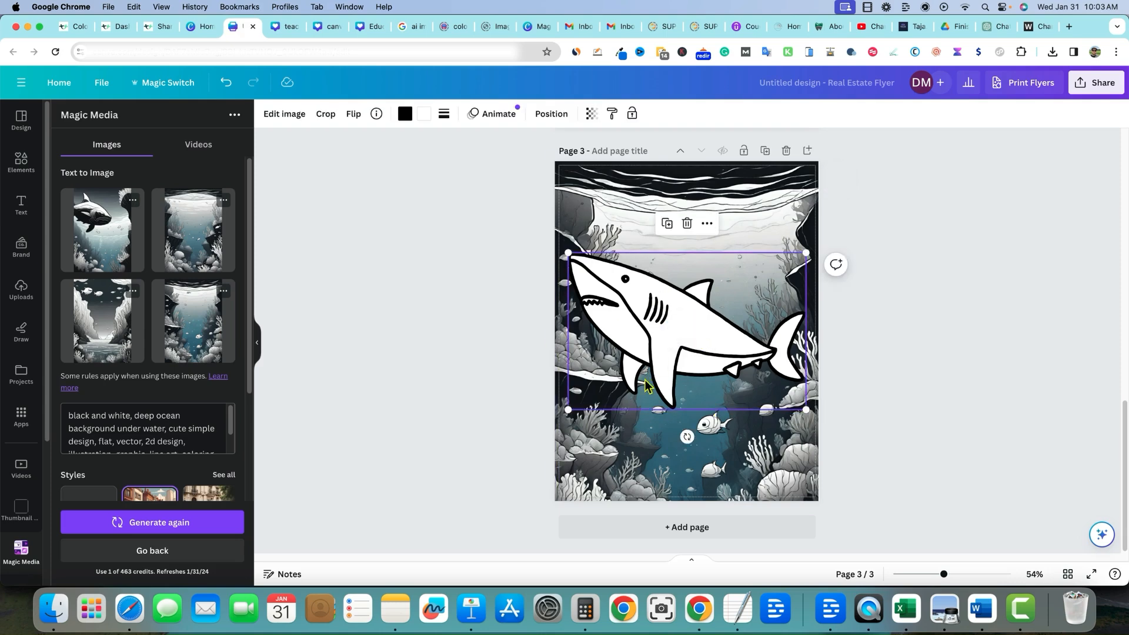
mouse_move(686, 436)
left_mouse_down()
mouse_move(720, 430)
mouse_move(748, 400)
mouse_move(722, 428)
mouse_move(676, 435)
left_mouse_up()
left_click(940, 358)
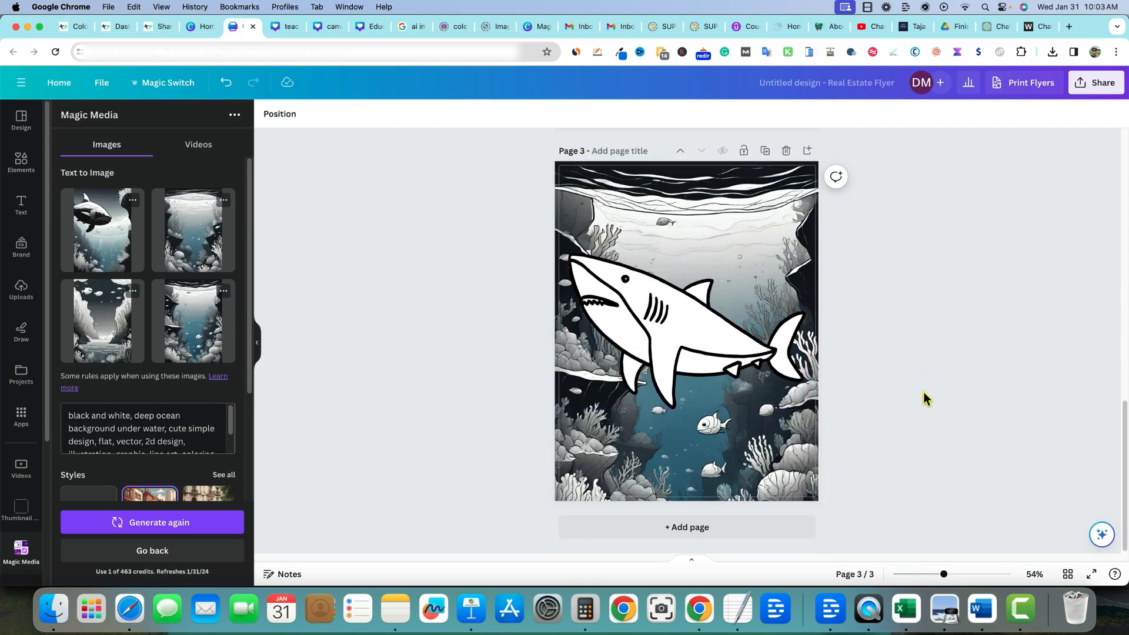
Switch to the TPT listing for the Shark Coloring Book for Kids and view its fourth preview image, the hammerhead shark page
left_click(154, 27)
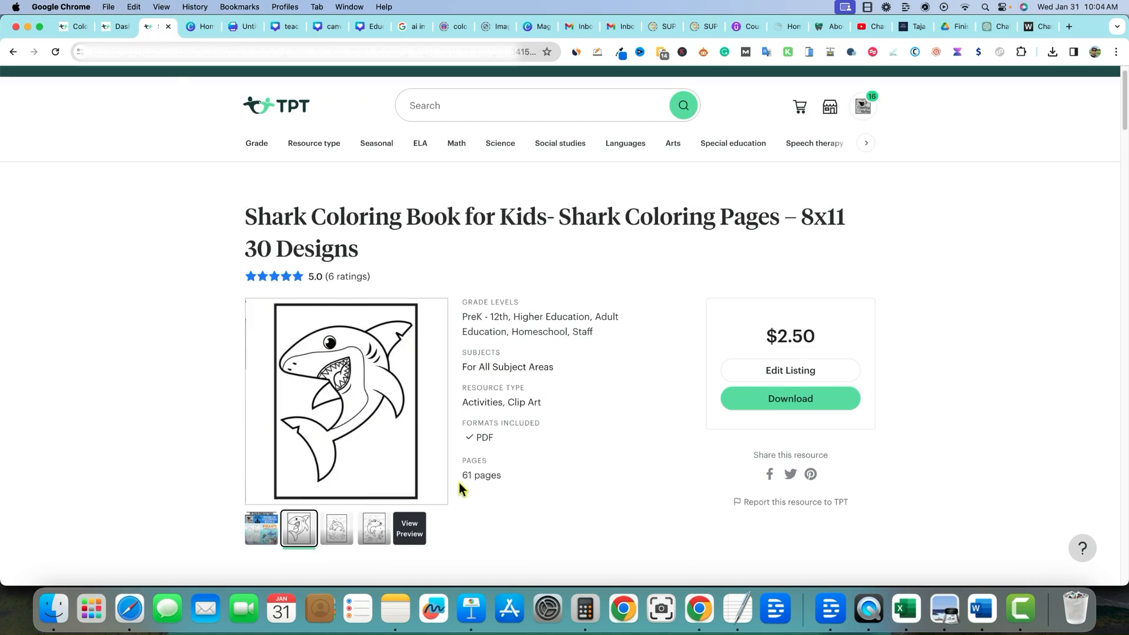
left_click(374, 528)
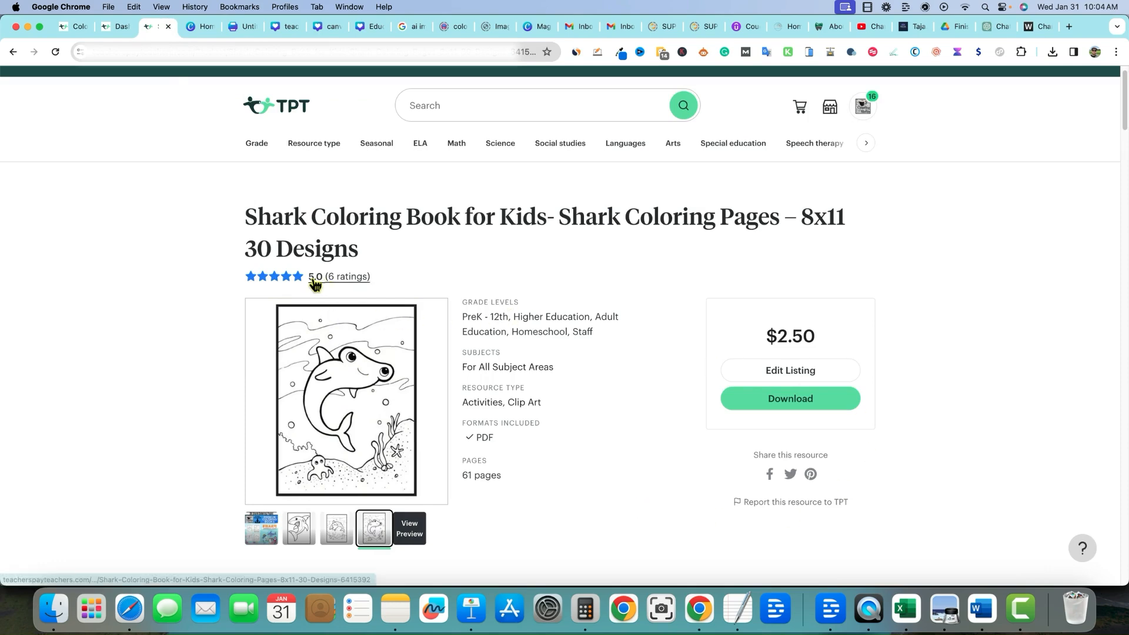
scroll(638, 479, "down", 3)
scroll(638, 478, "up", 3)
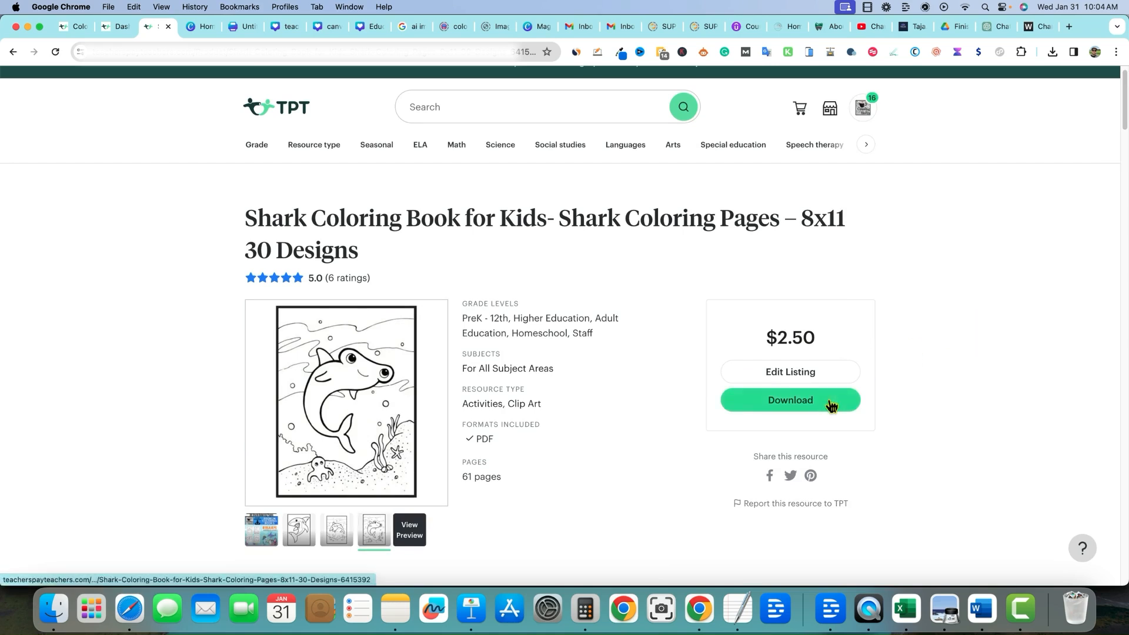
scroll(830, 405, "up", 1)
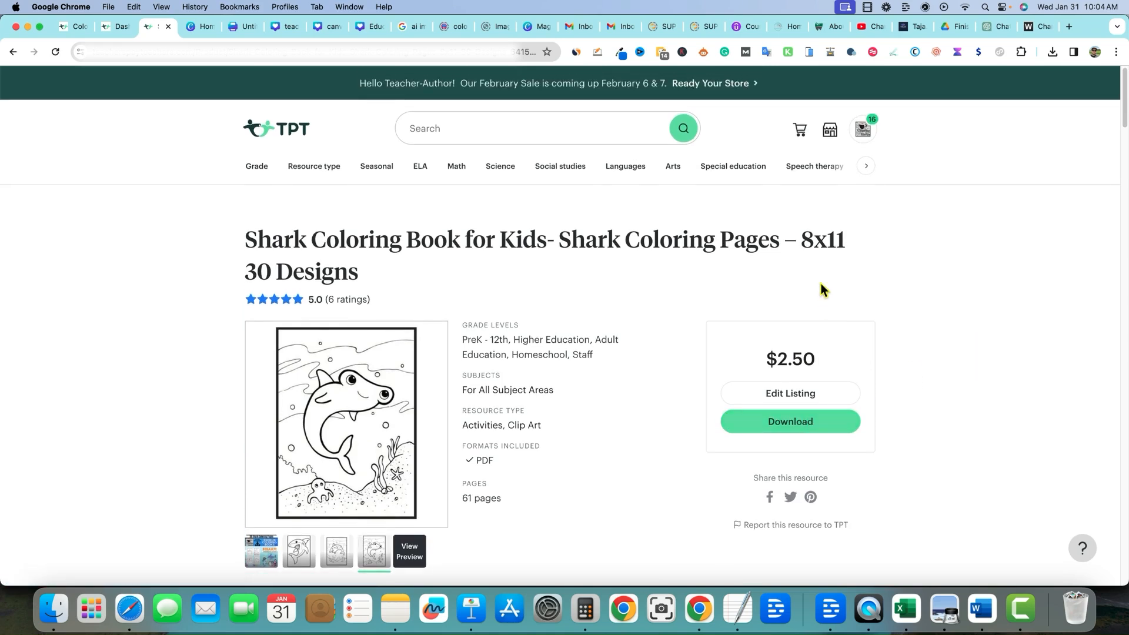